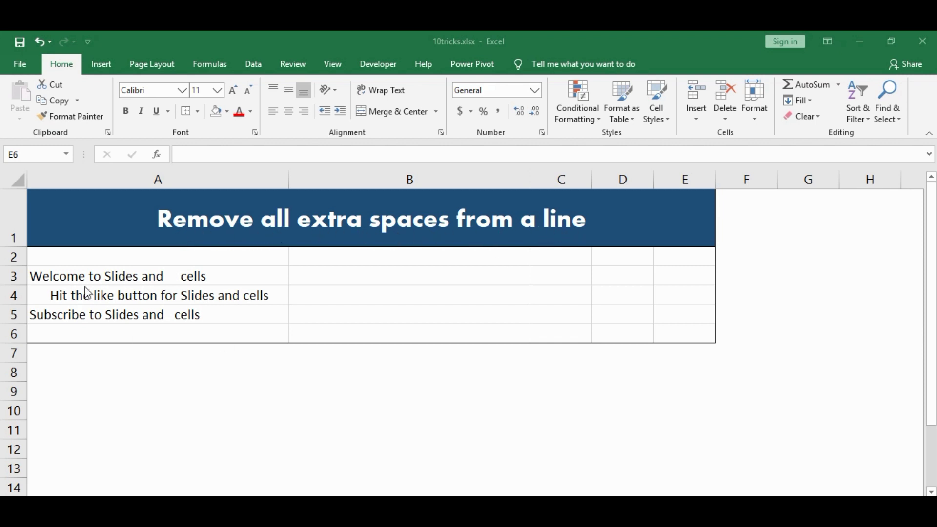
# - Examine the extra spaces between words and before or after the text in the lines in A3:A5
pyautogui.click(94, 280)
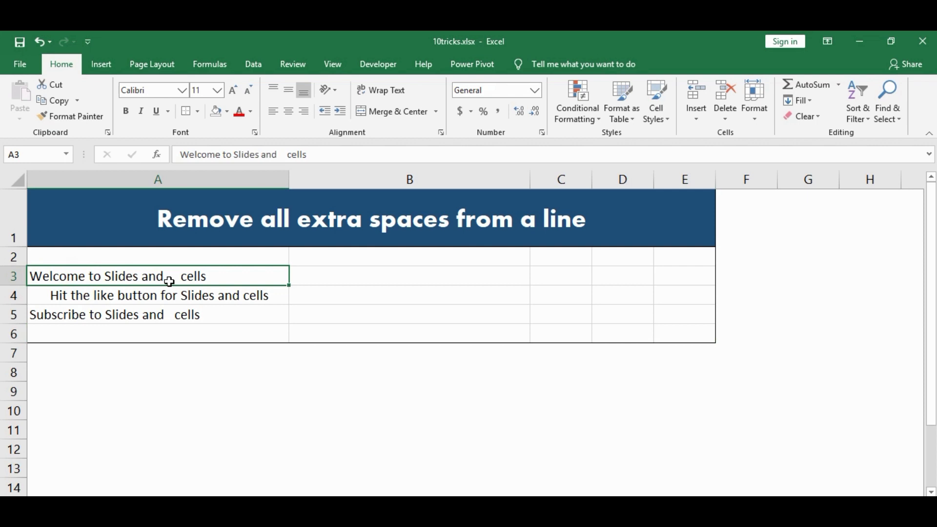
pyautogui.click(157, 298)
pyautogui.click(150, 317)
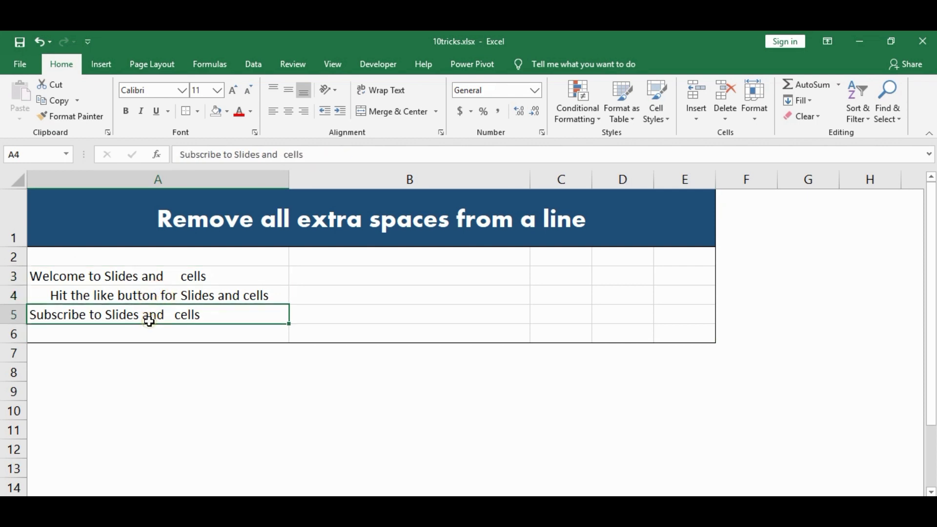
pyautogui.click(159, 277)
pyautogui.doubleClick(166, 276)
pyautogui.moveTo(168, 276); pyautogui.dragTo(180, 277)
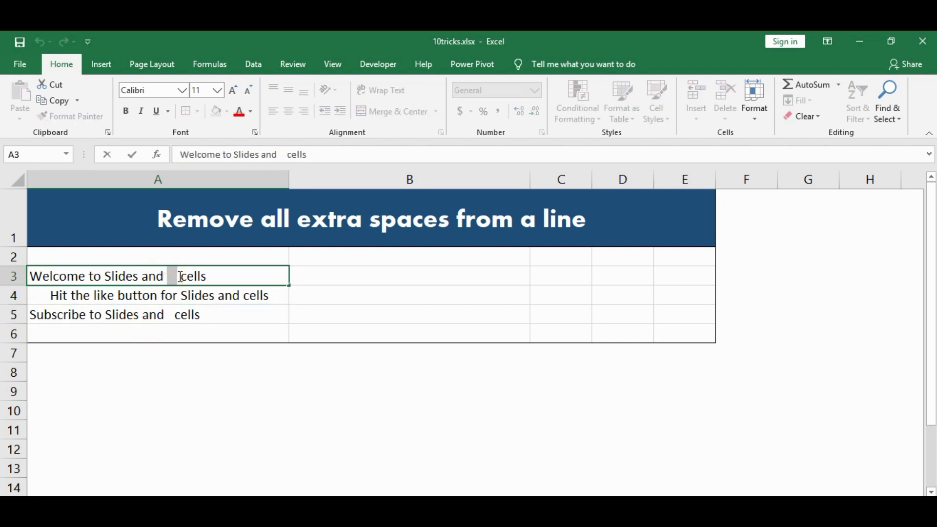
pyautogui.click(51, 295)
pyautogui.doubleClick(35, 295)
pyautogui.moveTo(30, 296); pyautogui.dragTo(45, 295)
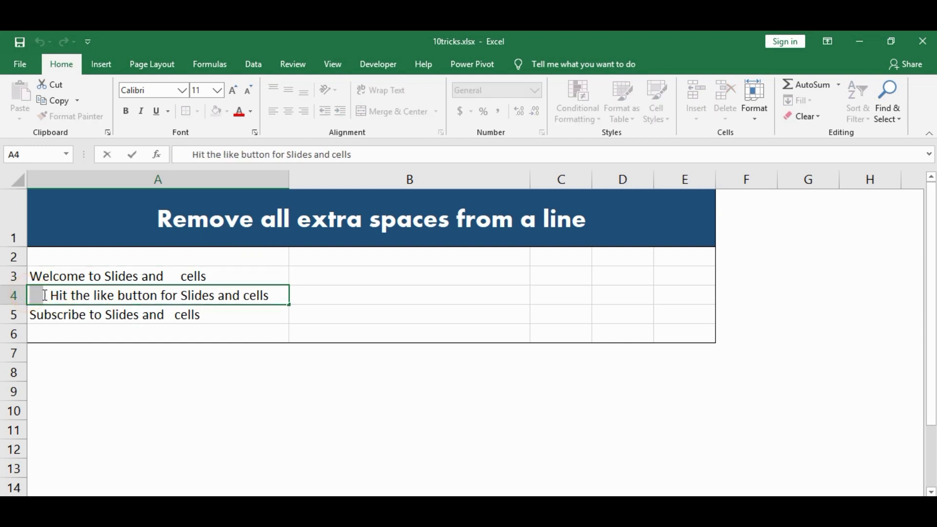
pyautogui.click(173, 321)
pyautogui.doubleClick(163, 316)
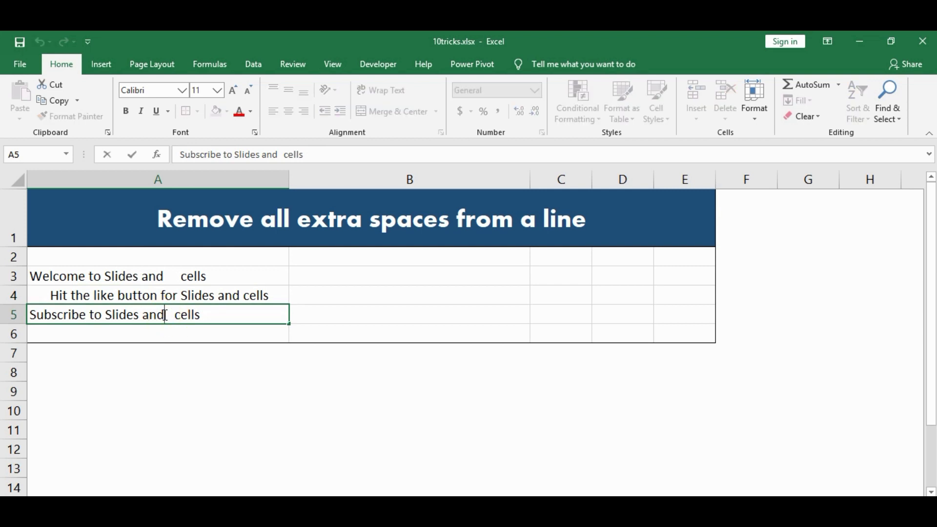
pyautogui.moveTo(164, 315); pyautogui.dragTo(241, 317)
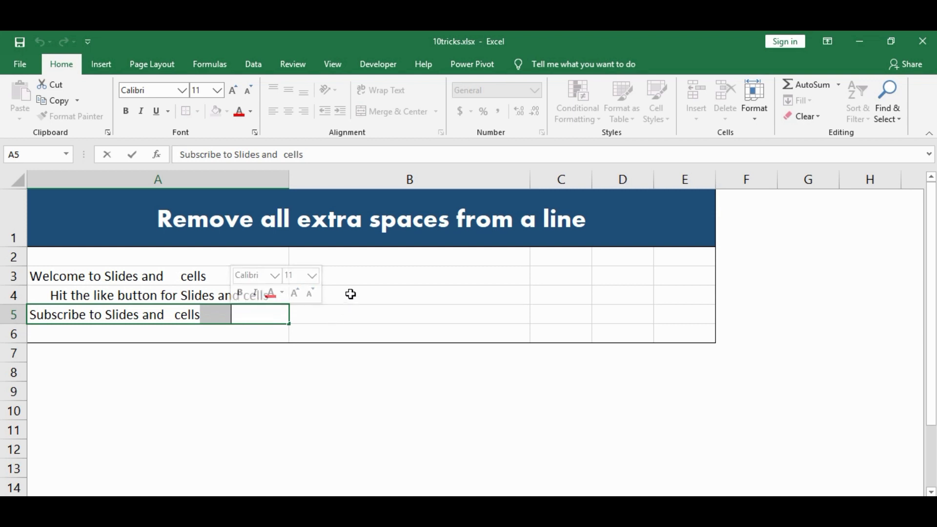
# - Enter the formula =TRIM(A3) in cell B3 to strip the extra spaces from the first line
pyautogui.click(350, 275)
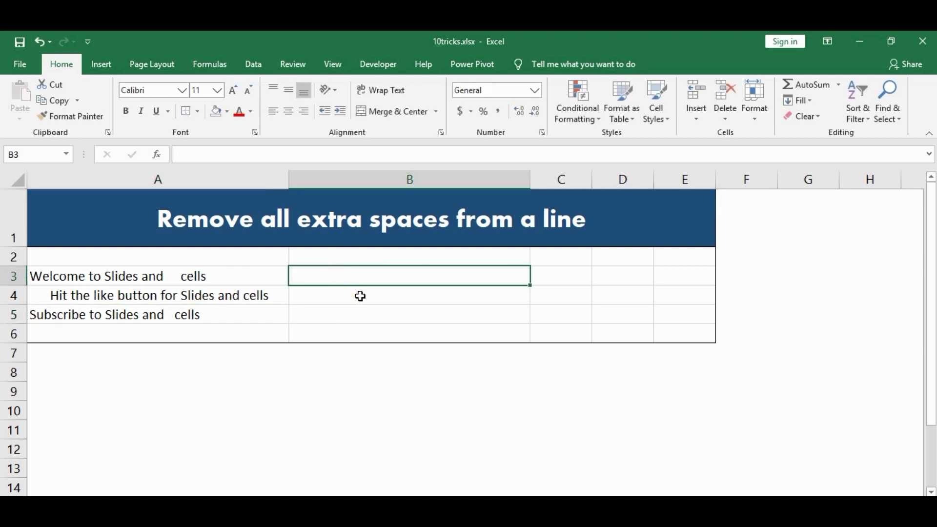
pyautogui.write('=')
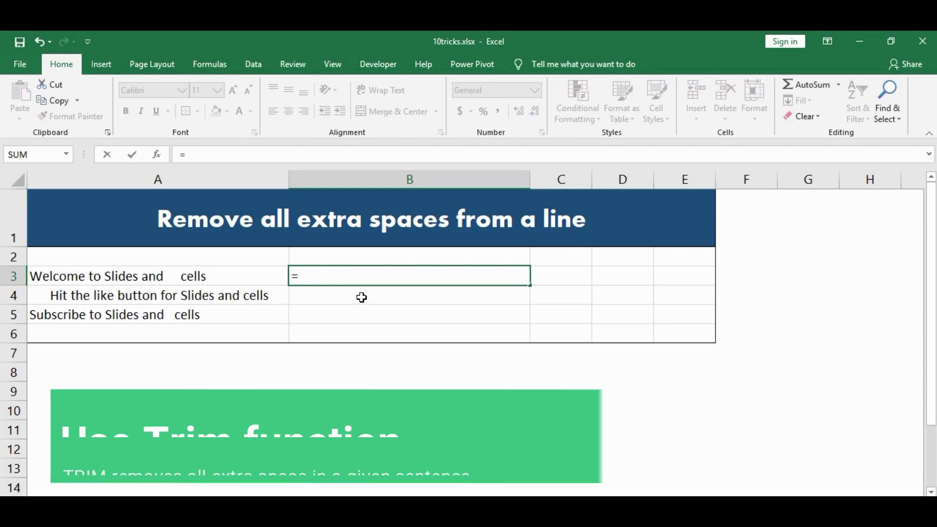
pyautogui.write('trim')
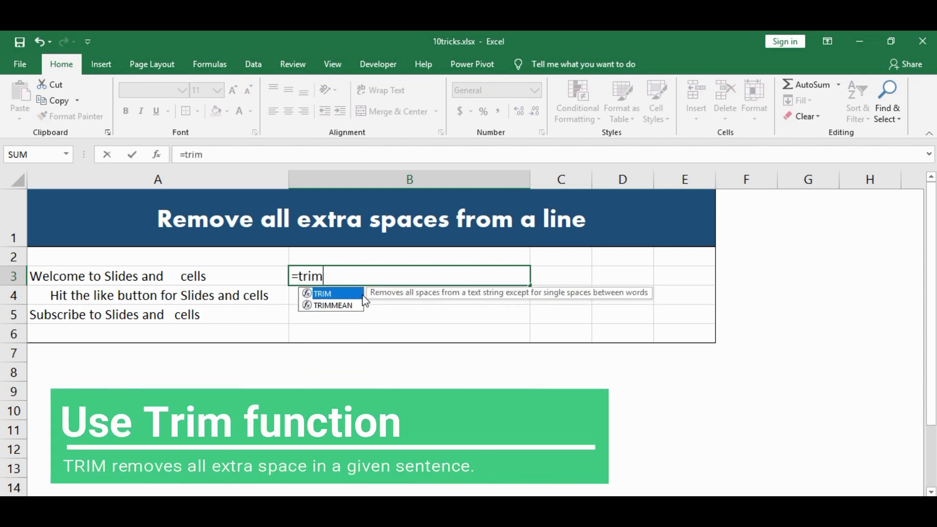
pyautogui.doubleClick(362, 295)
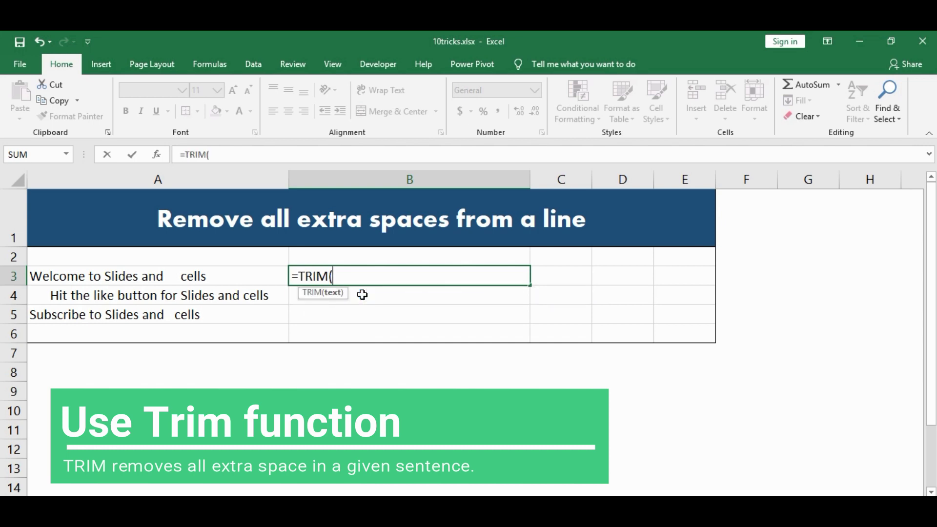
pyautogui.click(218, 279)
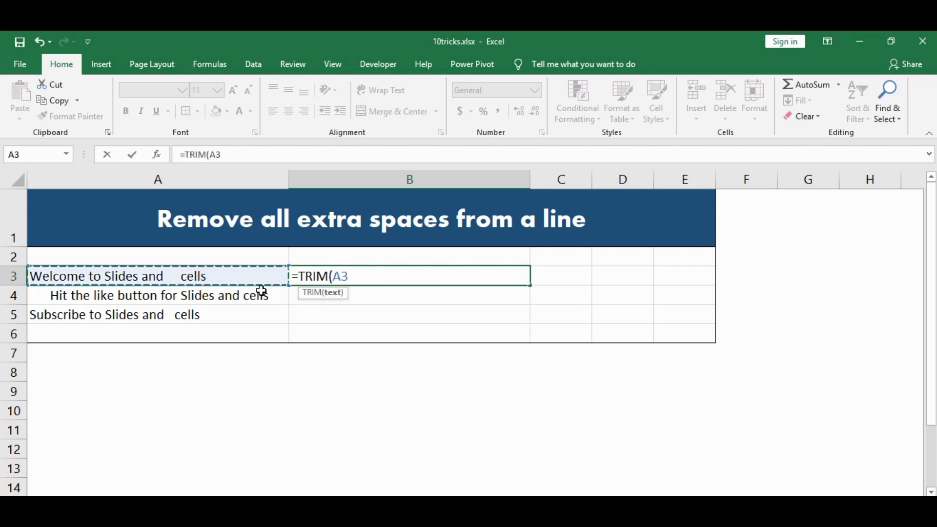
pyautogui.write(')')
pyautogui.press('Return')
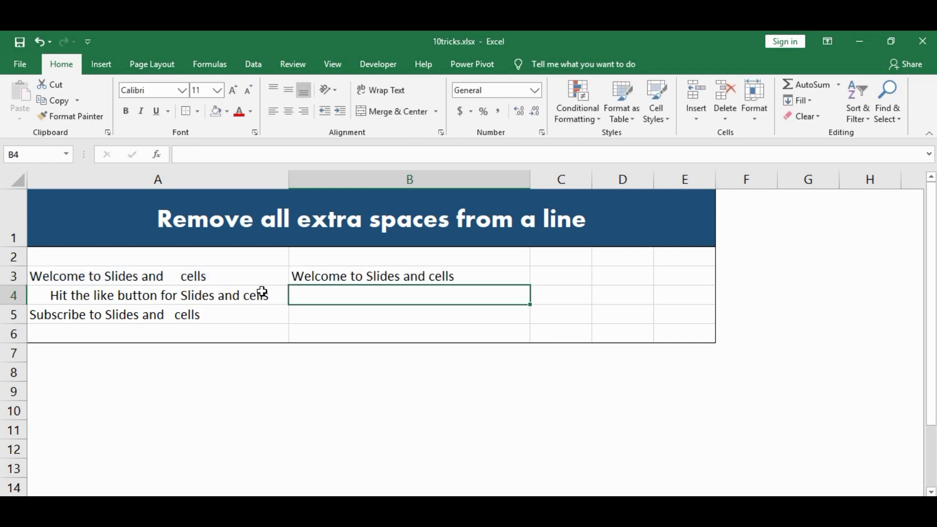
# - Fill the TRIM formula from B3 down to B5
pyautogui.click(411, 280)
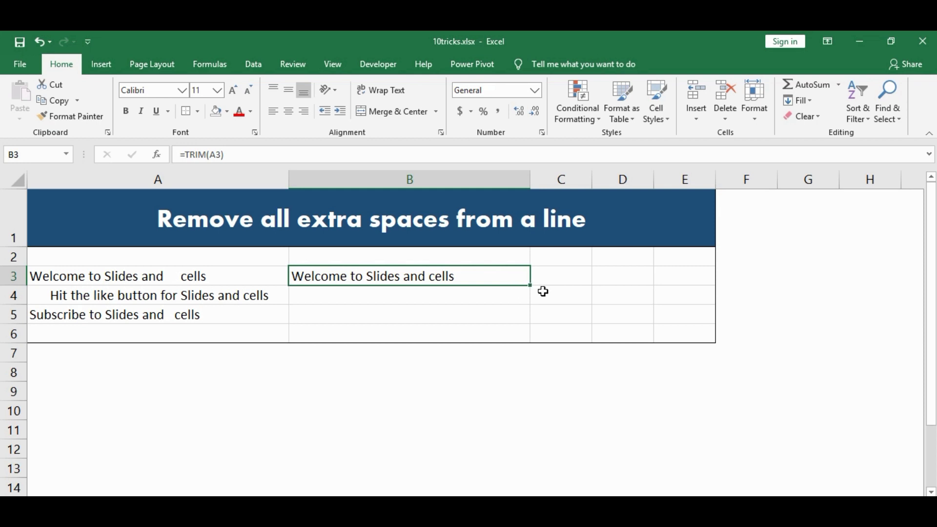
pyautogui.moveTo(532, 285); pyautogui.dragTo(531, 327)
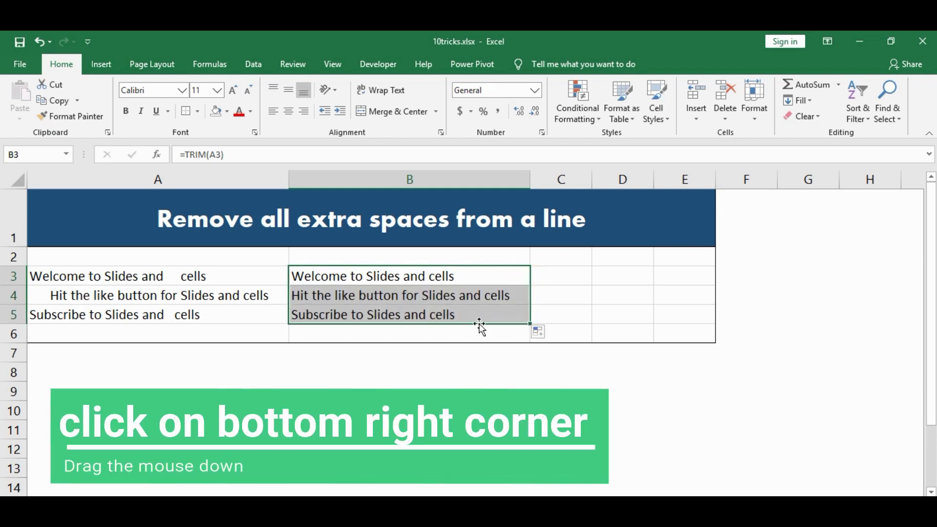
pyautogui.click(429, 274)
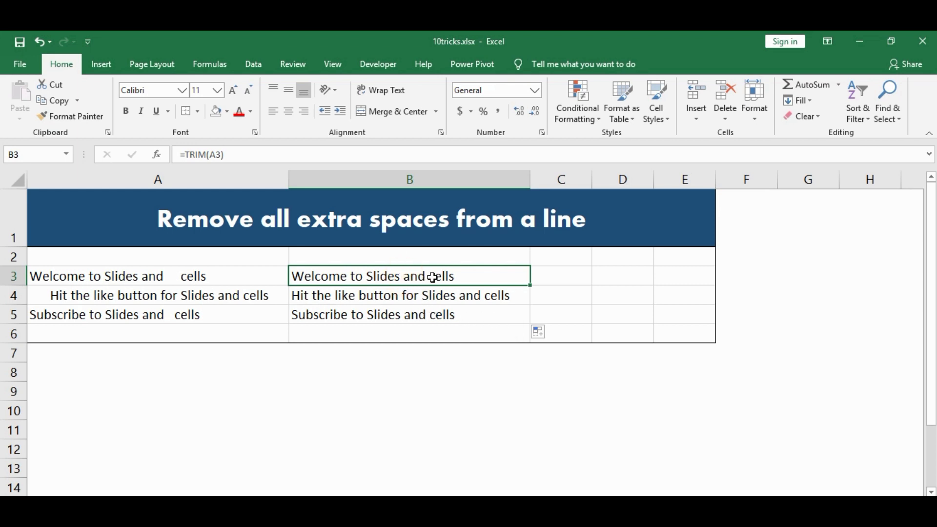
# - Delete the word "cells" from the text in A3 to test the formula link, and undo the deletion
pyautogui.click(245, 278)
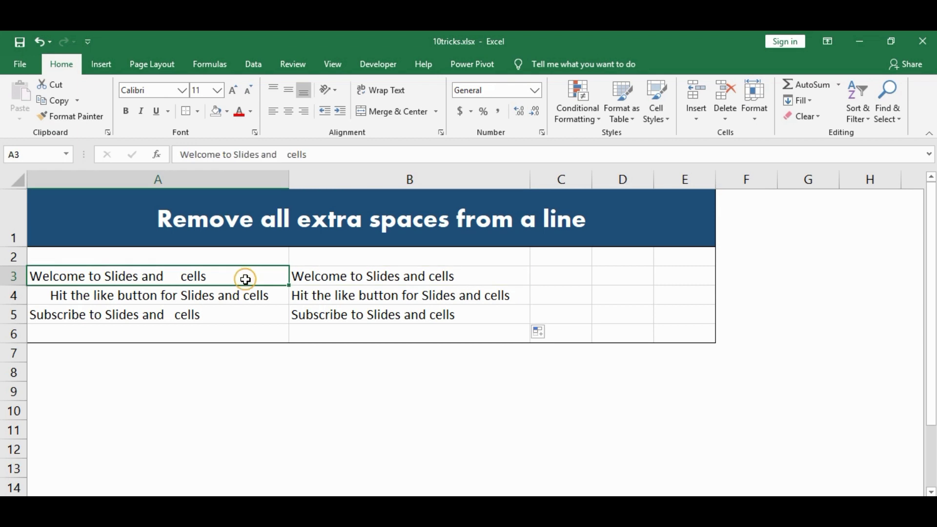
pyautogui.doubleClick(181, 277)
pyautogui.doubleClick(192, 277)
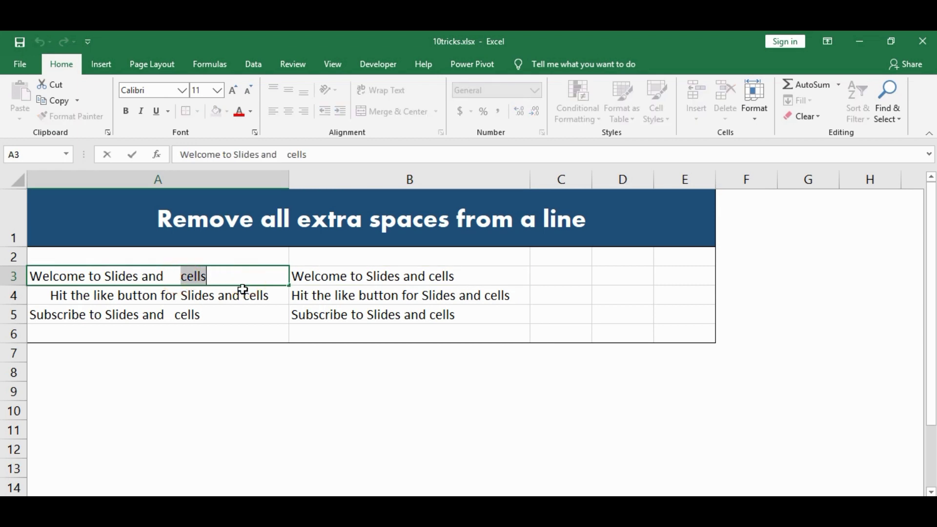
pyautogui.press('Delete')
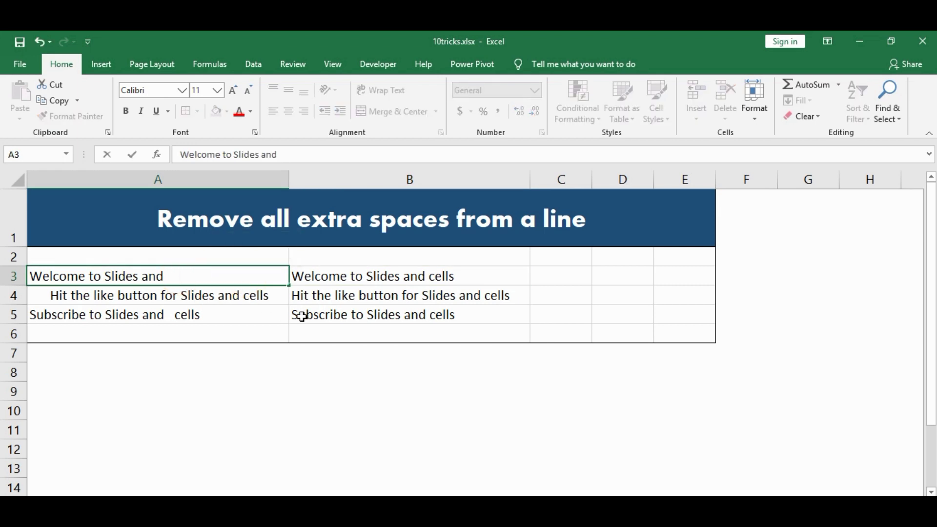
pyautogui.press('Return')
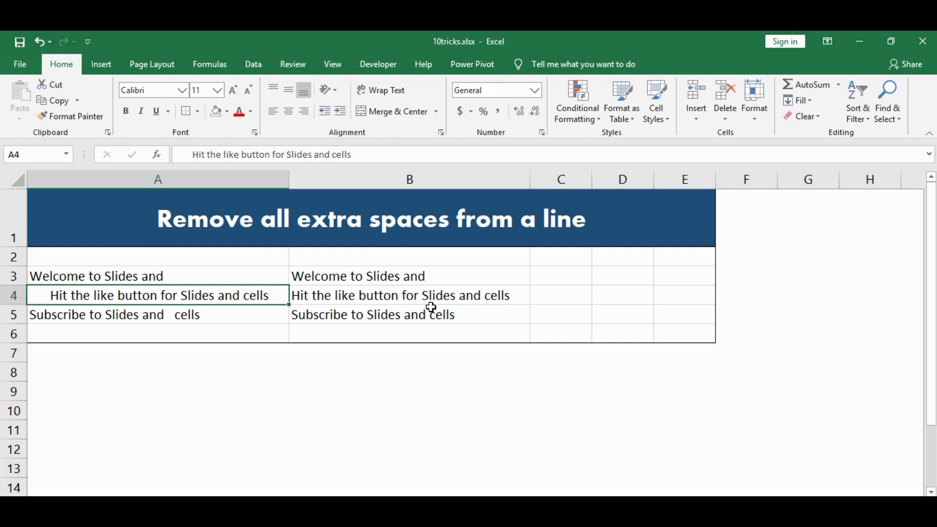
pyautogui.hotkey('ctrl', 'z')
# - Copy B3:B5 and paste it over itself as values only, replacing the TRIM formulas with plain text
pyautogui.moveTo(426, 280); pyautogui.dragTo(457, 316)
pyautogui.hotkey('ctrl', 'c')
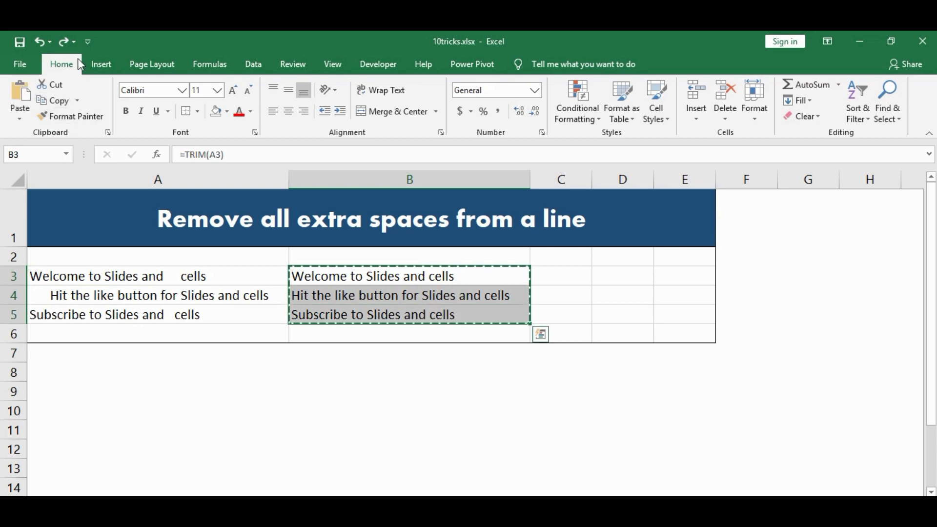
pyautogui.click(19, 113)
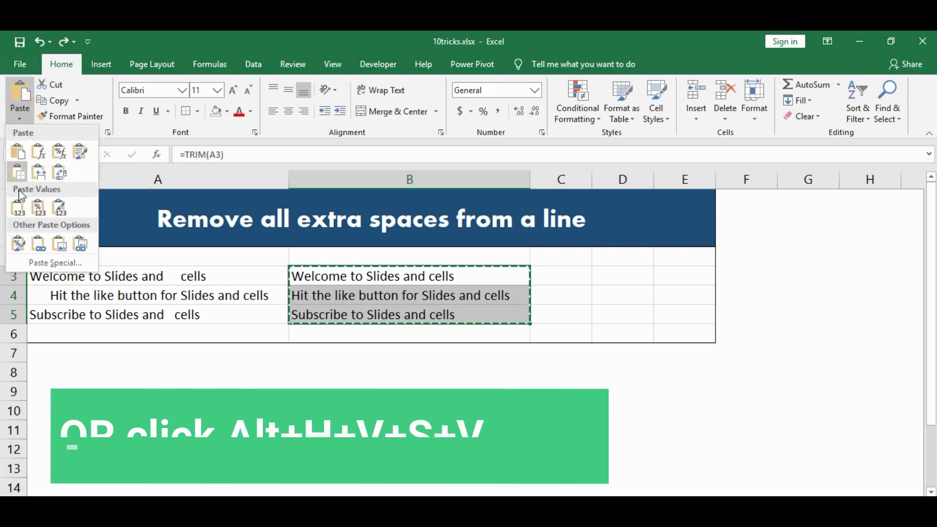
pyautogui.click(36, 263)
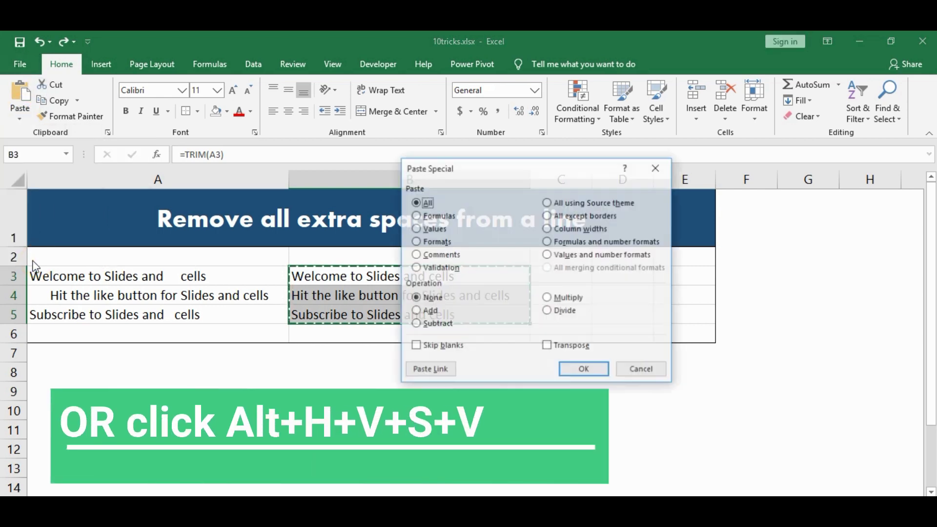
pyautogui.click(418, 229)
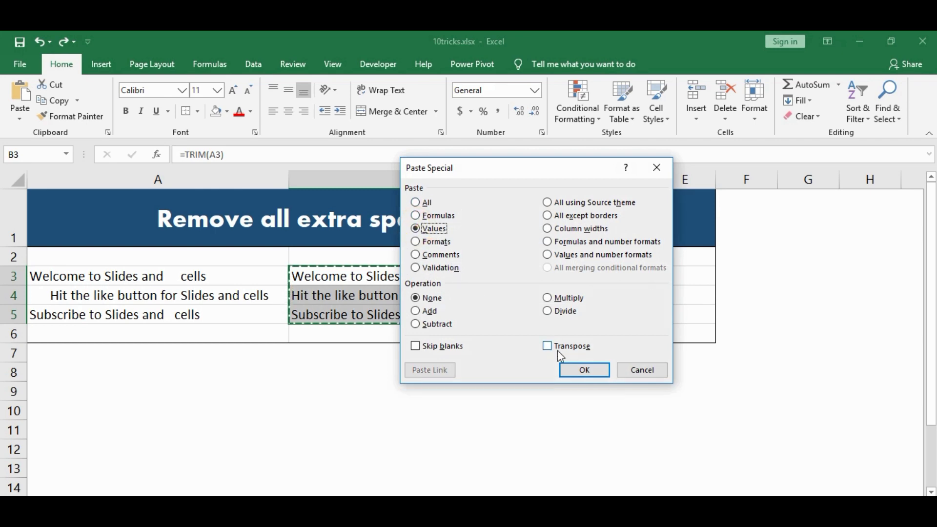
pyautogui.click(586, 373)
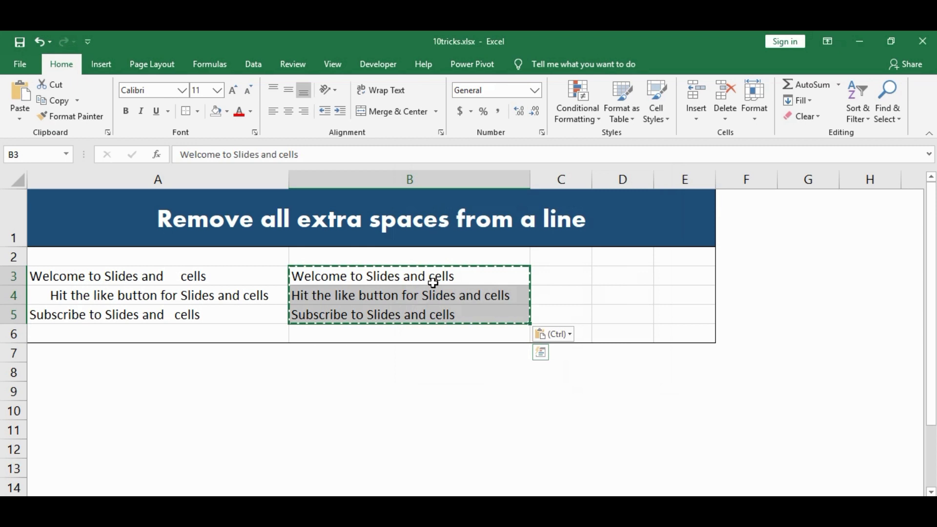
# - Remove the word "cells" from the text in A3 to test whether B3 still depends on it
pyautogui.click(207, 282)
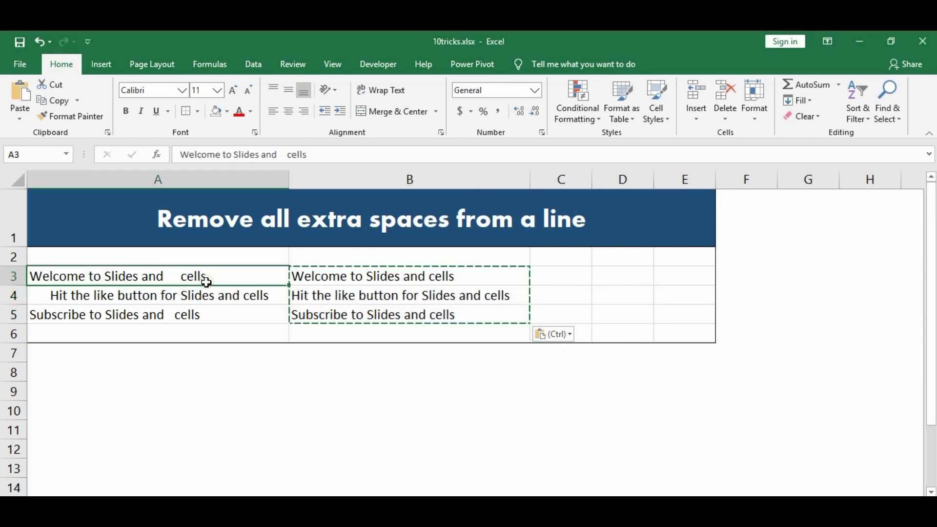
pyautogui.doubleClick(297, 154)
pyautogui.press('BackSpace')
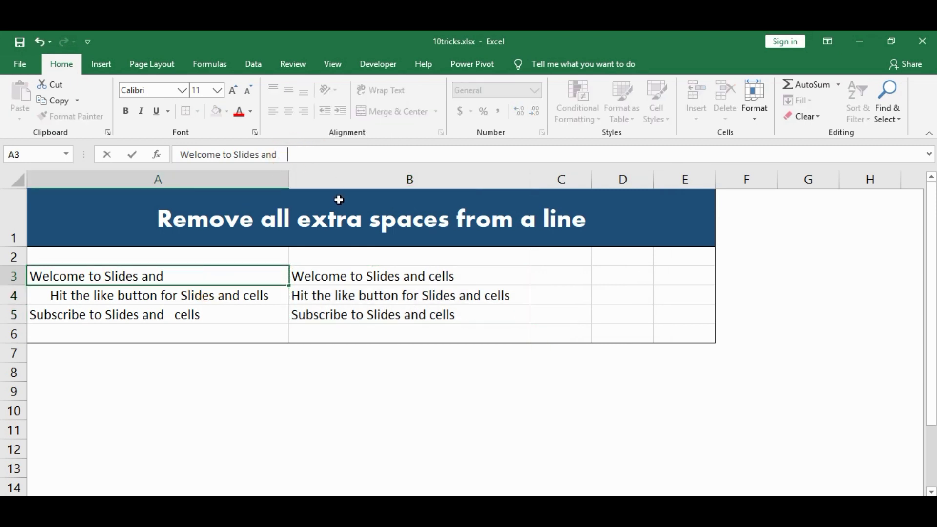
pyautogui.press('Return')
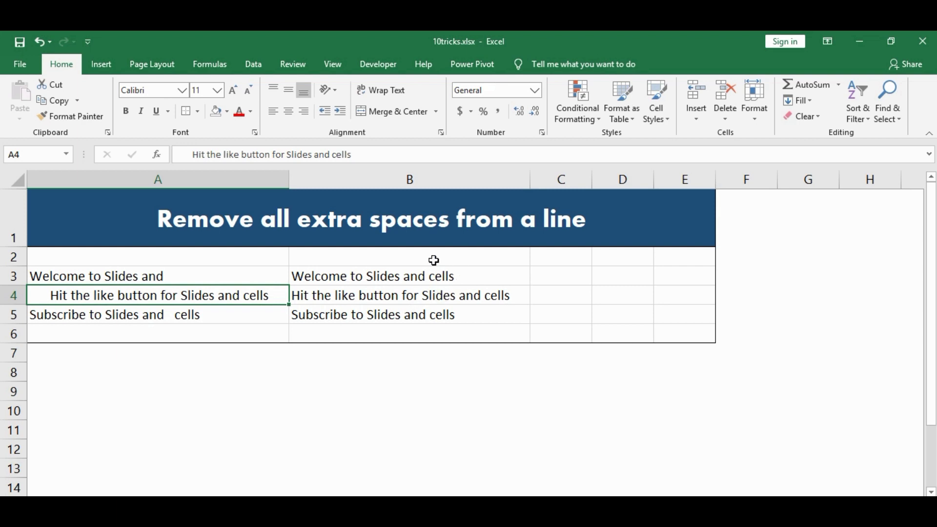
# - Replace the contents of A3:A5 with a copy of the trimmed lines in B3:B5, and clear B3:B5
pyautogui.moveTo(211, 277); pyautogui.dragTo(210, 316)
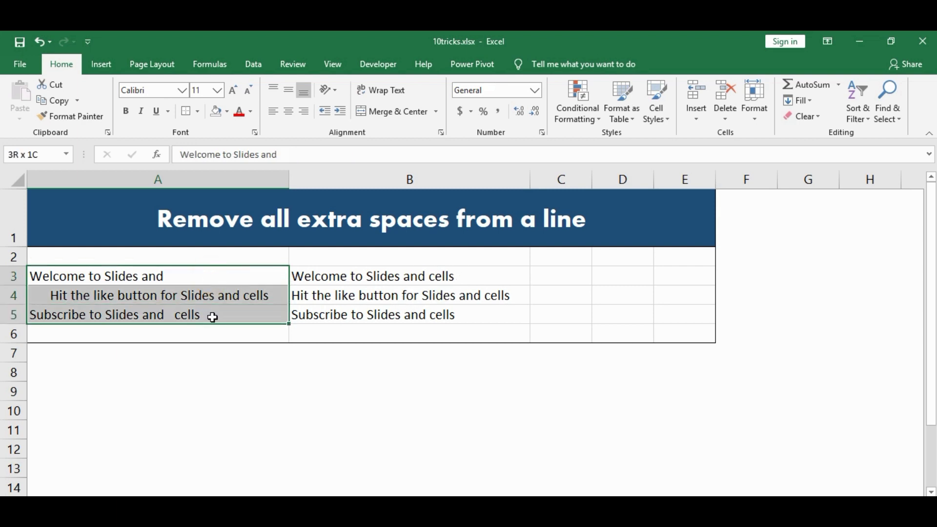
pyautogui.press('Delete')
pyautogui.moveTo(366, 278); pyautogui.dragTo(367, 316)
pyautogui.hotkey('ctrl', 'c')
pyautogui.click(153, 271)
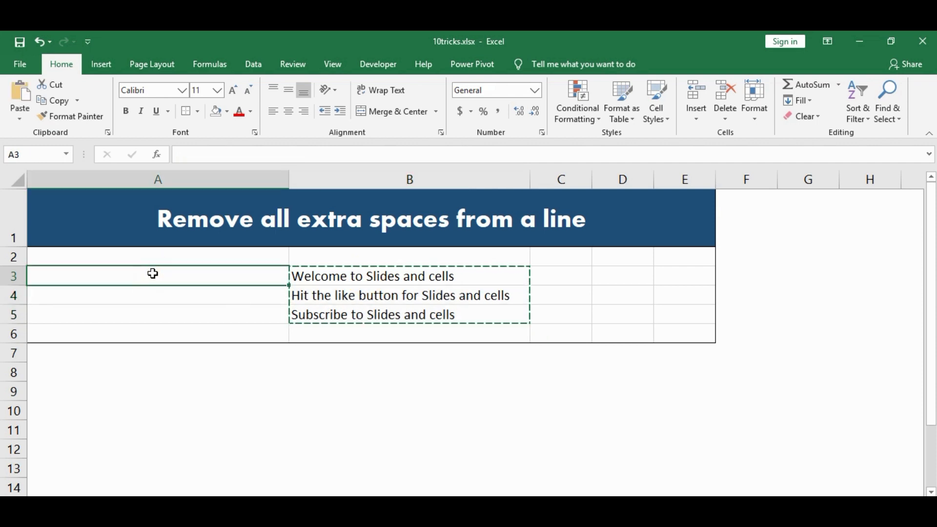
pyautogui.hotkey('ctrl', 'v')
pyautogui.moveTo(360, 277); pyautogui.dragTo(351, 319)
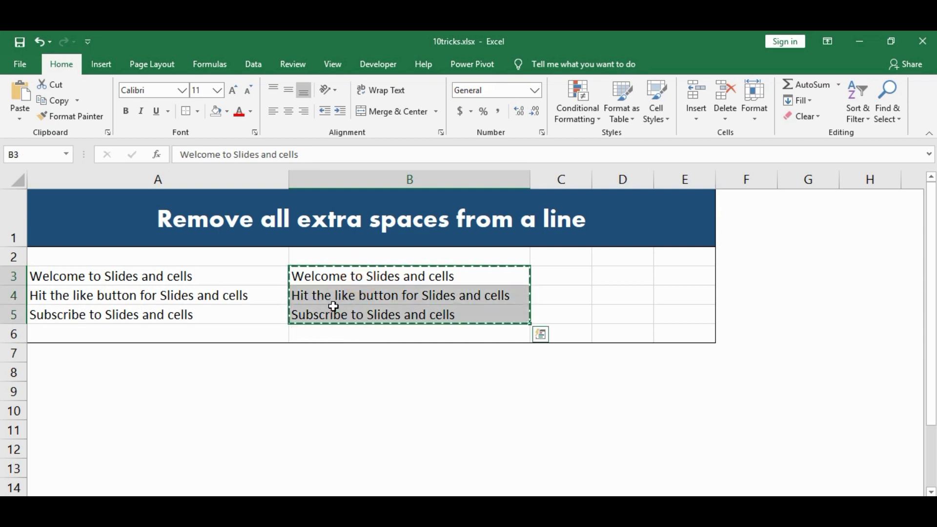
pyautogui.press('Delete')
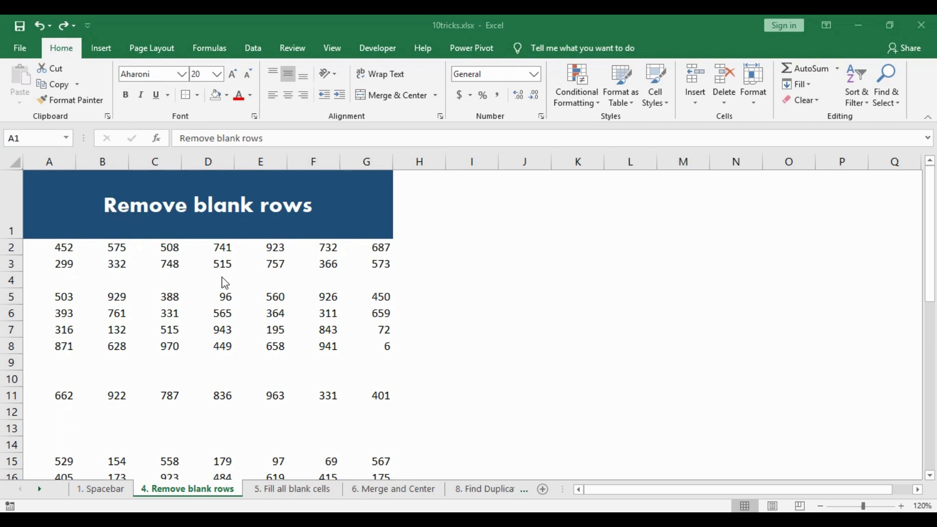
# - Examine where the blank rows fall throughout the number table on the Remove blank rows sheet
pyautogui.click(44, 249)
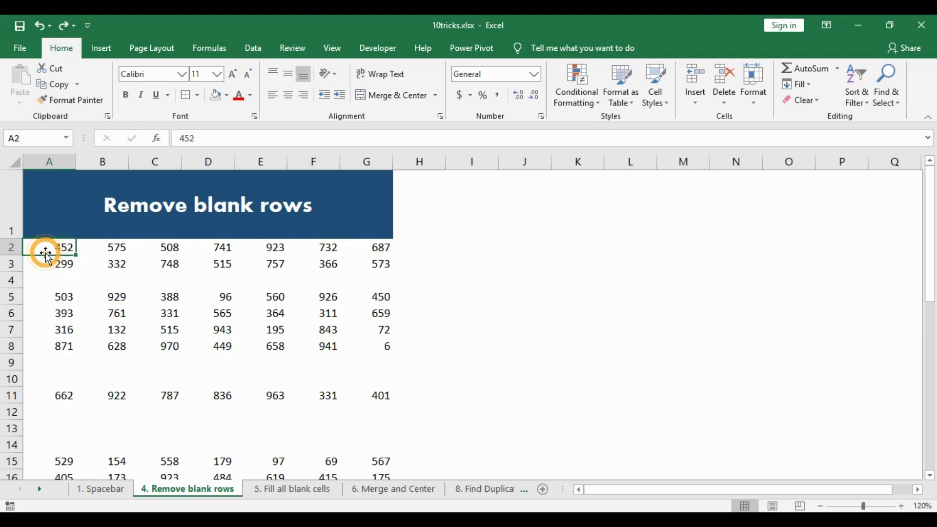
pyautogui.click(43, 284)
pyautogui.hotkey('shift', 'space')
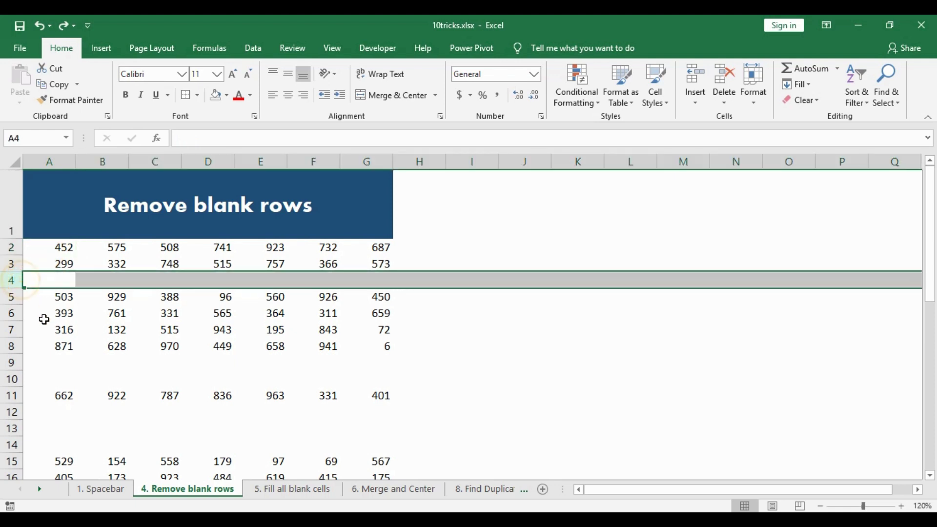
pyautogui.moveTo(15, 363); pyautogui.dragTo(17, 379)
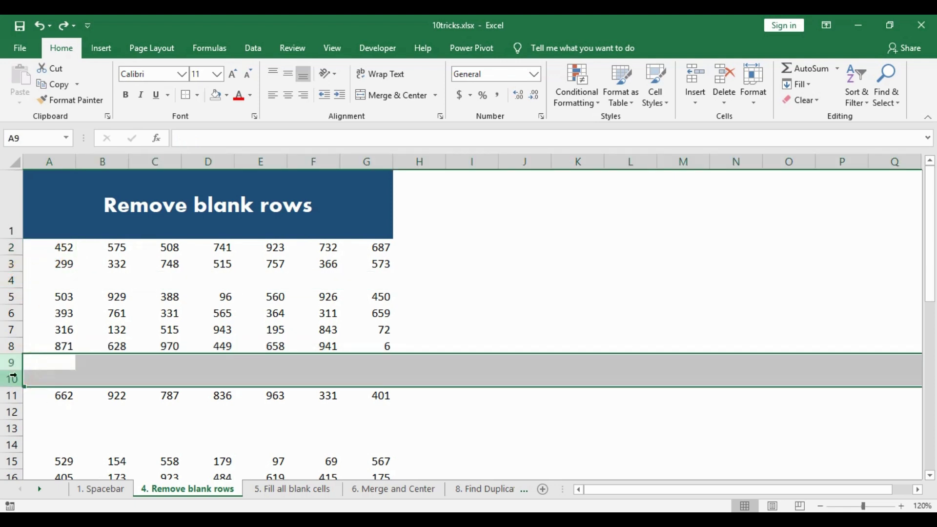
pyautogui.scroll(-2, 17, 366)
pyautogui.moveTo(15, 262); pyautogui.dragTo(15, 296)
pyautogui.scroll(-2, 54, 276)
pyautogui.click(25, 262)
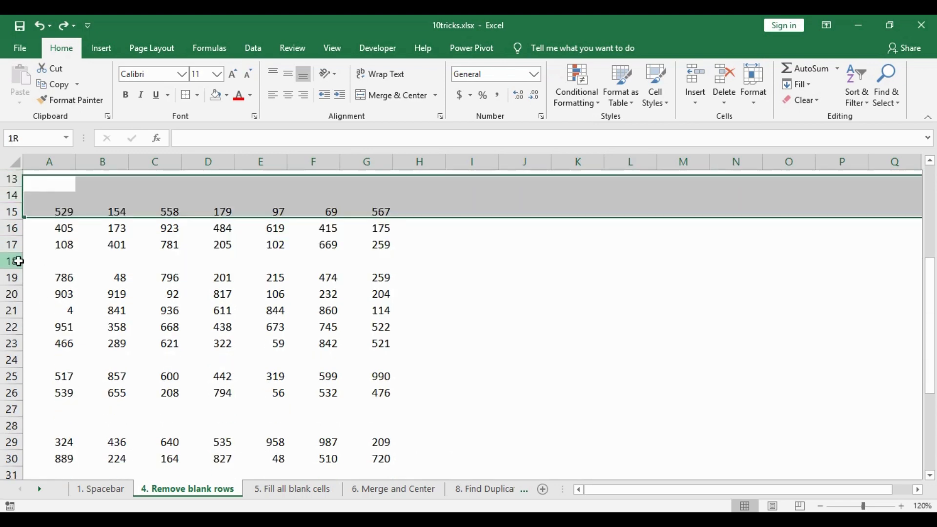
pyautogui.hotkey('shift', 'space')
pyautogui.scroll(-4, 25, 262)
pyautogui.scroll(8, 26, 262)
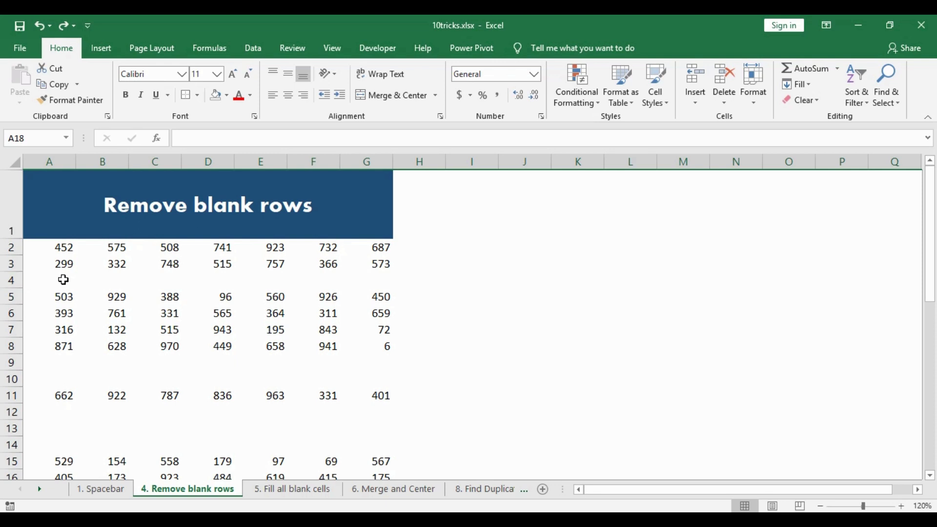
# - Select the whole number table below the heading, A2:G30, including its blank rows
pyautogui.moveTo(55, 250); pyautogui.dragTo(382, 314)
pyautogui.scroll(5, 345, 272)
pyautogui.scroll(3, 345, 257)
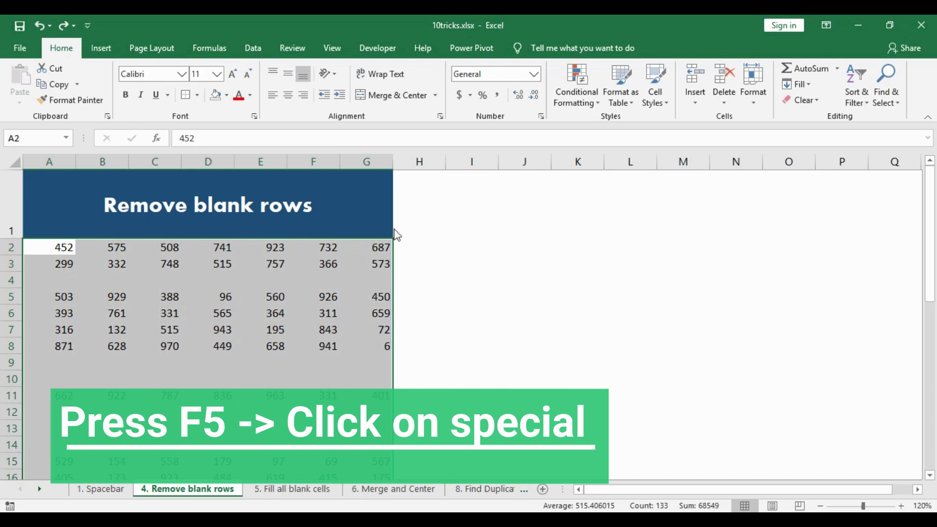
pyautogui.press('F5')
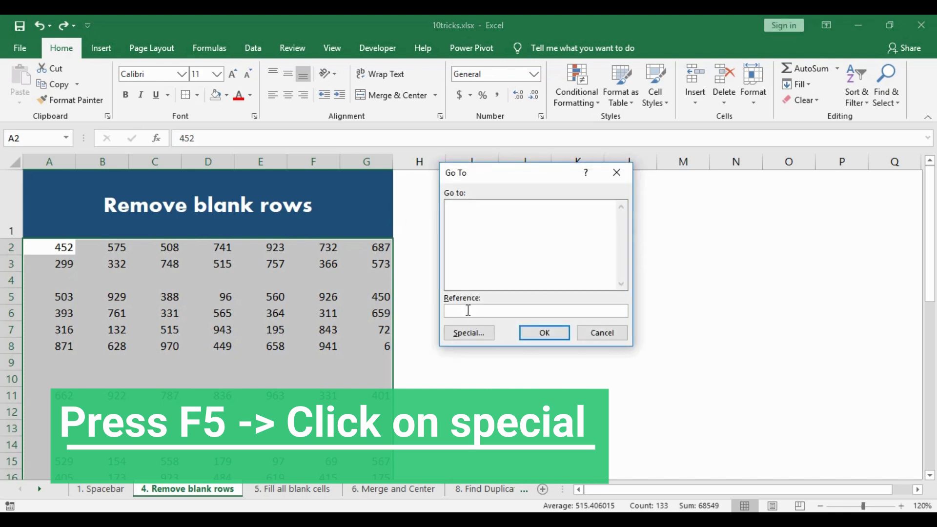
pyautogui.click(470, 335)
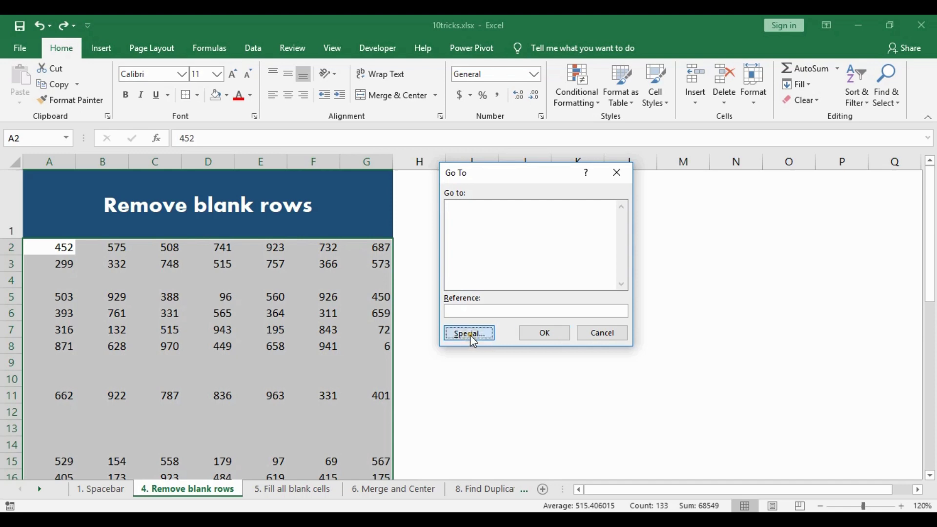
pyautogui.click(627, 151)
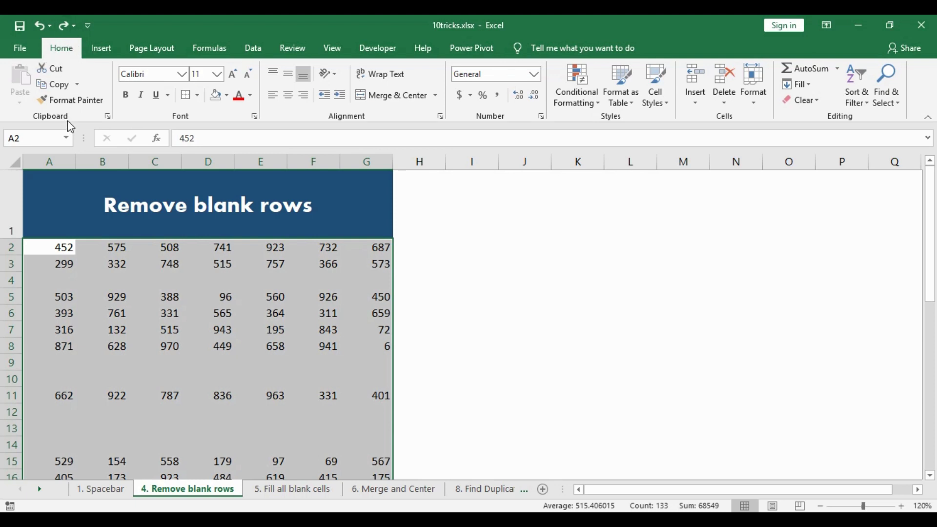
# - Select only the Blanks in the table with Go To Special and delete the sheet rows that contain them
pyautogui.click(898, 110)
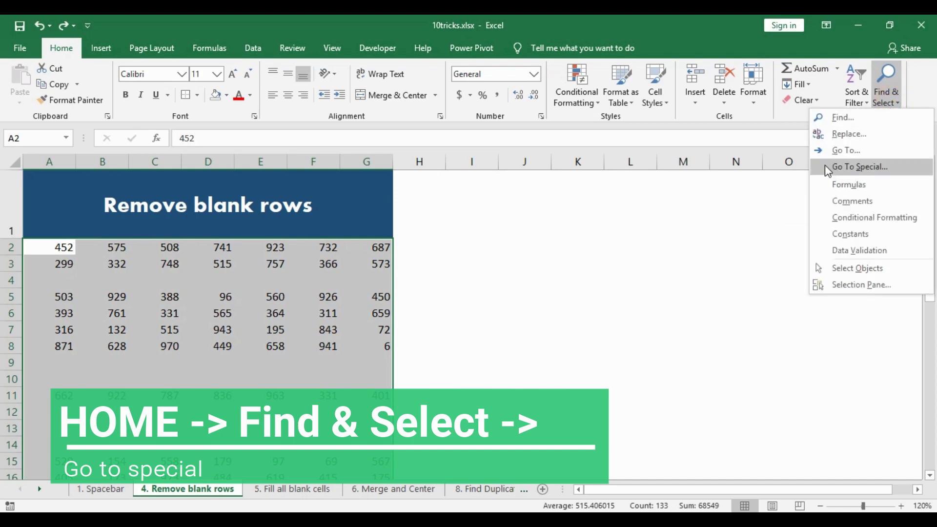
pyautogui.click(863, 171)
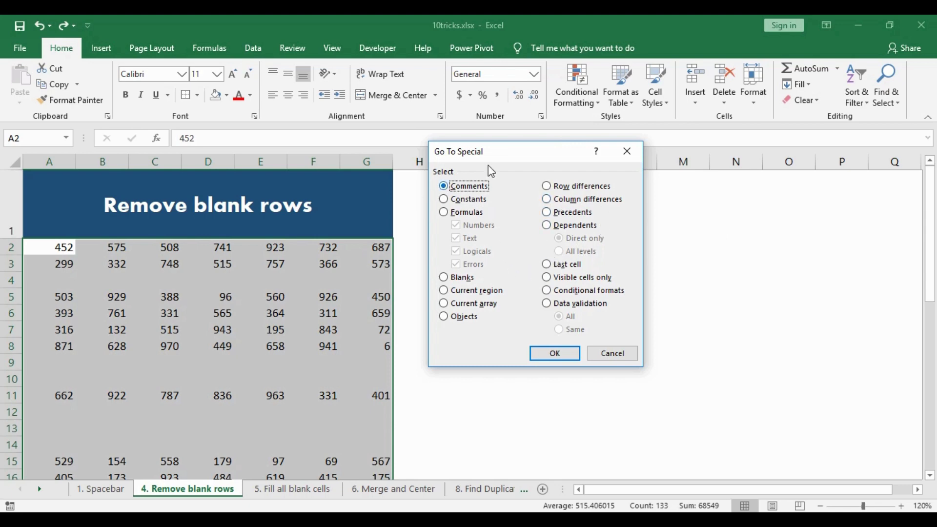
pyautogui.click(444, 279)
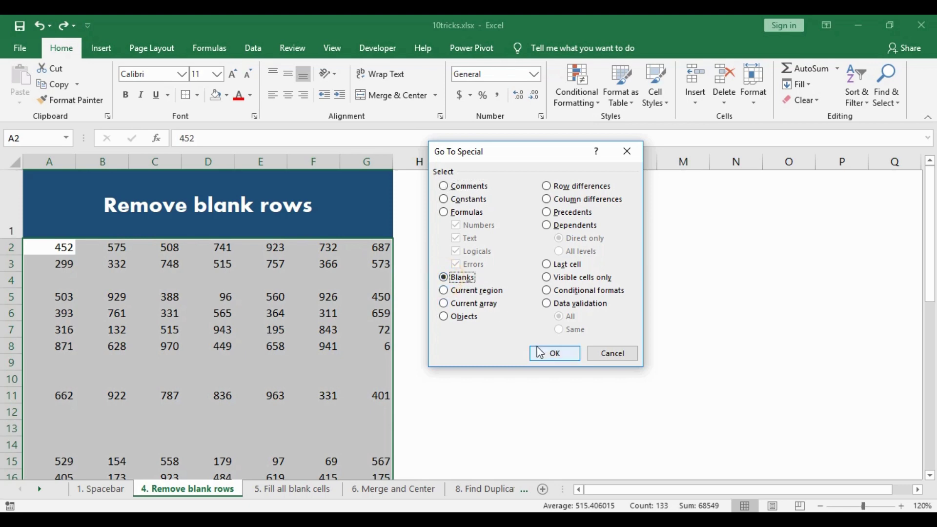
pyautogui.click(555, 353)
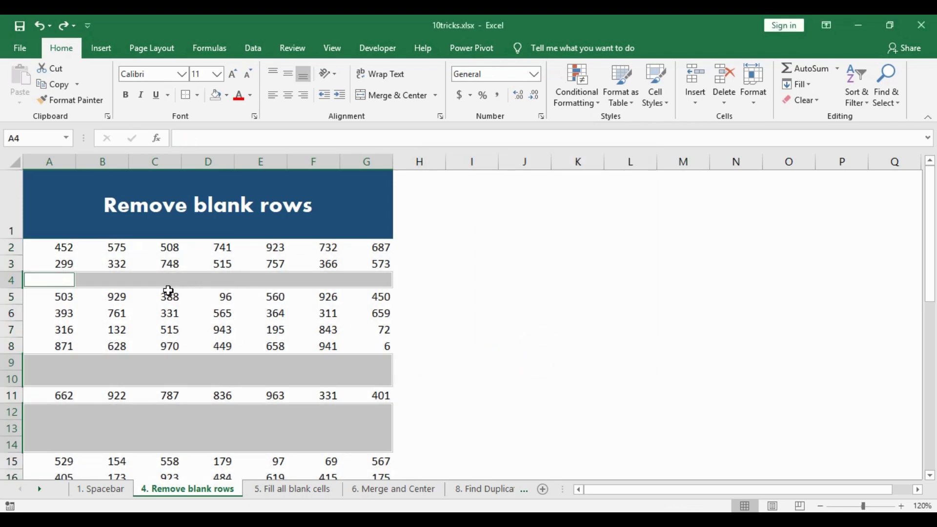
pyautogui.scroll(-5, 164, 295)
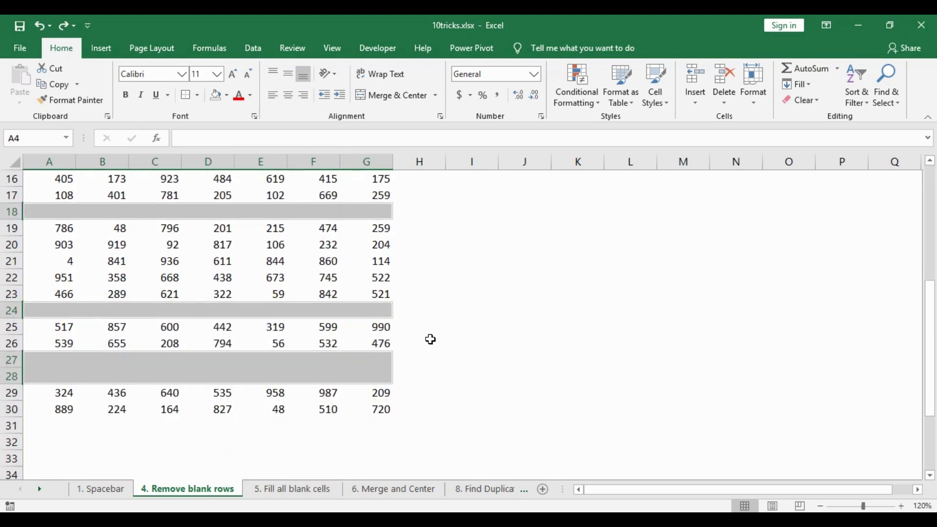
pyautogui.scroll(5, 430, 339)
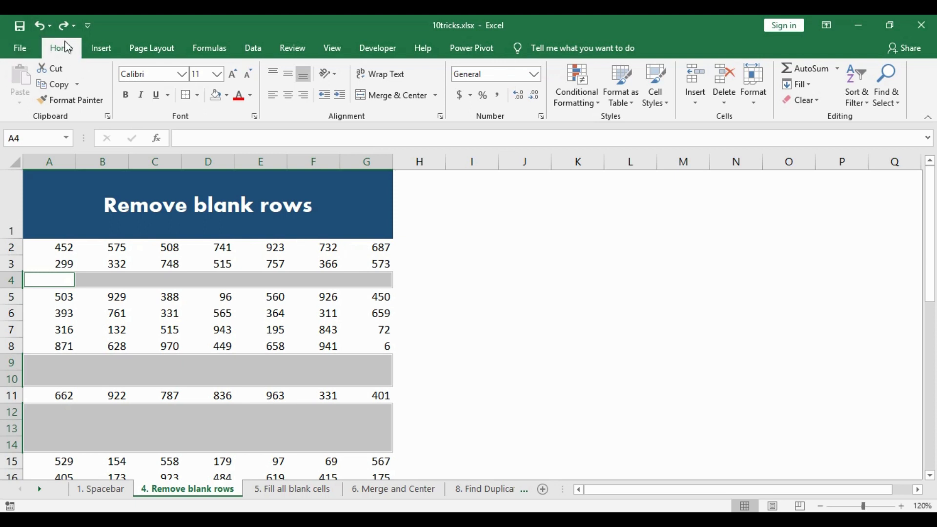
pyautogui.click(727, 105)
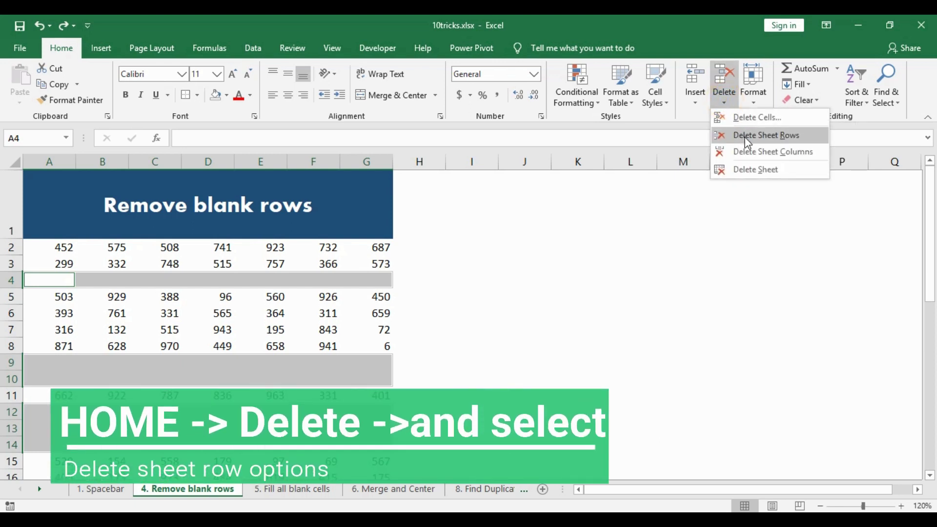
pyautogui.click(786, 140)
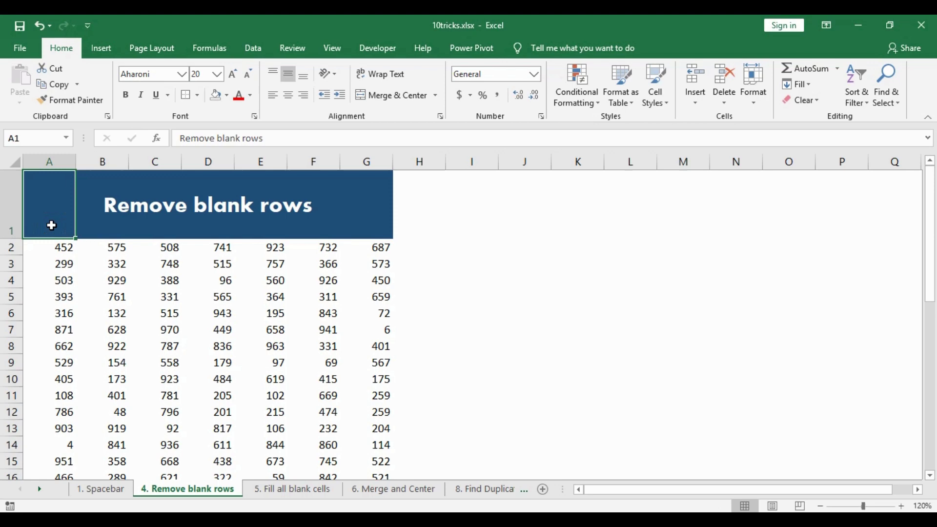
pyautogui.scroll(-3, 51, 225)
pyautogui.scroll(3, 51, 225)
pyautogui.scroll(-2, 191, 321)
pyautogui.scroll(2, 191, 320)
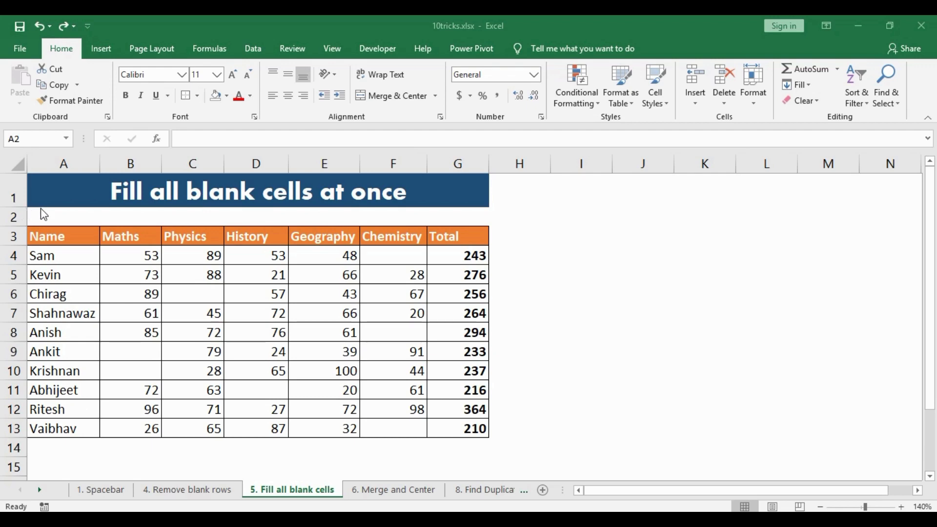
# - Examine the blank mark cells in the Fill all blank cells table, such as F4, C6, F8, B9 and B10
pyautogui.click(45, 215)
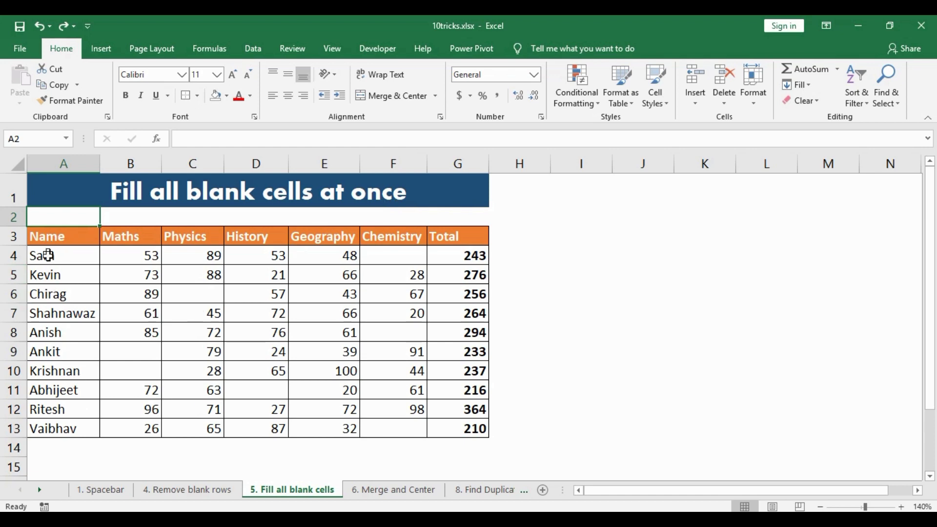
pyautogui.click(400, 255)
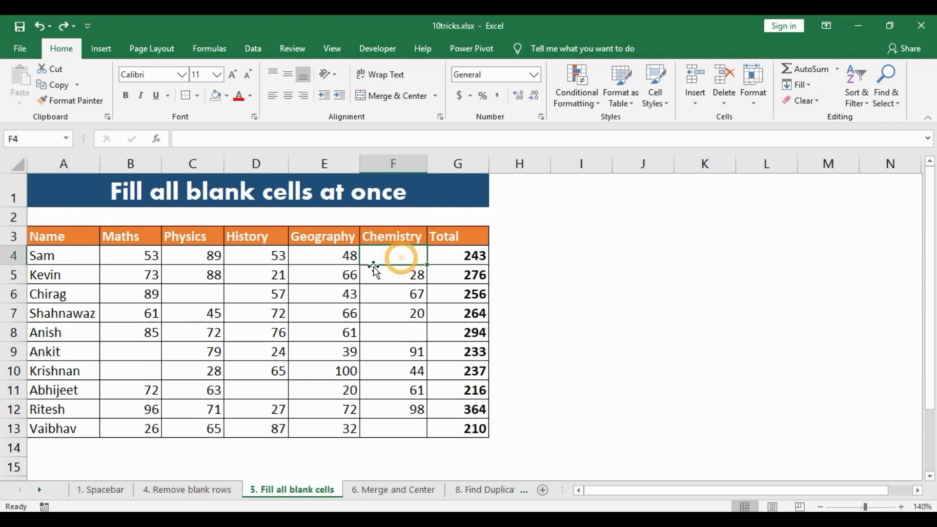
pyautogui.click(186, 300)
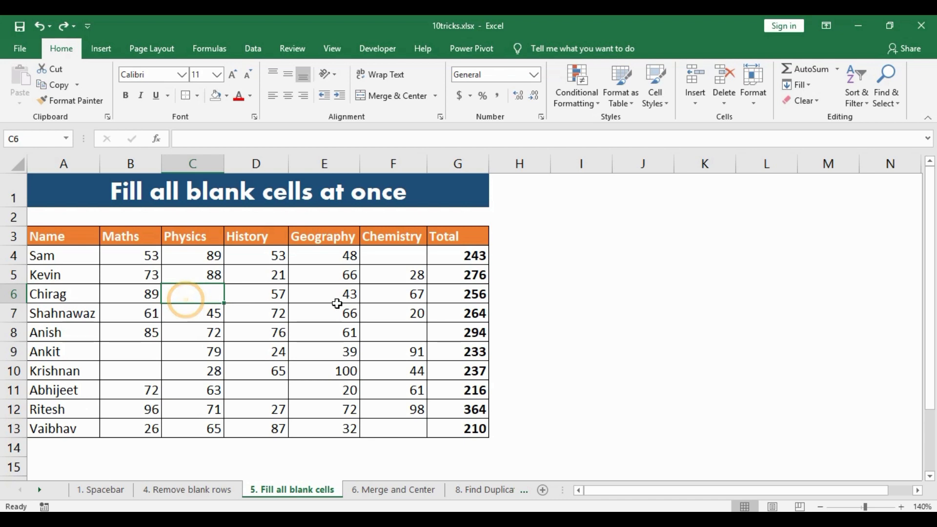
pyautogui.click(397, 329)
pyautogui.click(140, 359)
pyautogui.click(138, 364)
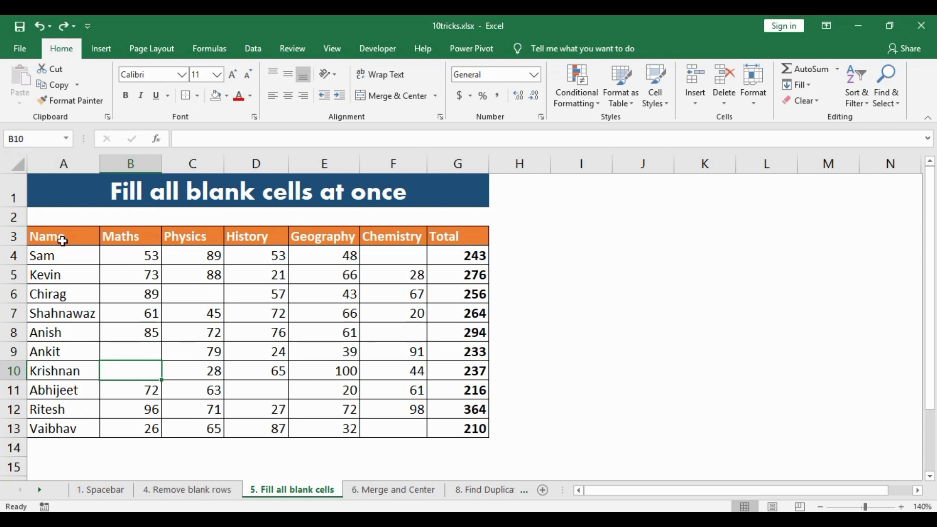
# - Select the Blanks in the marks table A3:G13 with Go To Special and fill them all at once with "Absent"
pyautogui.moveTo(60, 240); pyautogui.dragTo(471, 429)
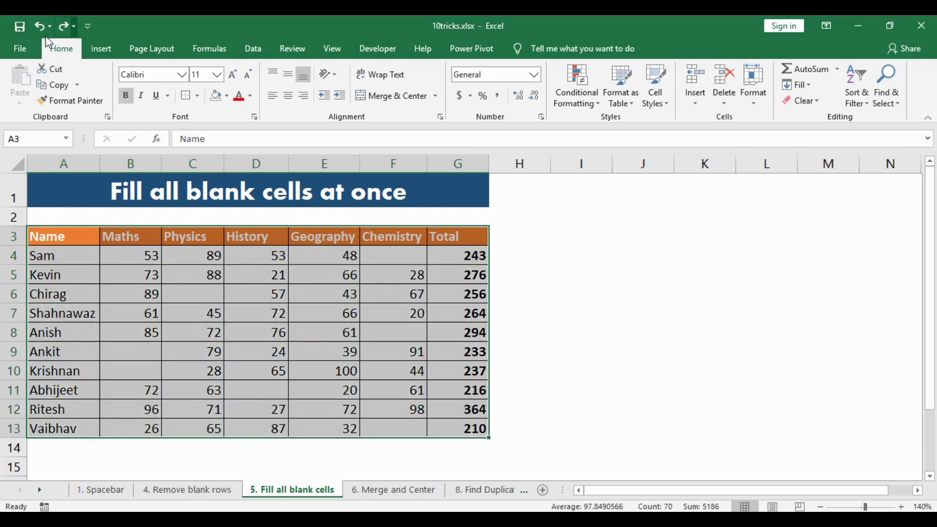
pyautogui.click(67, 54)
pyautogui.click(895, 103)
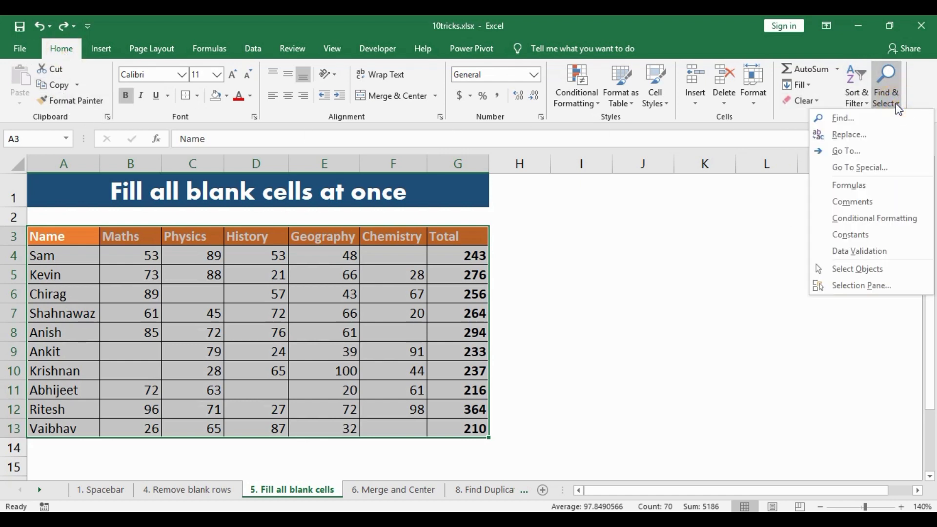
pyautogui.click(869, 172)
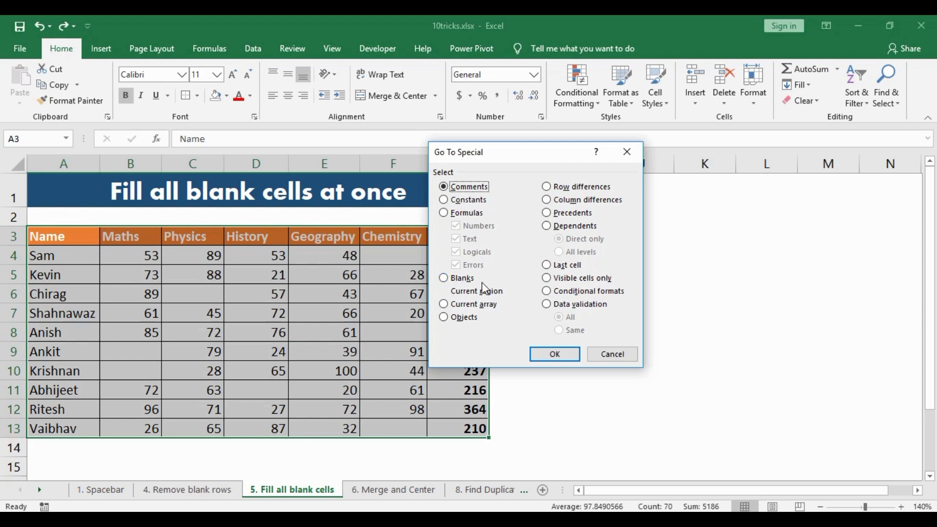
pyautogui.click(448, 279)
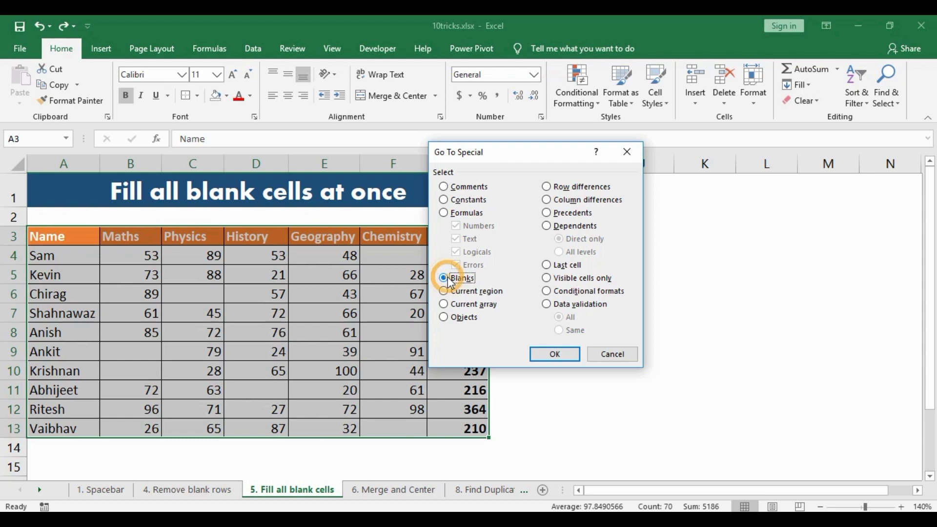
pyautogui.click(545, 356)
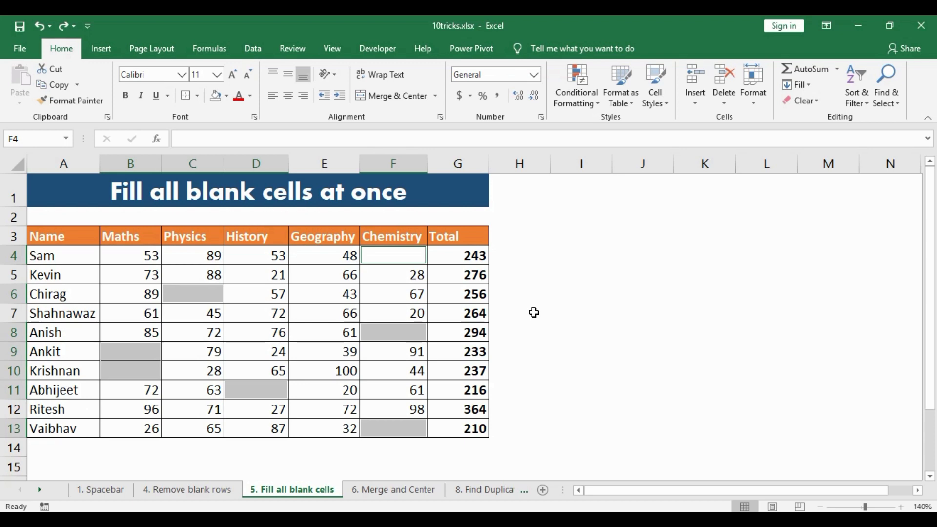
pyautogui.write('Absent')
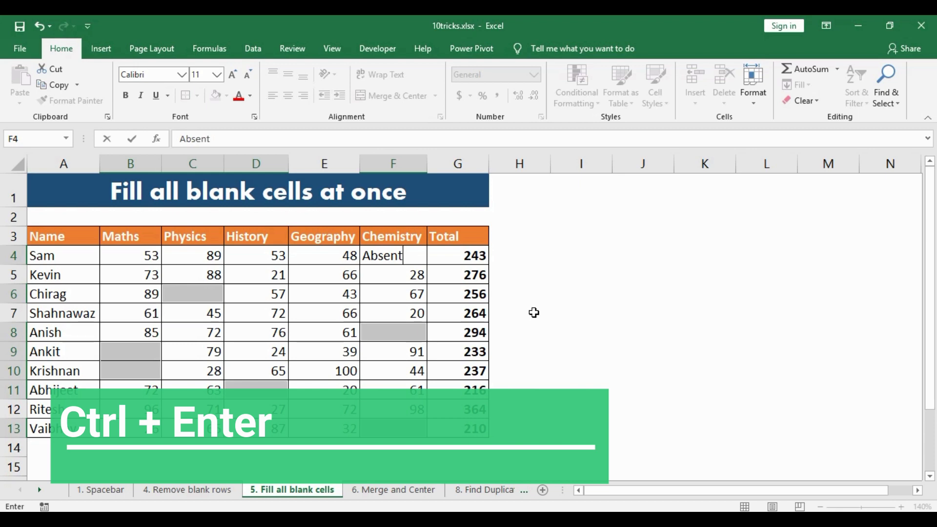
pyautogui.hotkey('ctrl', 'Return')
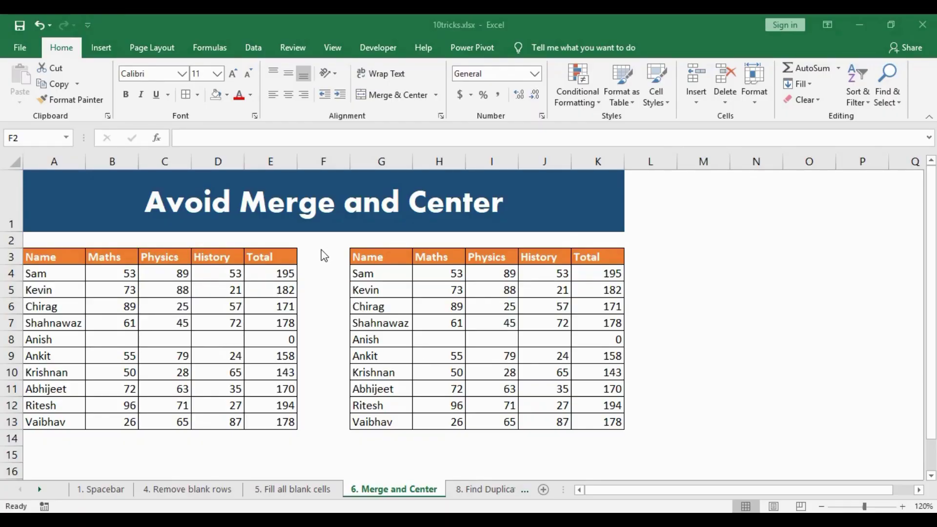
# - Enter "Absent" in B8 on the Merge and Center sheet, and merge and center it across B8:D8
pyautogui.click(321, 247)
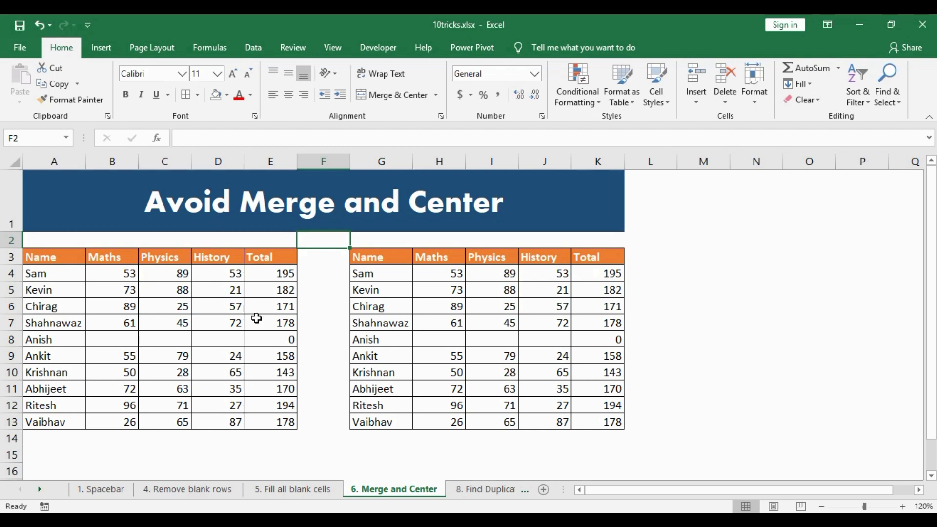
pyautogui.click(116, 343)
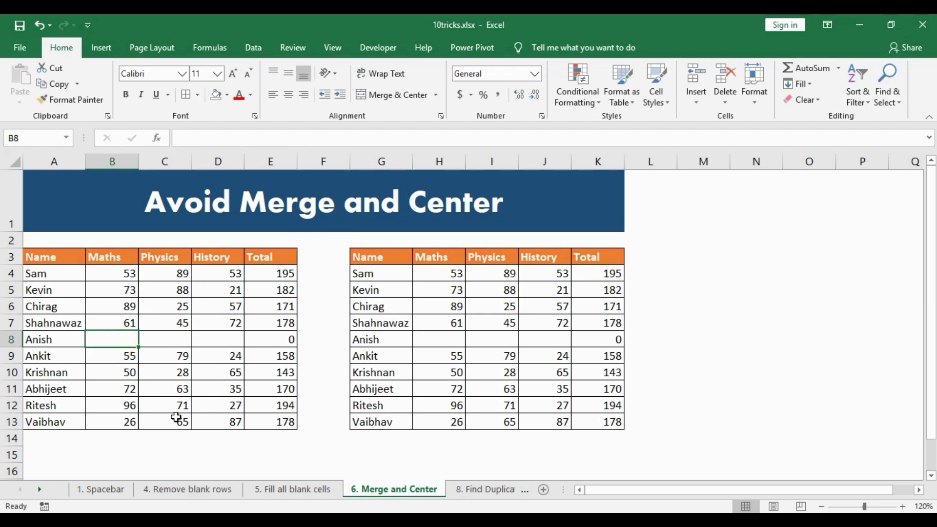
pyautogui.write('Absent')
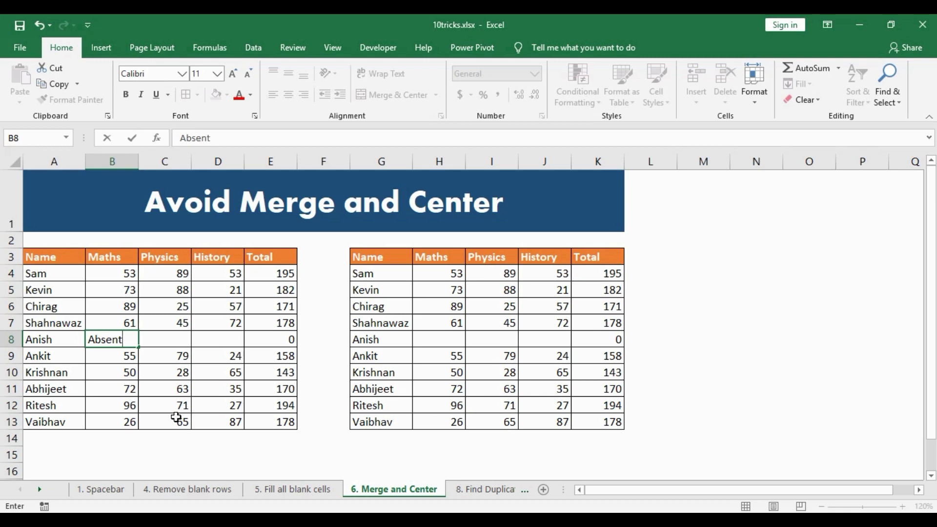
pyautogui.press('Tab')
pyautogui.press('Left')
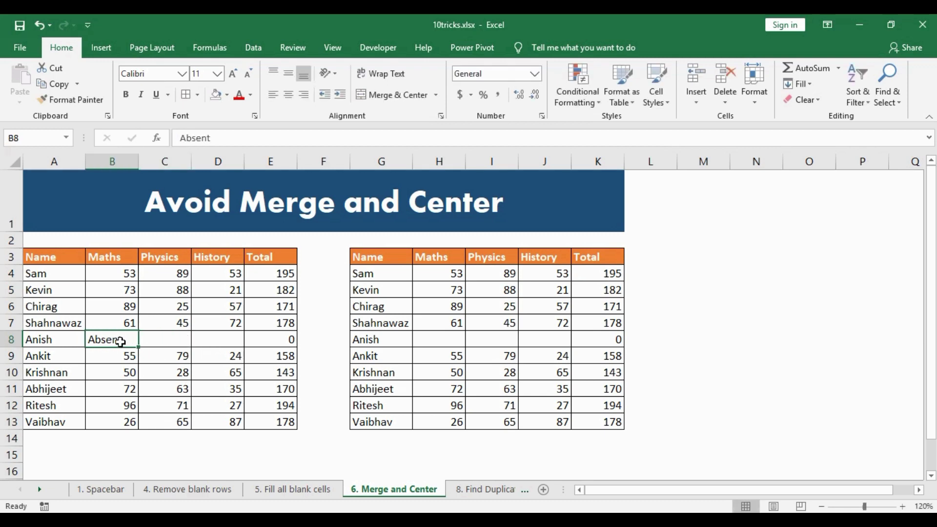
pyautogui.moveTo(122, 341); pyautogui.dragTo(210, 344)
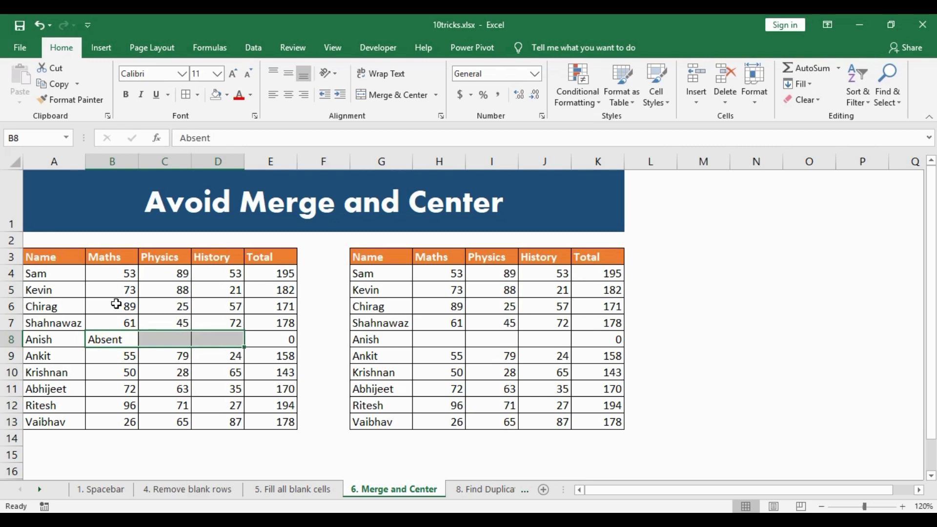
pyautogui.click(380, 94)
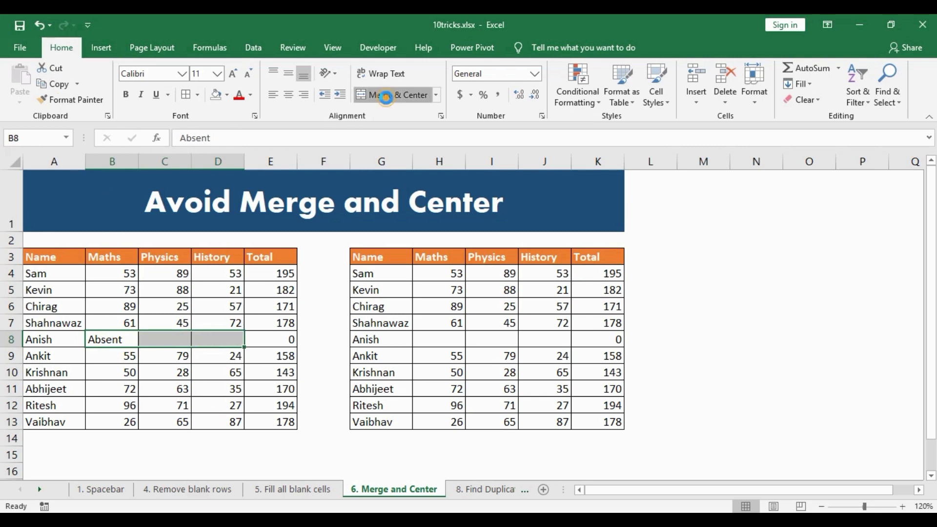
# - Examine how ranges in the Maths, Physics and History columns get selected around the merged Absent cell in B8:D8
pyautogui.click(203, 449)
pyautogui.click(323, 240)
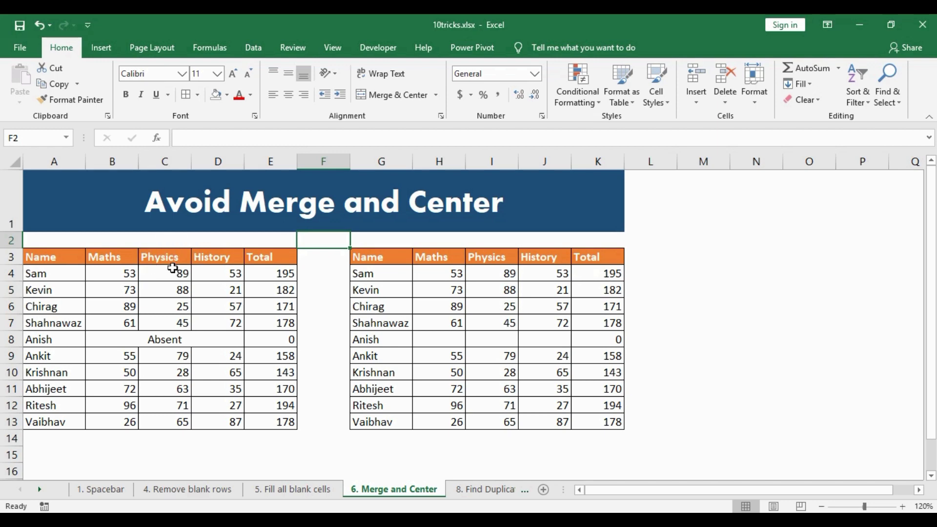
pyautogui.moveTo(172, 275); pyautogui.dragTo(165, 316)
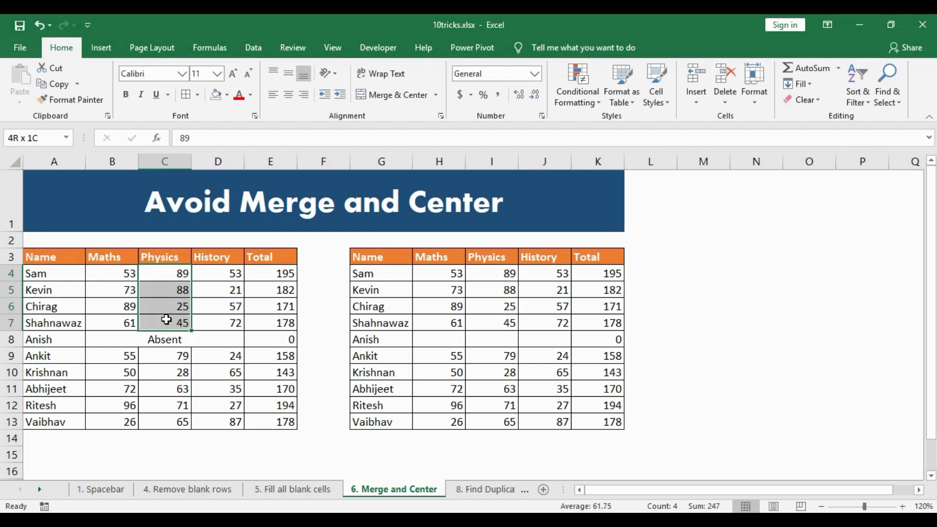
pyautogui.moveTo(166, 319); pyautogui.dragTo(167, 338)
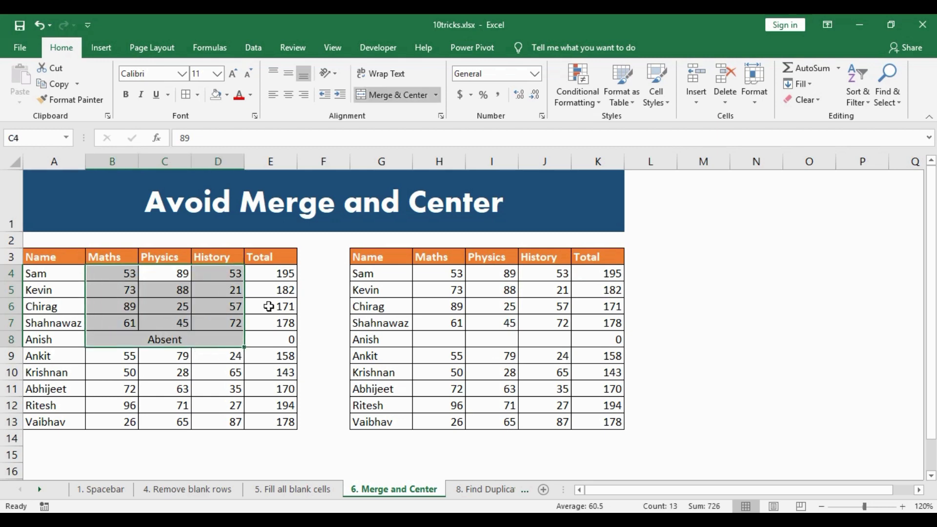
pyautogui.click(182, 339)
pyautogui.moveTo(182, 339); pyautogui.dragTo(229, 345)
pyautogui.click(213, 440)
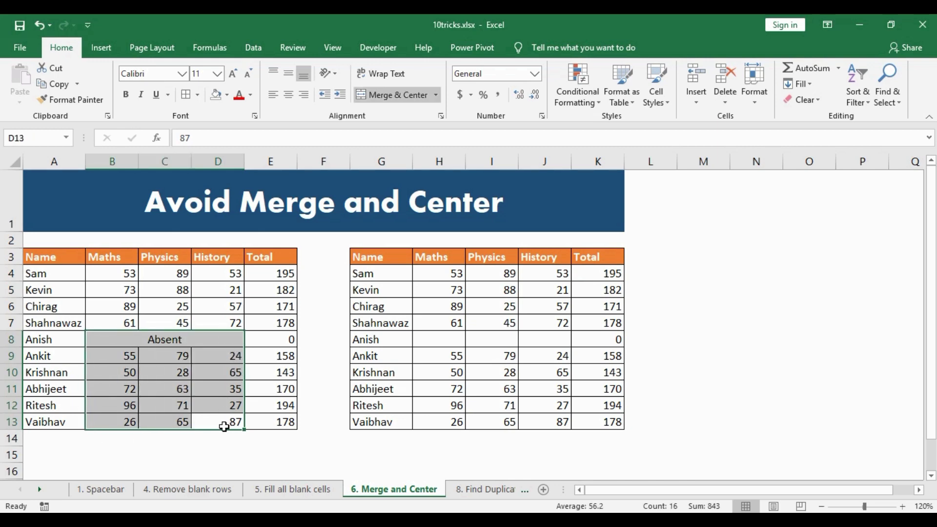
pyautogui.moveTo(220, 422); pyautogui.dragTo(217, 276)
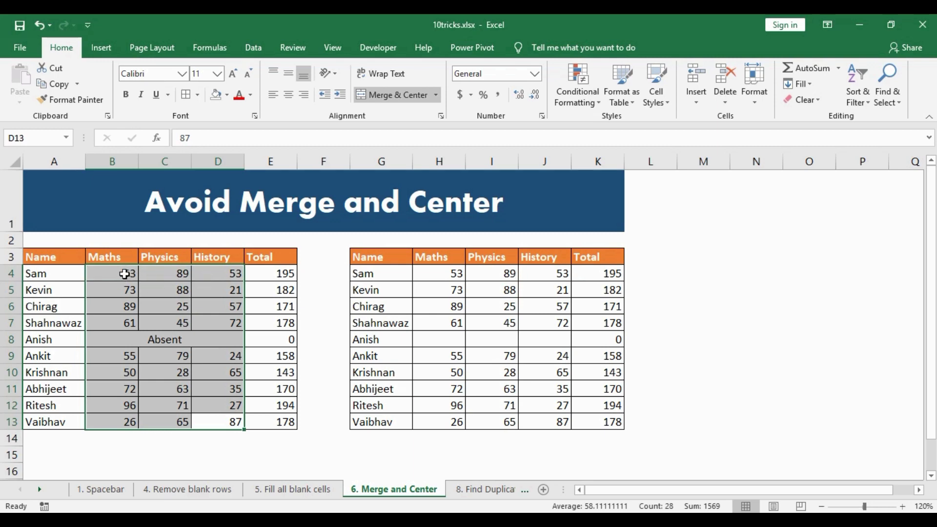
pyautogui.press('Down')
pyautogui.press('Down')
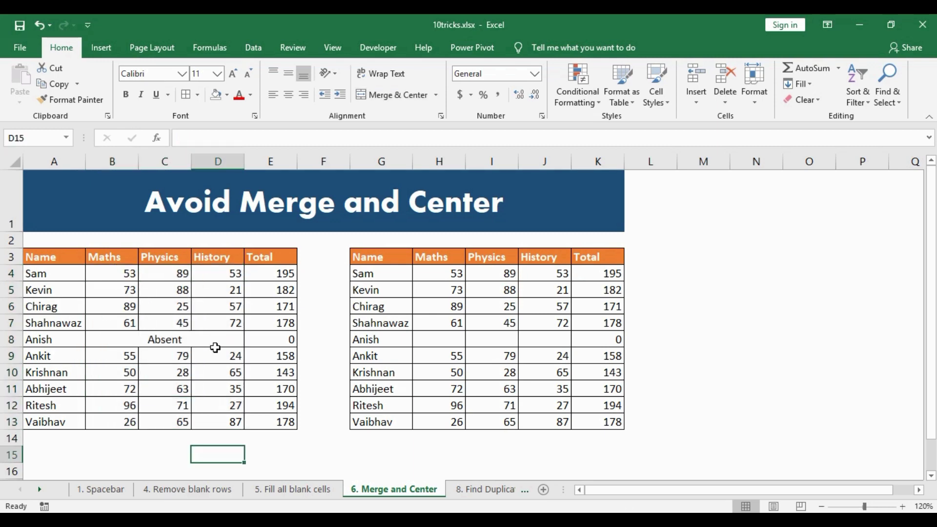
# - Enter "Absent" in H8, the first blank mark cell of the second table's row 8
pyautogui.click(440, 340)
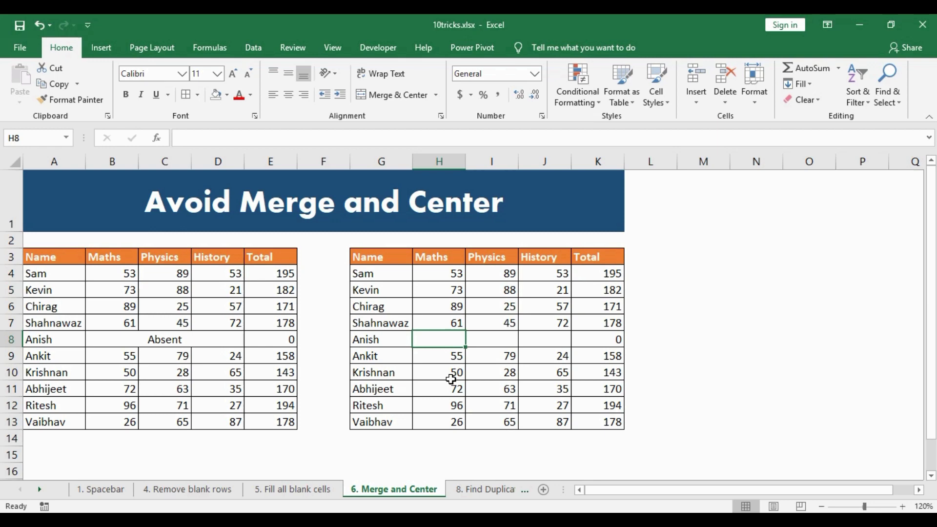
pyautogui.write('Absent')
pyautogui.press('Tab')
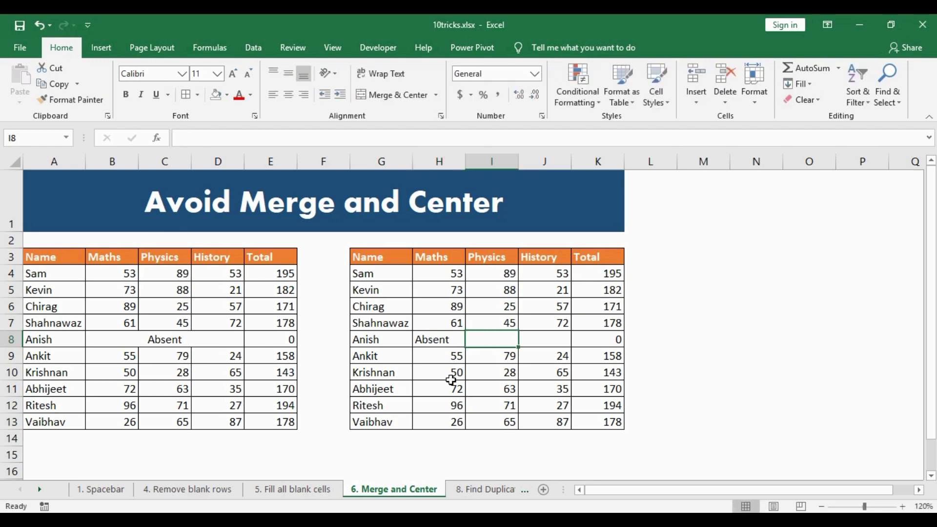
# - Set the horizontal text alignment of H8:J8 to Center Across Selection
pyautogui.moveTo(438, 339); pyautogui.dragTo(530, 338)
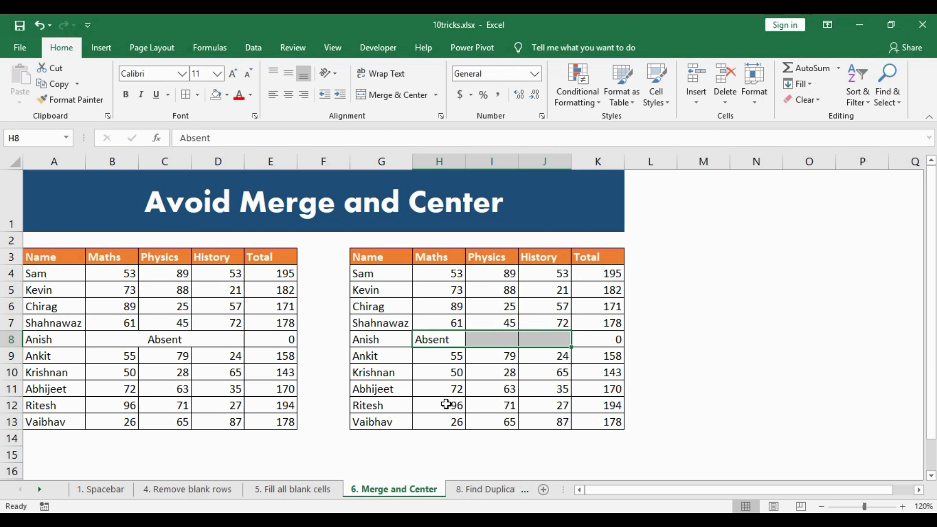
pyautogui.hotkey('ctrl', '1')
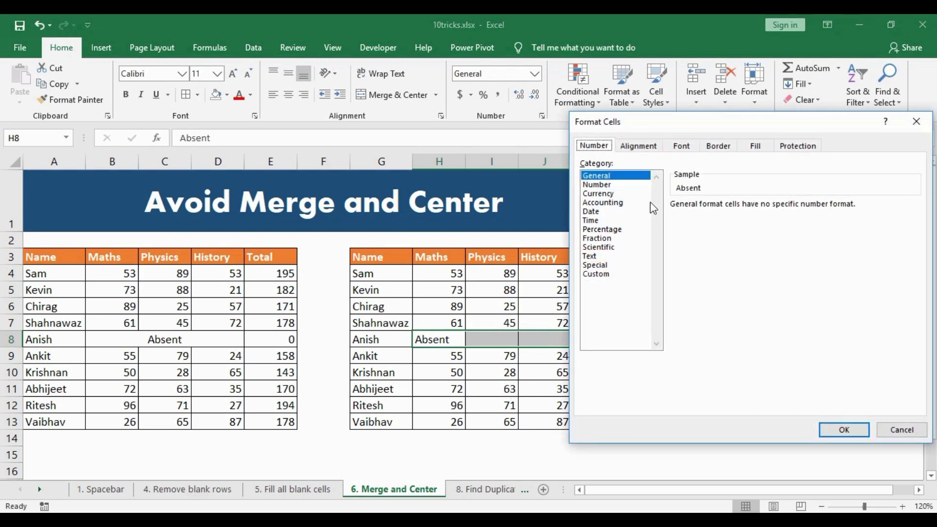
pyautogui.moveTo(751, 123); pyautogui.dragTo(748, 134)
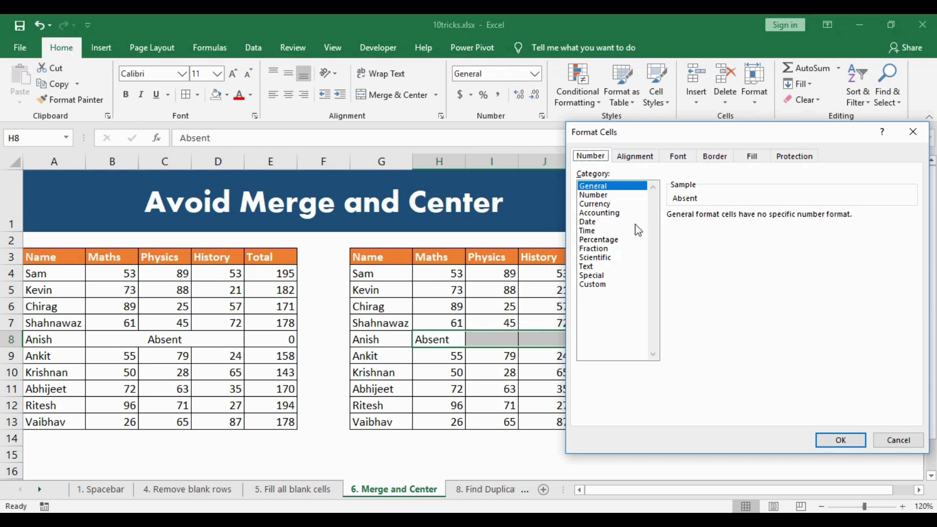
pyautogui.click(636, 156)
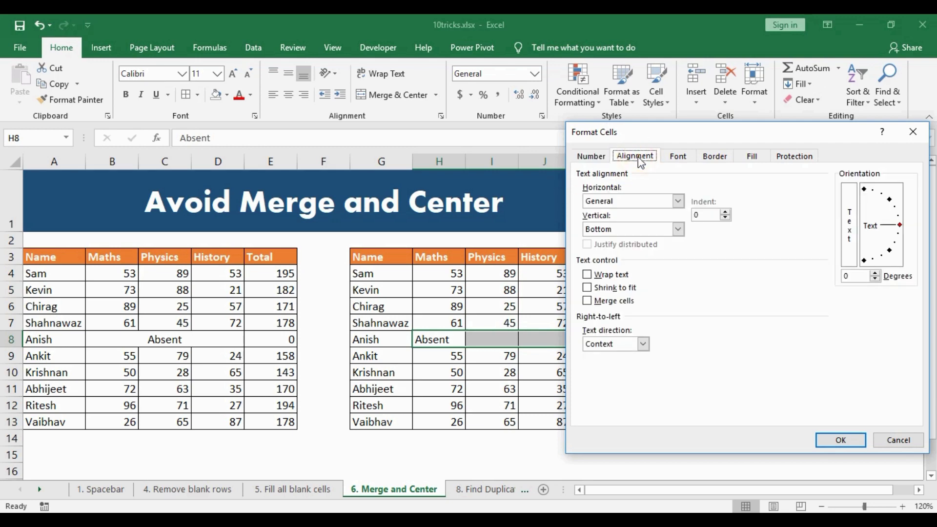
pyautogui.click(678, 201)
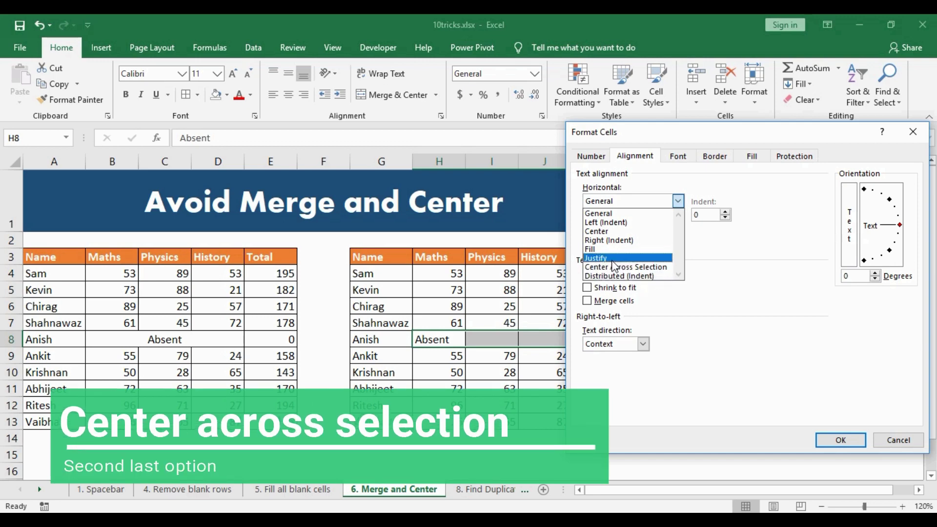
pyautogui.click(644, 268)
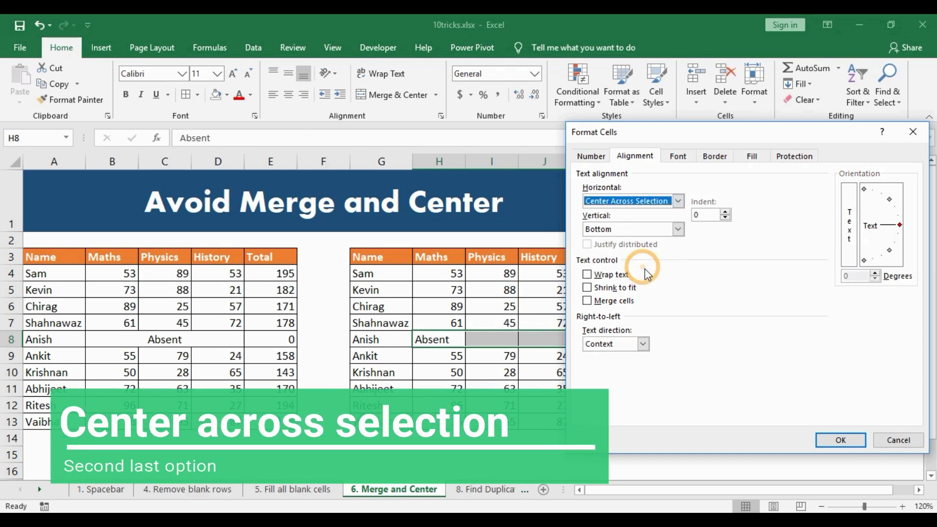
pyautogui.click(842, 442)
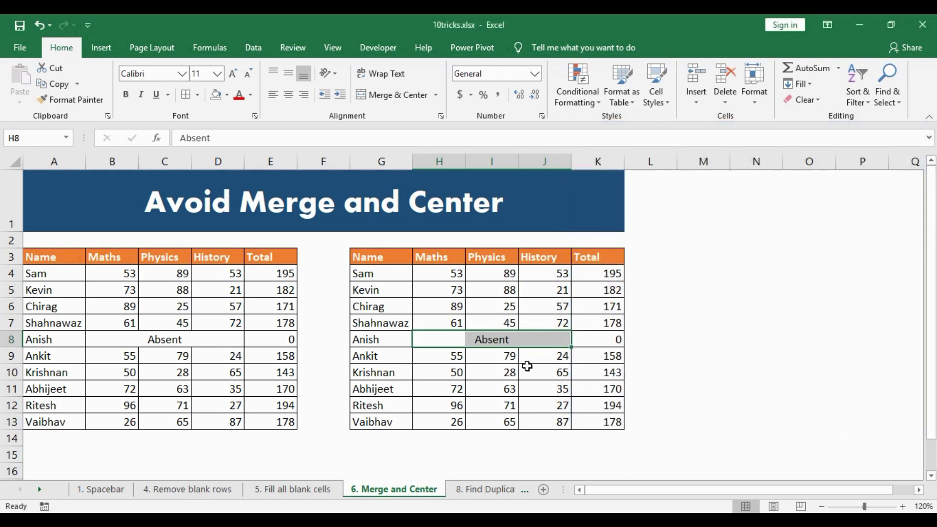
# - Compare selecting single mark columns in the Center Across Selection table with selecting them in the merged table, and check cells H8:J8
pyautogui.click(512, 339)
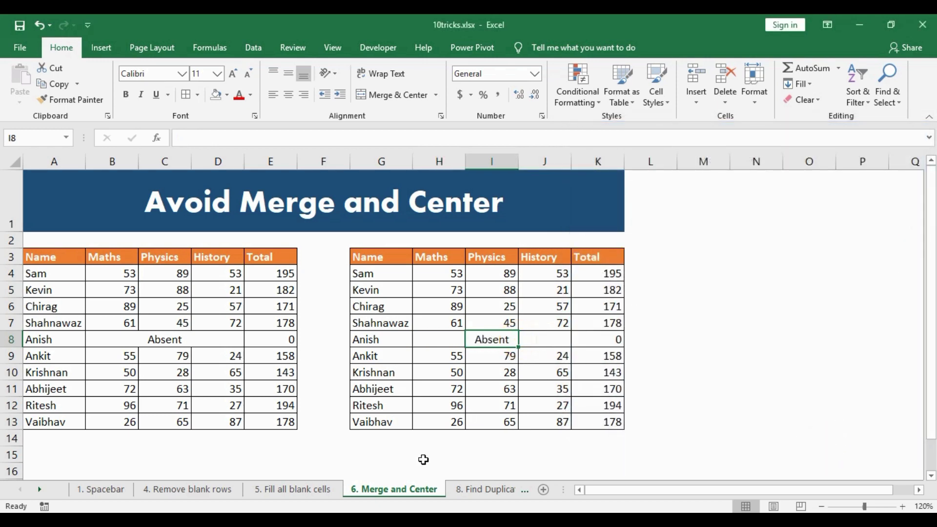
pyautogui.click(422, 458)
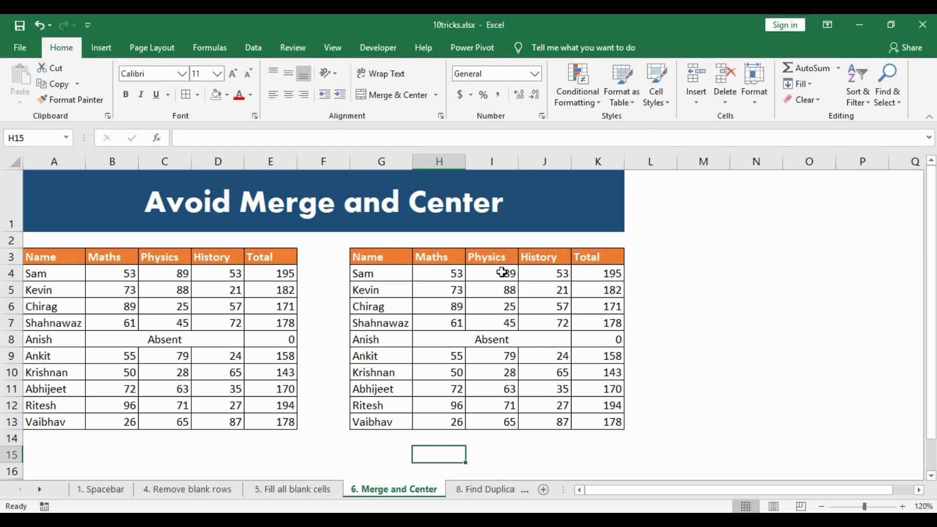
pyautogui.moveTo(502, 272); pyautogui.dragTo(492, 422)
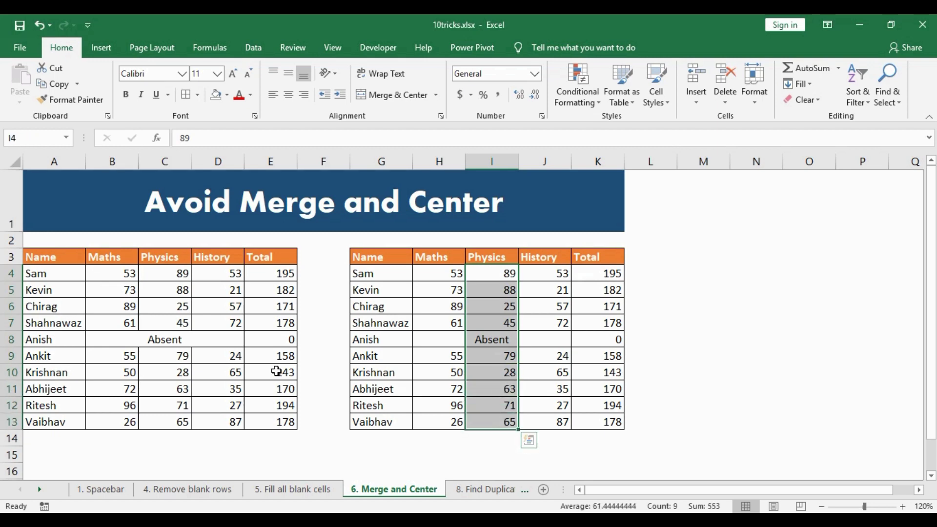
pyautogui.moveTo(174, 273); pyautogui.dragTo(164, 422)
pyautogui.moveTo(548, 423); pyautogui.dragTo(541, 273)
pyautogui.moveTo(228, 422); pyautogui.dragTo(226, 343)
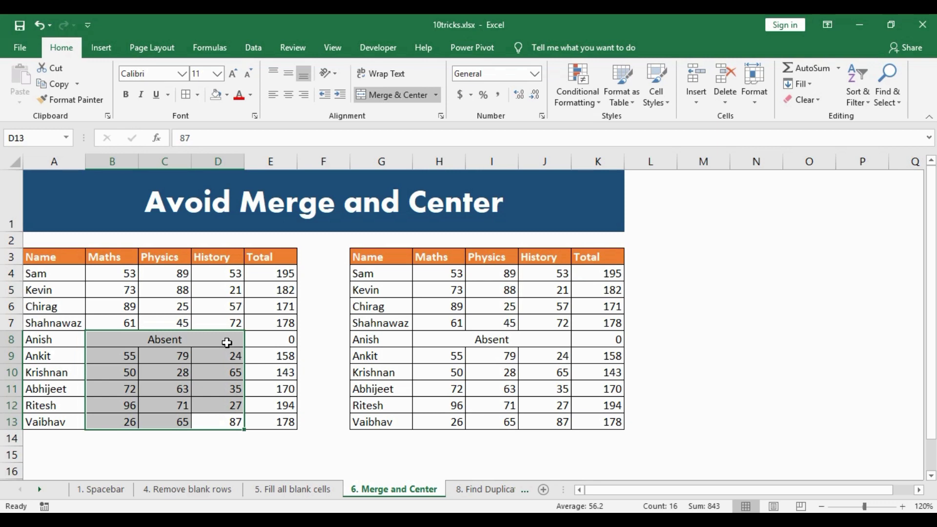
pyautogui.click(439, 340)
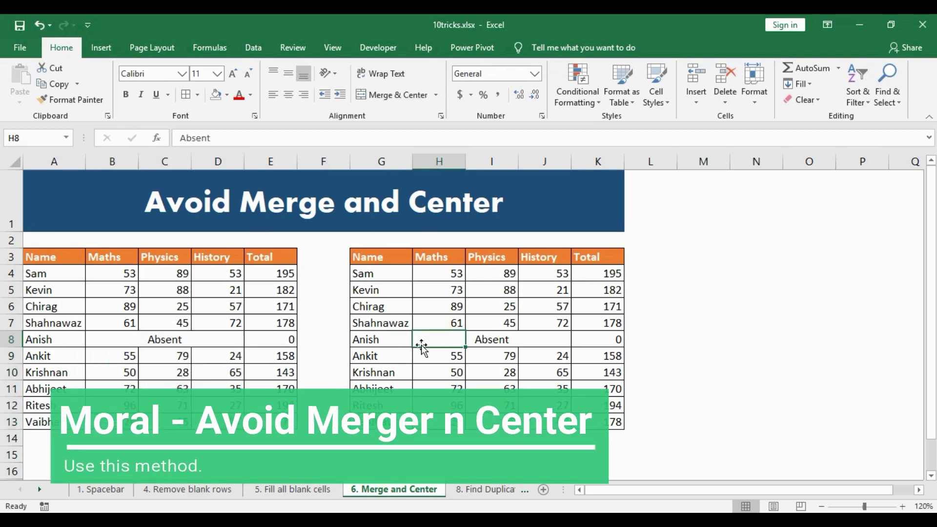
pyautogui.moveTo(426, 337); pyautogui.dragTo(542, 338)
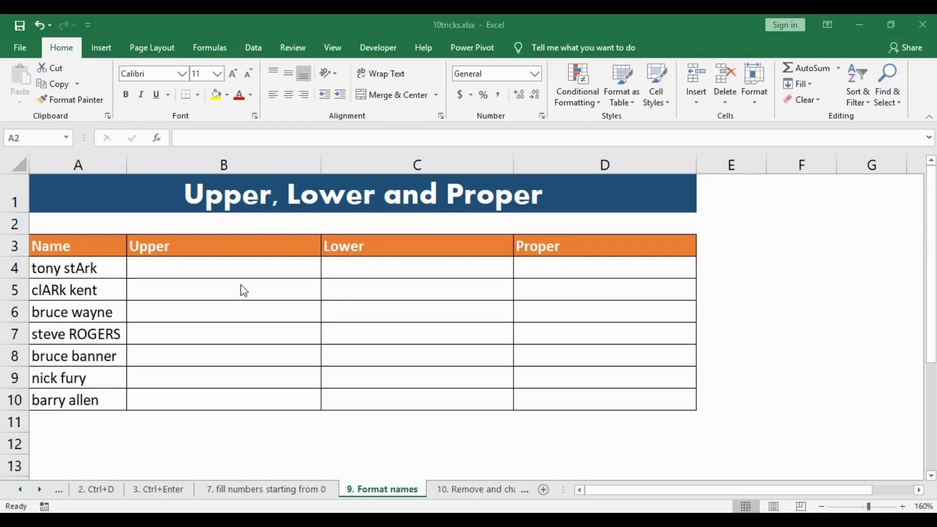
pyautogui.click(66, 221)
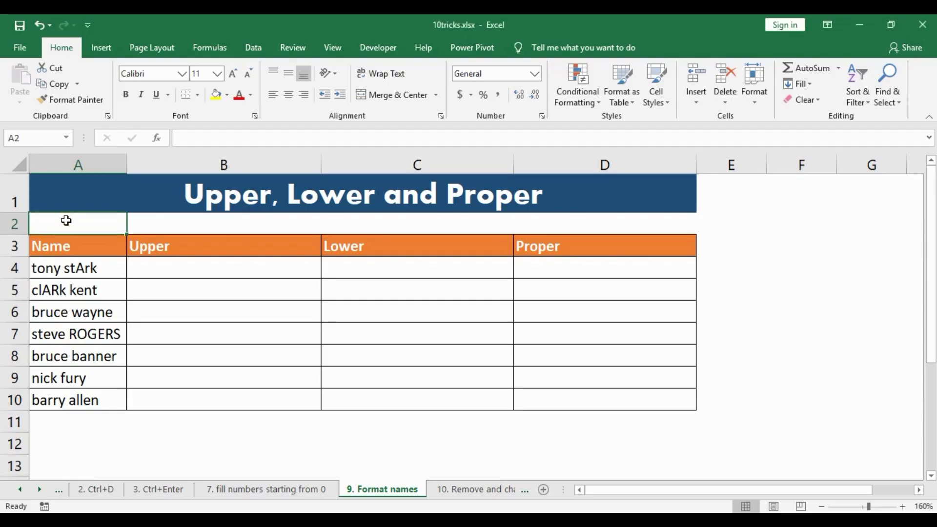
pyautogui.moveTo(72, 270); pyautogui.dragTo(54, 400)
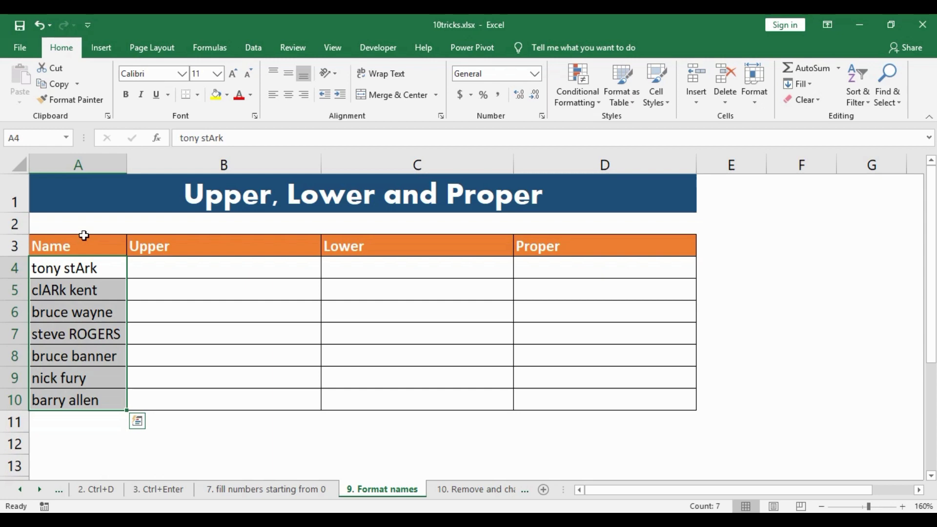
pyautogui.click(64, 418)
pyautogui.click(94, 269)
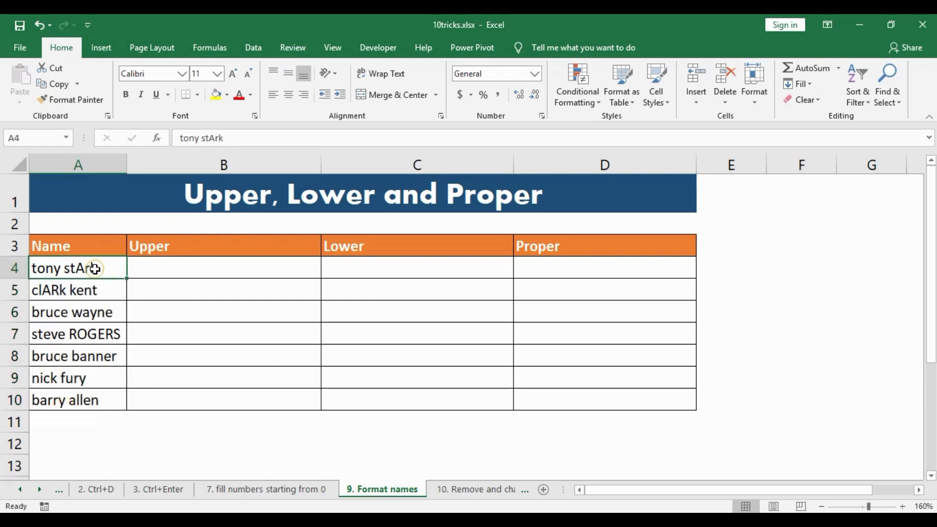
# - Enter =UPPER(A4) in B4 on the Format names sheet and fill the formula down to B10
pyautogui.click(171, 271)
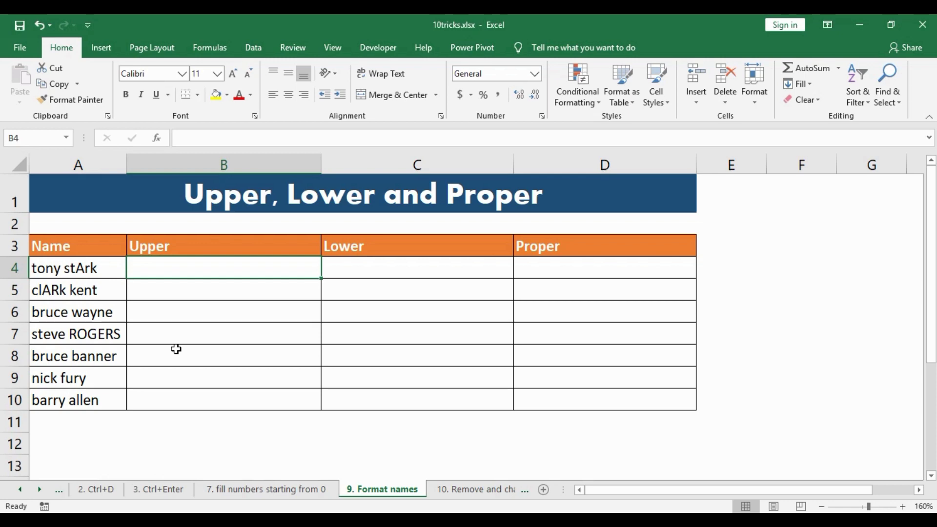
pyautogui.write('=')
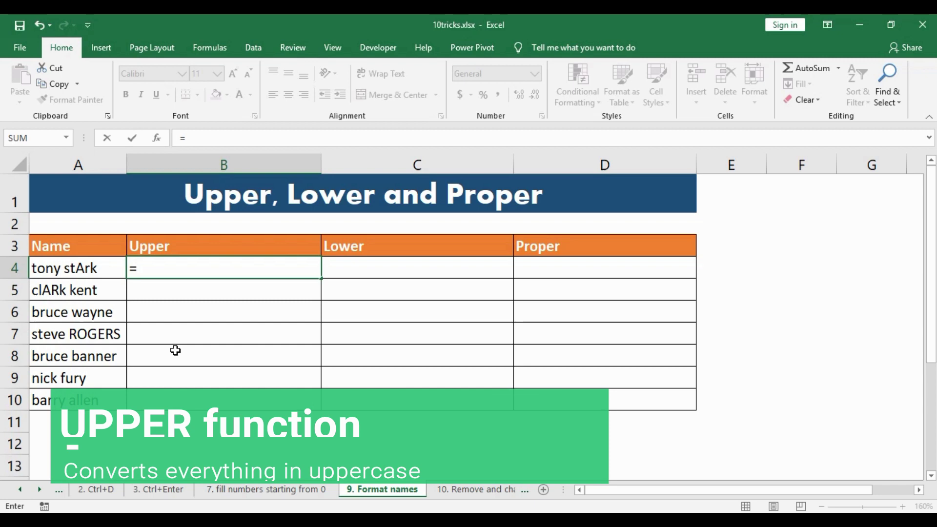
pyautogui.write('upper')
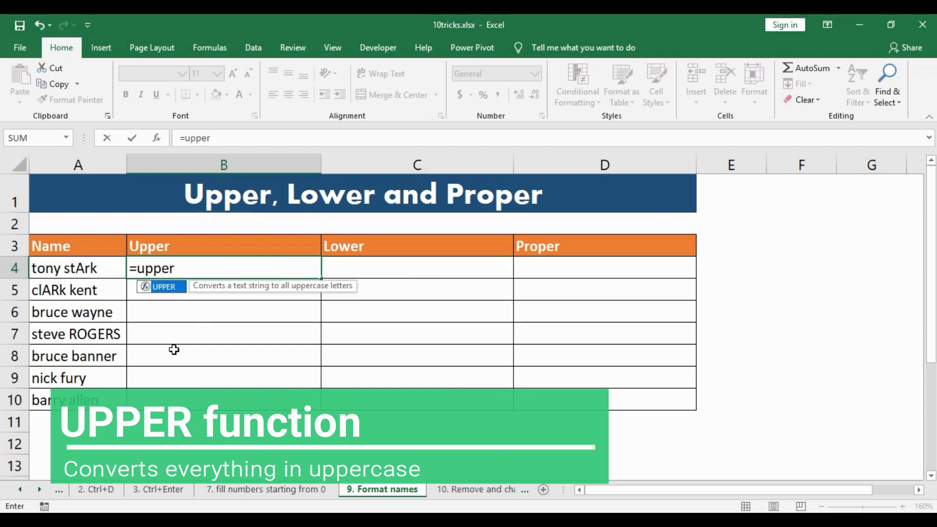
pyautogui.press('Tab')
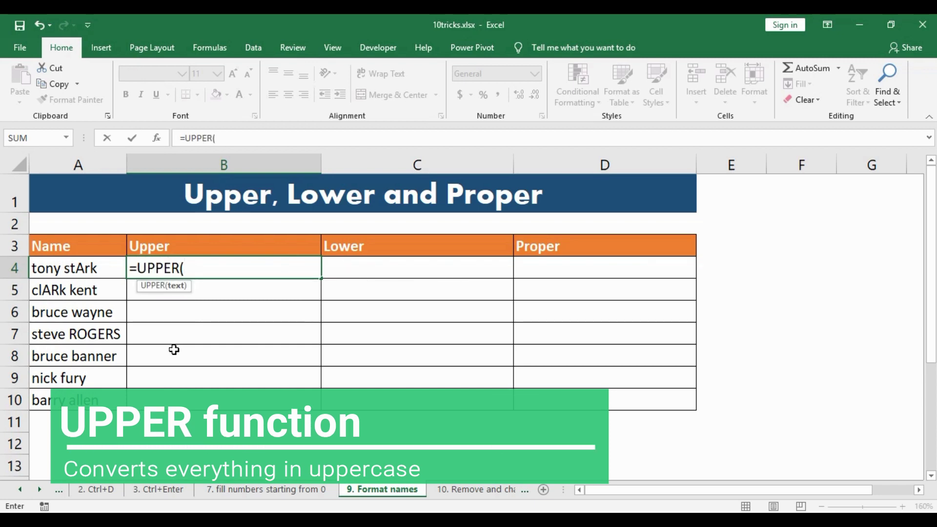
pyautogui.click(88, 268)
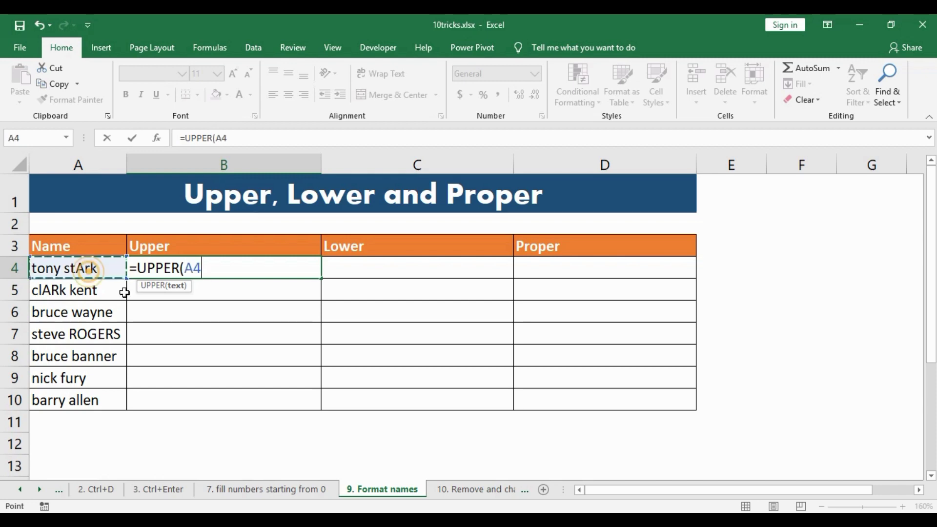
pyautogui.write(')')
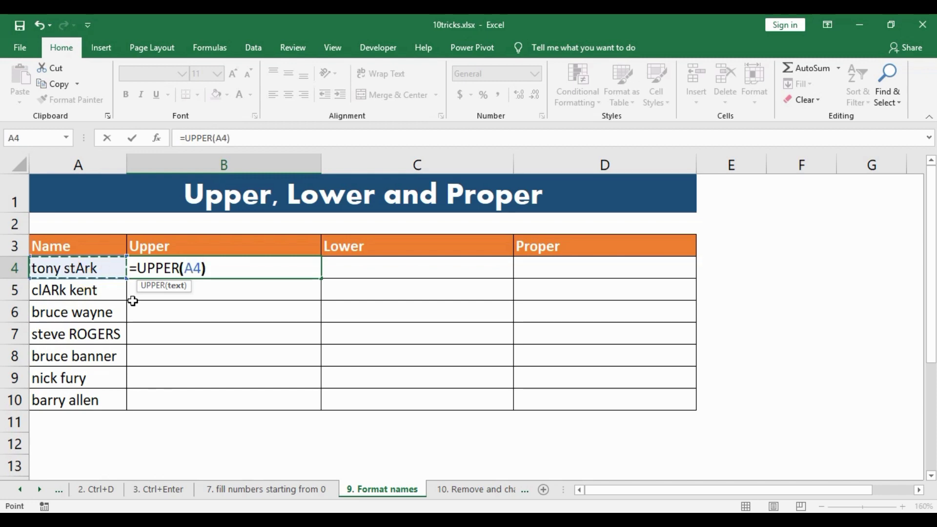
pyautogui.press('Return')
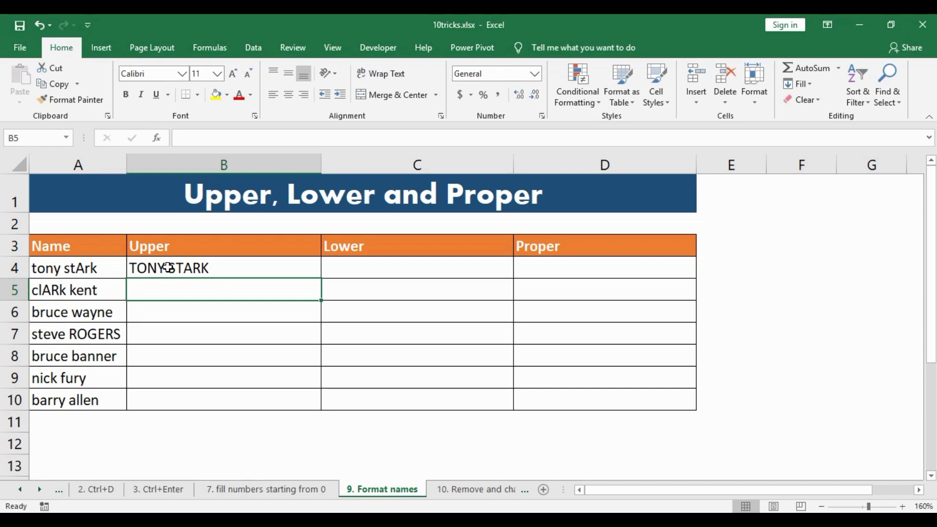
pyautogui.click(190, 267)
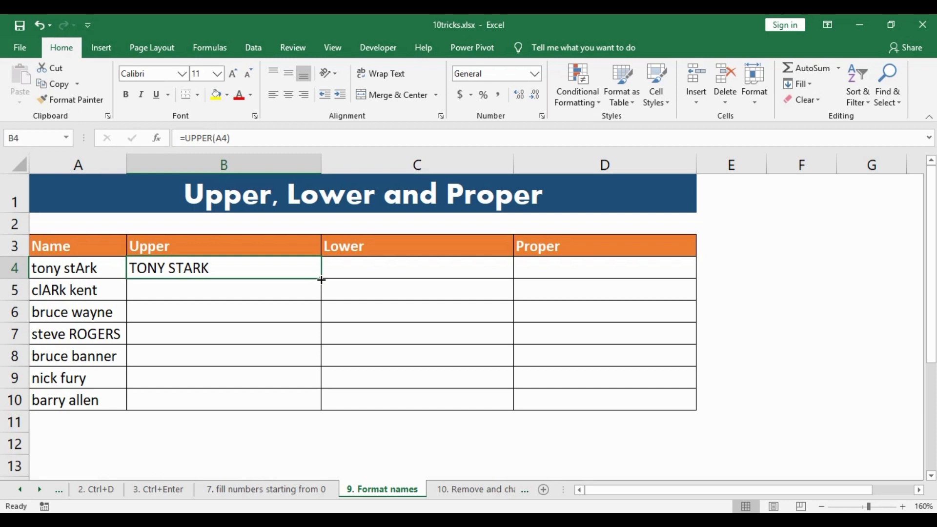
pyautogui.moveTo(322, 280); pyautogui.dragTo(317, 405)
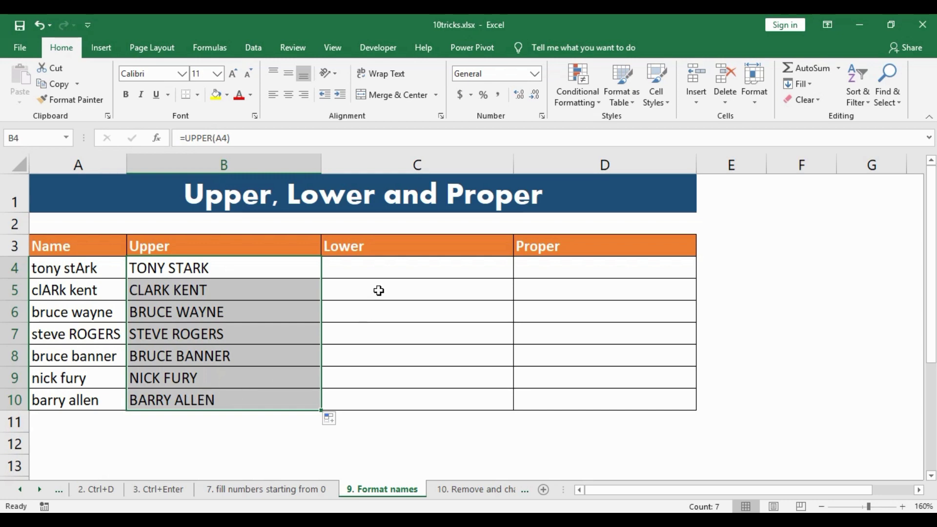
# - Enter =LOWER(A4) in C4 under the Lower header and fill the formula down to C10
pyautogui.click(378, 271)
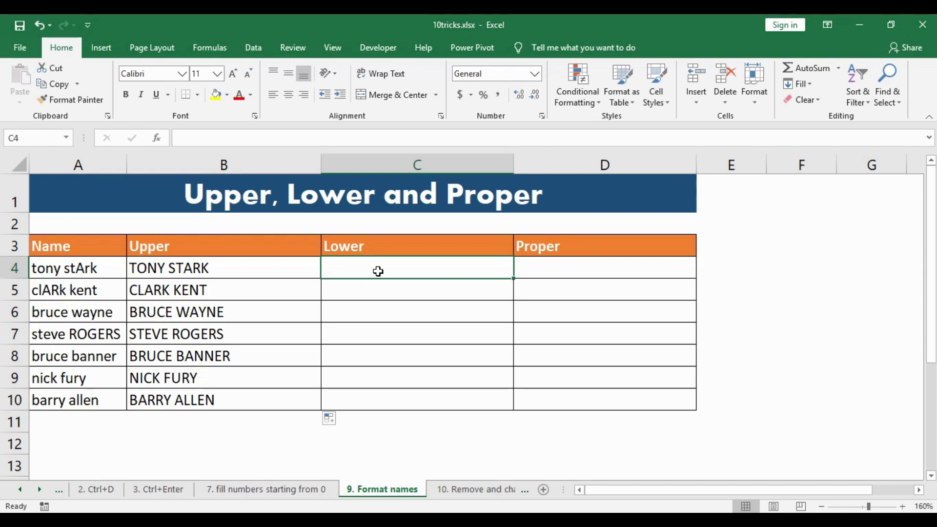
pyautogui.write('=l')
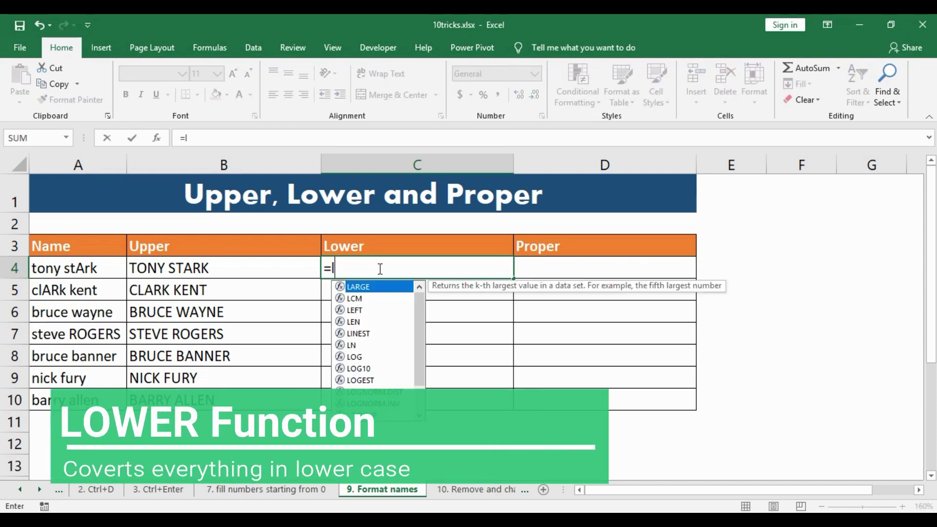
pyautogui.write('ower')
pyautogui.press('Tab')
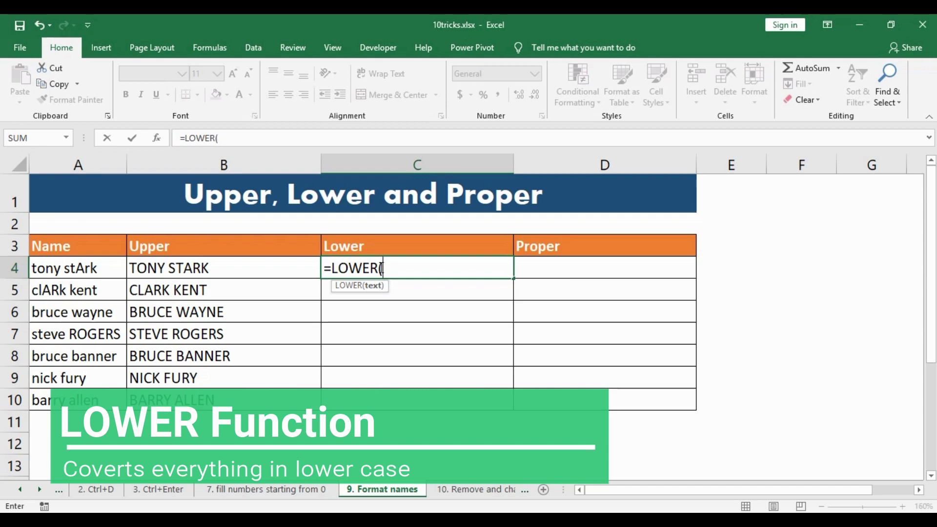
pyautogui.click(74, 268)
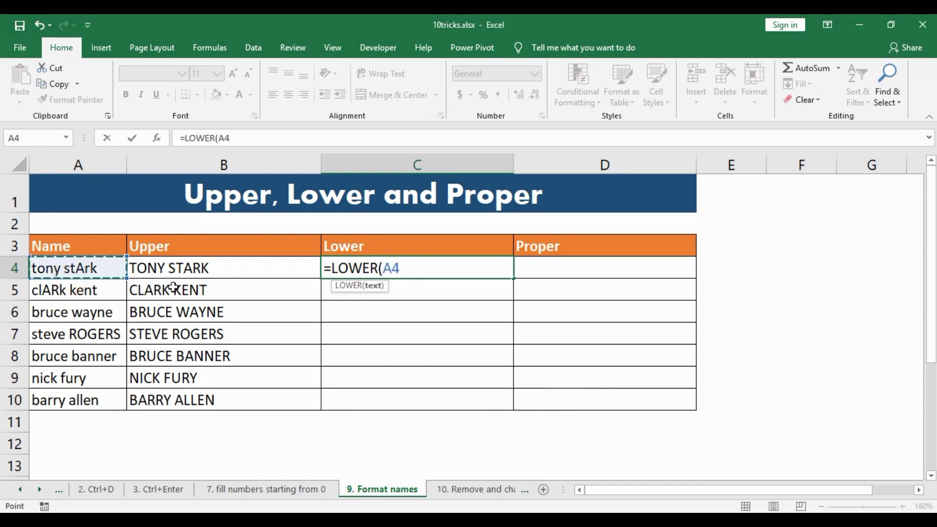
pyautogui.write(')')
pyautogui.press('Return')
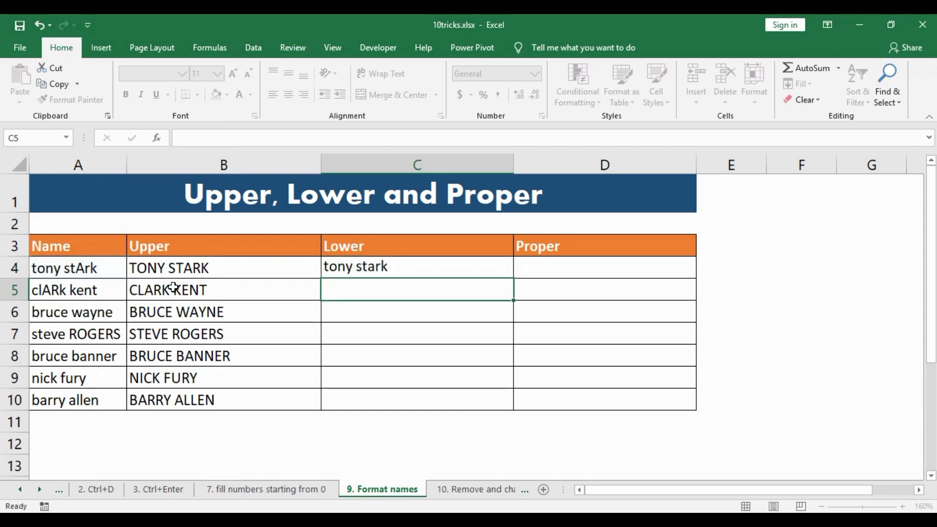
pyautogui.click(405, 265)
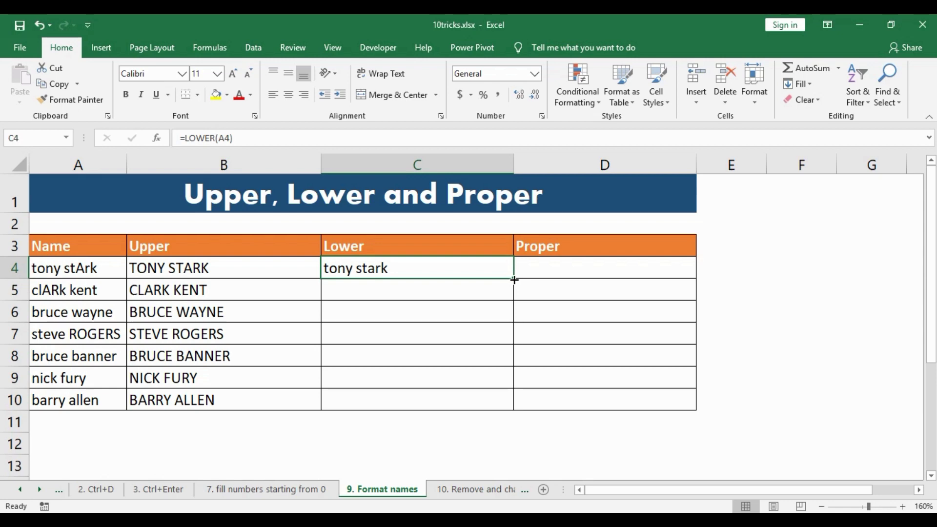
pyautogui.moveTo(514, 280); pyautogui.dragTo(512, 405)
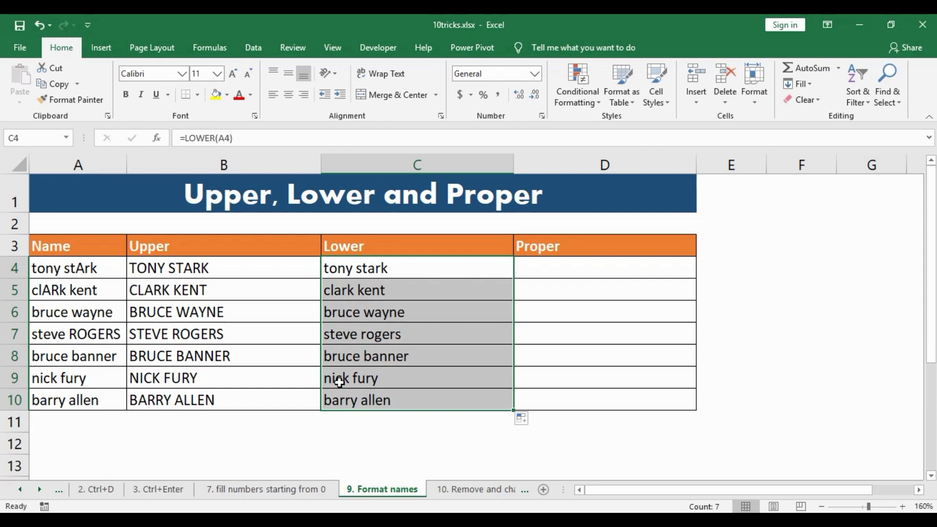
# - Enter =PROPER(A4) in D4 under the Proper header and fill the formula down to D10
pyautogui.click(578, 269)
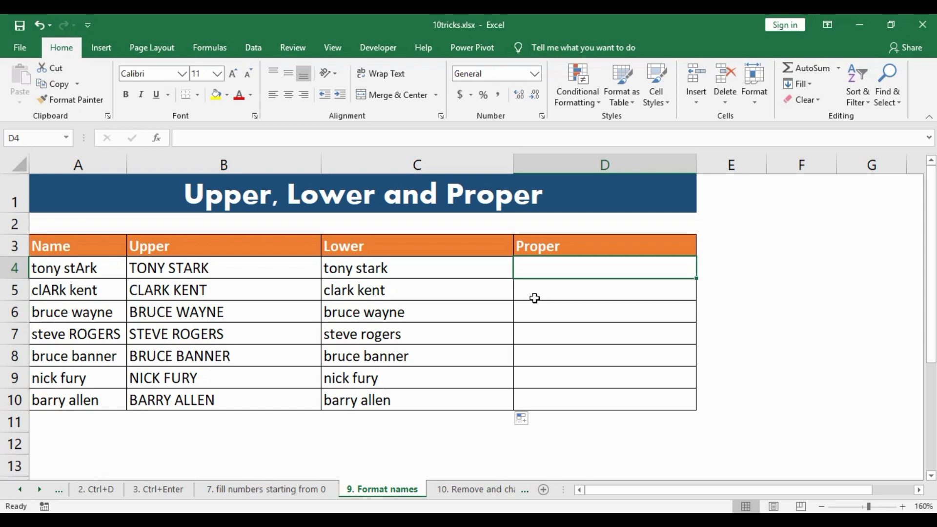
pyautogui.write('=')
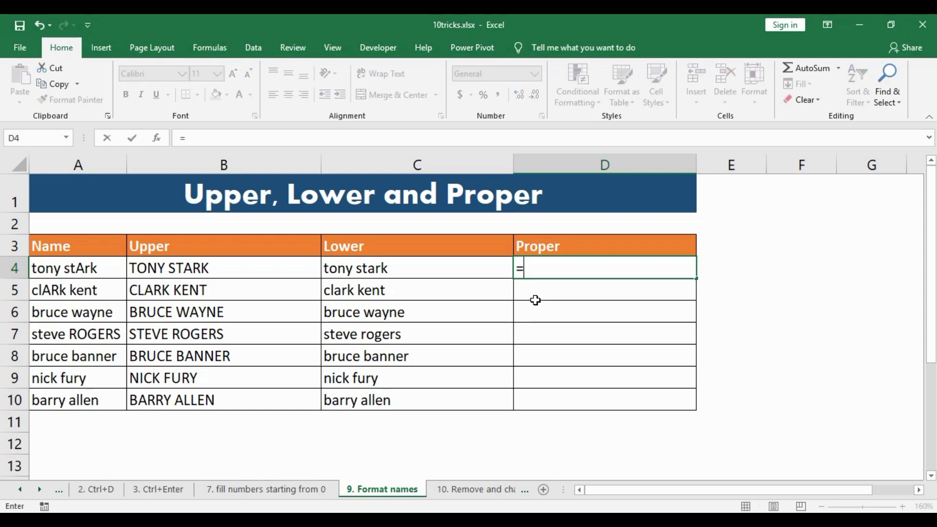
pyautogui.write('pro')
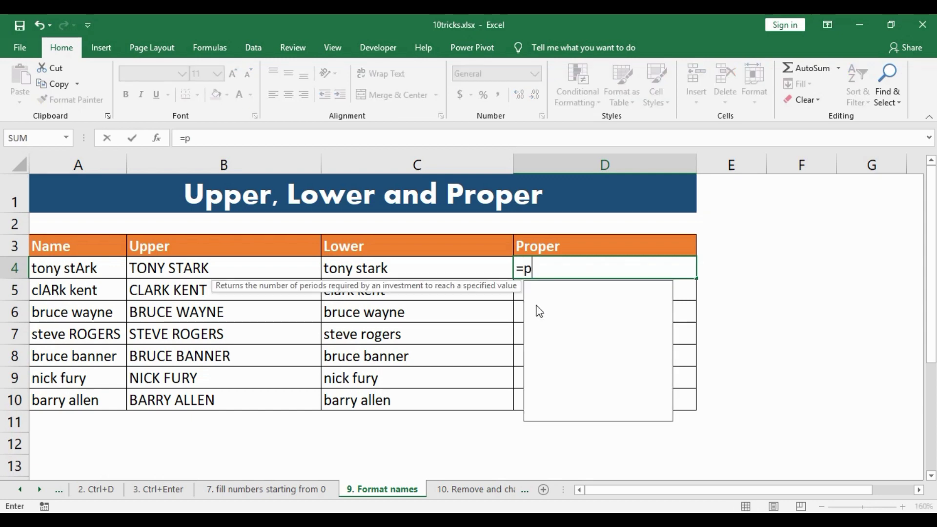
pyautogui.press('BackSpace')
pyautogui.write('oper')
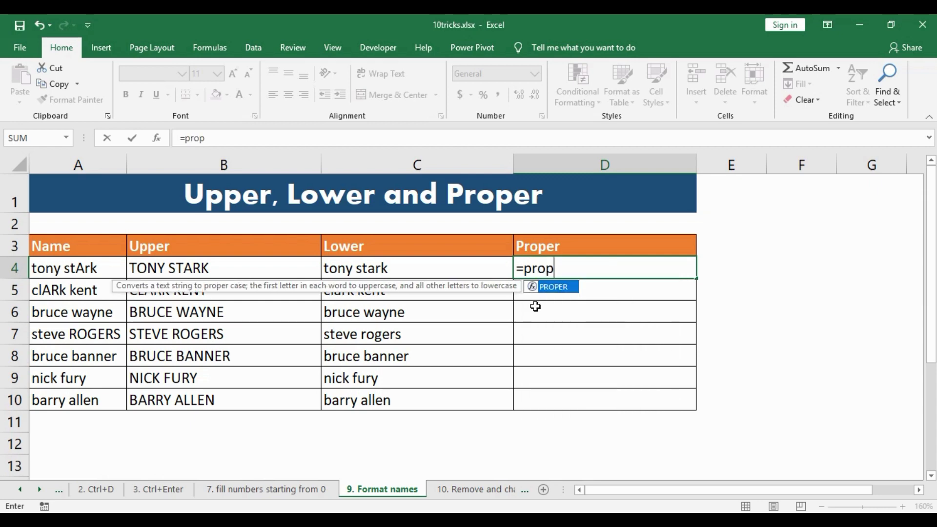
pyautogui.press('Tab')
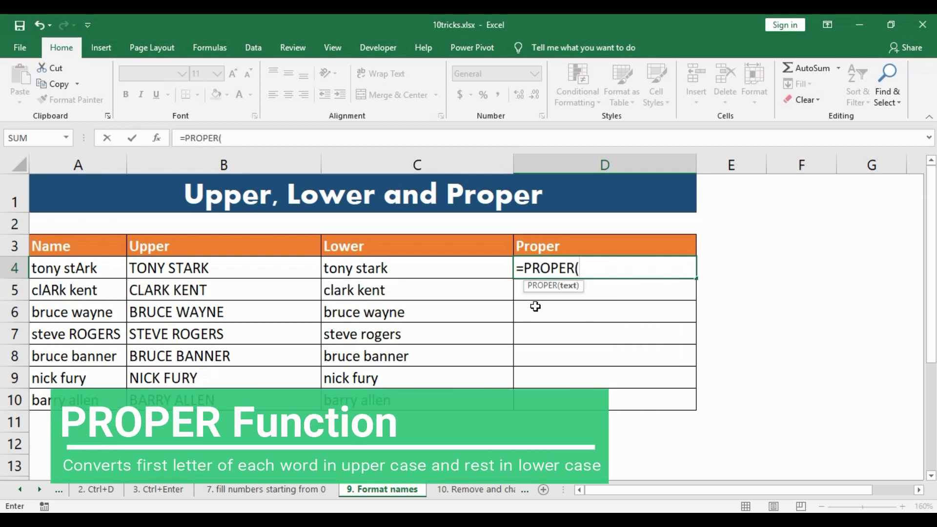
pyautogui.click(90, 269)
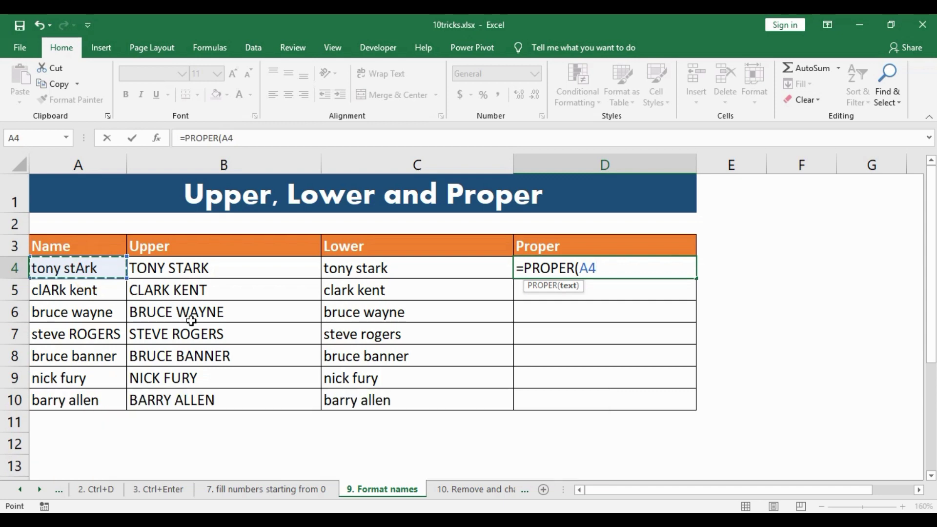
pyautogui.write(')')
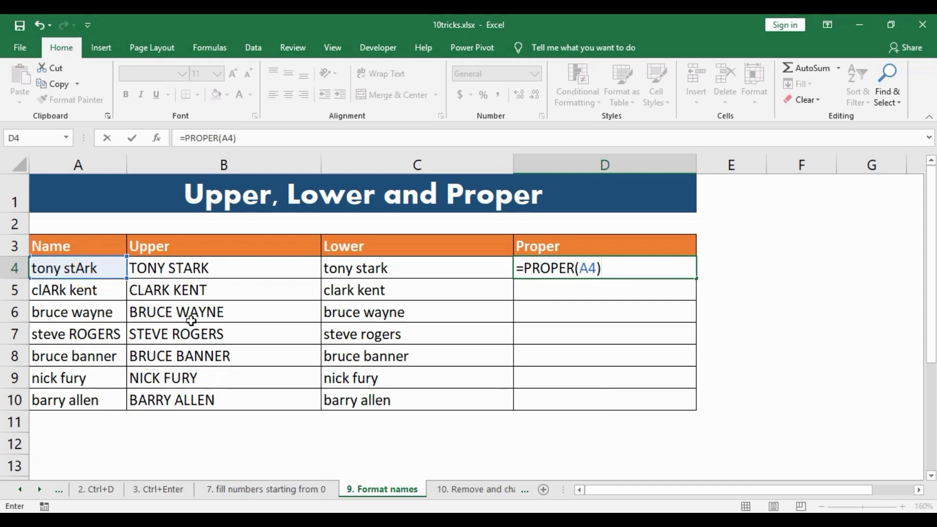
pyautogui.press('Return')
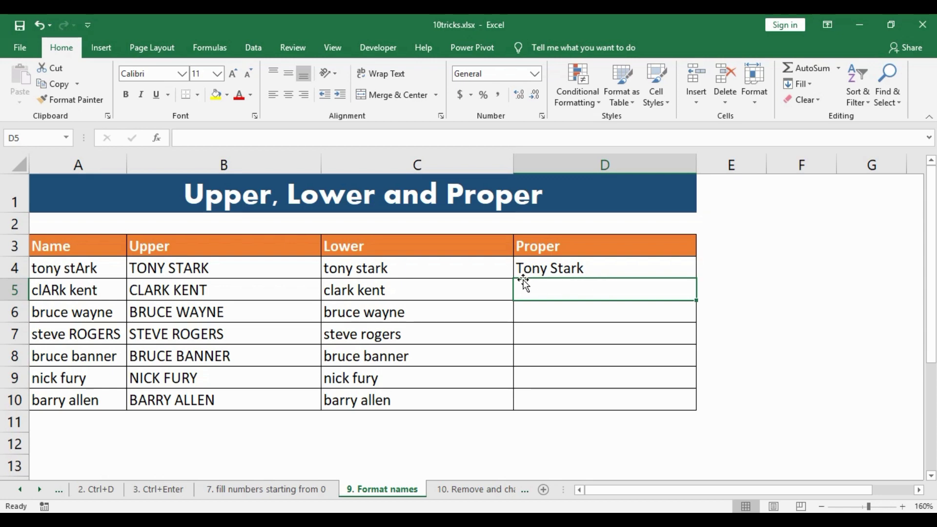
pyautogui.click(560, 268)
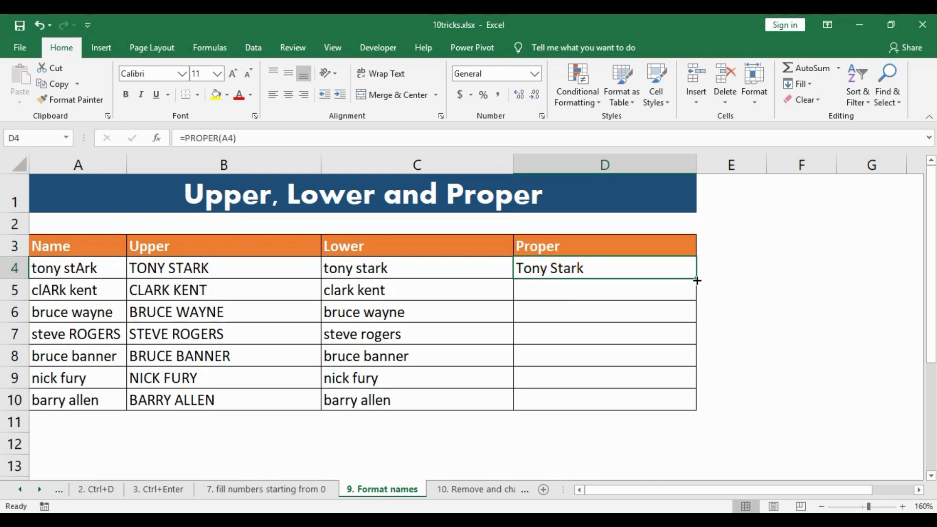
pyautogui.moveTo(696, 280); pyautogui.dragTo(695, 410)
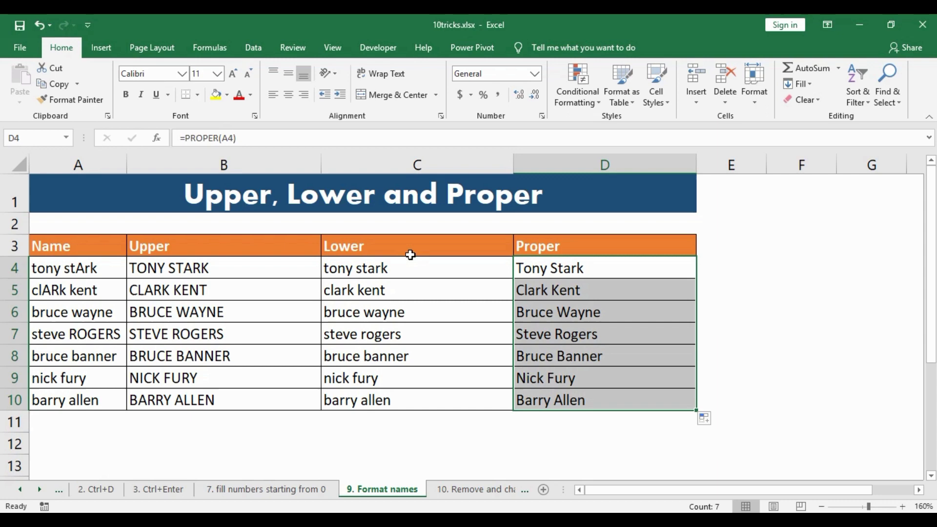
pyautogui.click(100, 223)
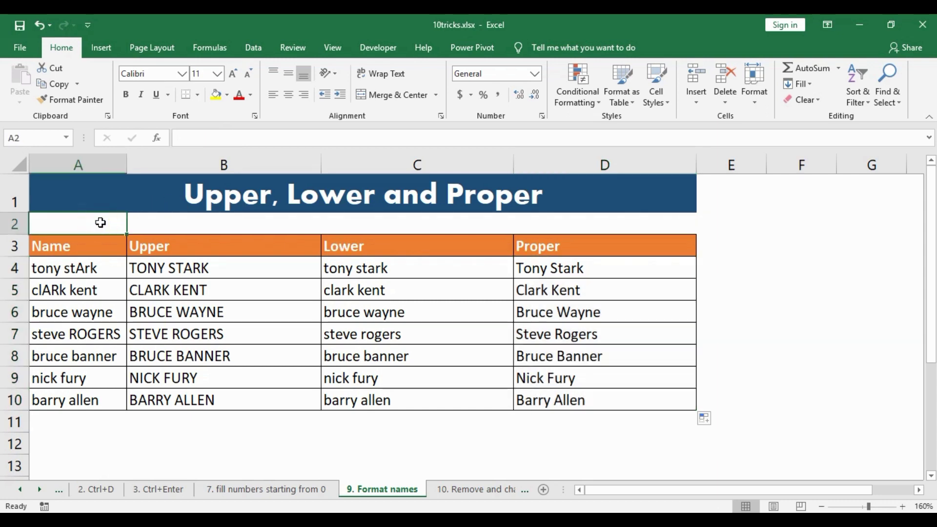
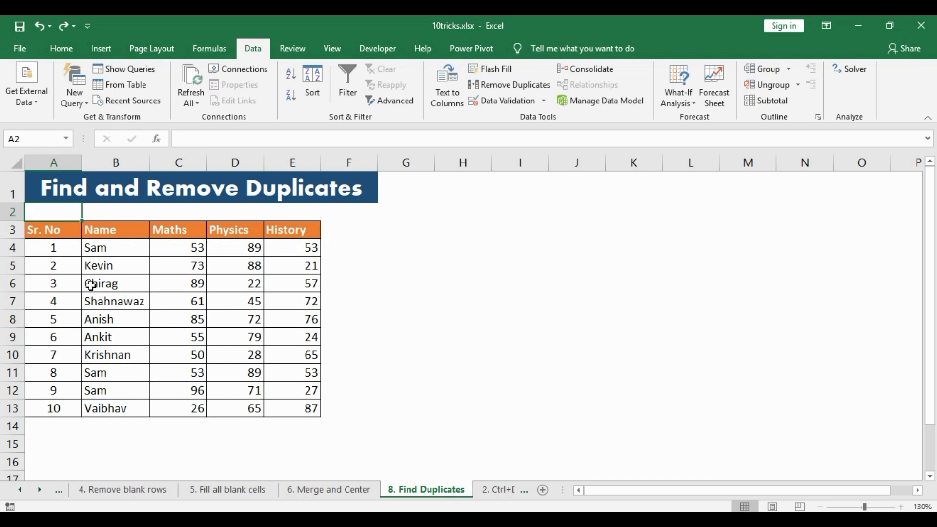
# - Check the repeated names in B4, B11 and B12 on the Find Duplicates sheet, and compare B4:E4 with B11:E11
pyautogui.click(99, 249)
pyautogui.click(96, 372)
pyautogui.click(100, 390)
pyautogui.moveTo(115, 245); pyautogui.dragTo(281, 259)
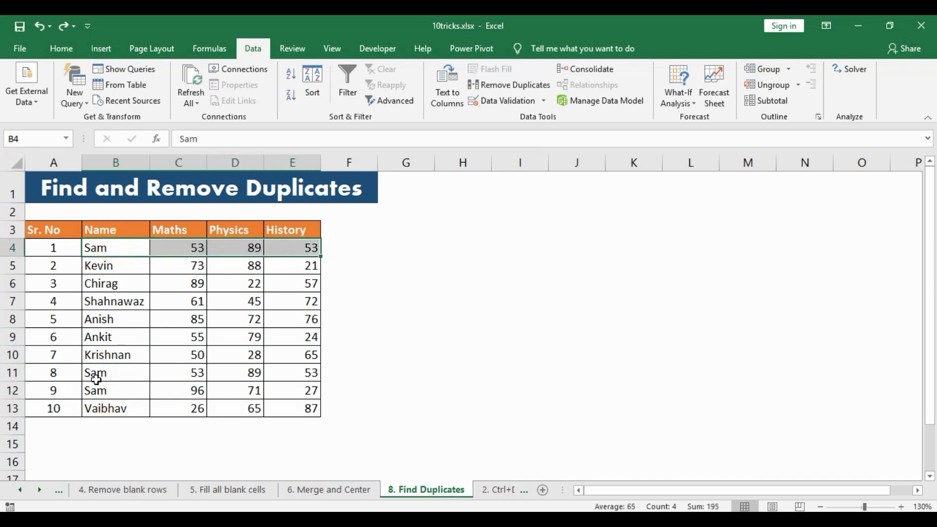
pyautogui.moveTo(96, 372); pyautogui.dragTo(301, 372)
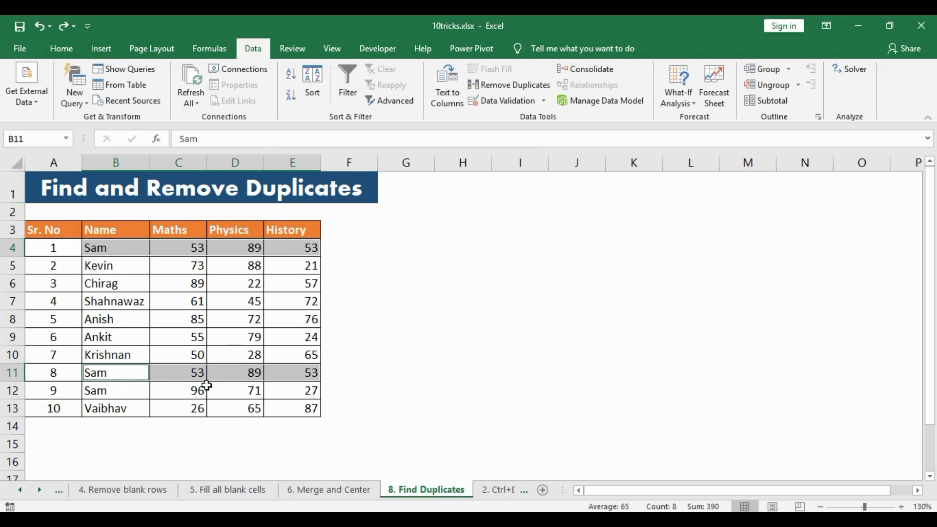
# - Remove duplicates from A3:E13 with My data has headers enabled, comparing the Name, Maths, Physics and History columns and excluding Sr. No
pyautogui.click(47, 230)
pyautogui.moveTo(47, 231); pyautogui.dragTo(284, 405)
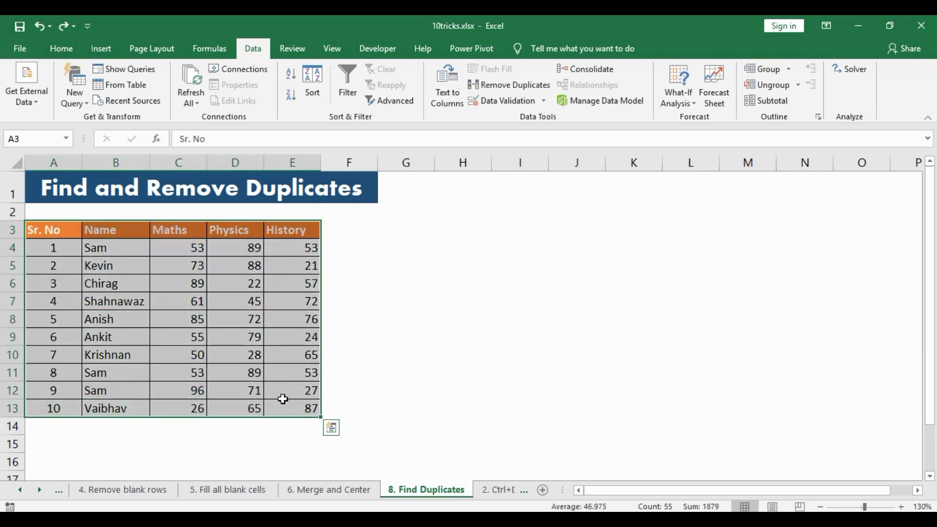
pyautogui.click(59, 47)
pyautogui.click(260, 46)
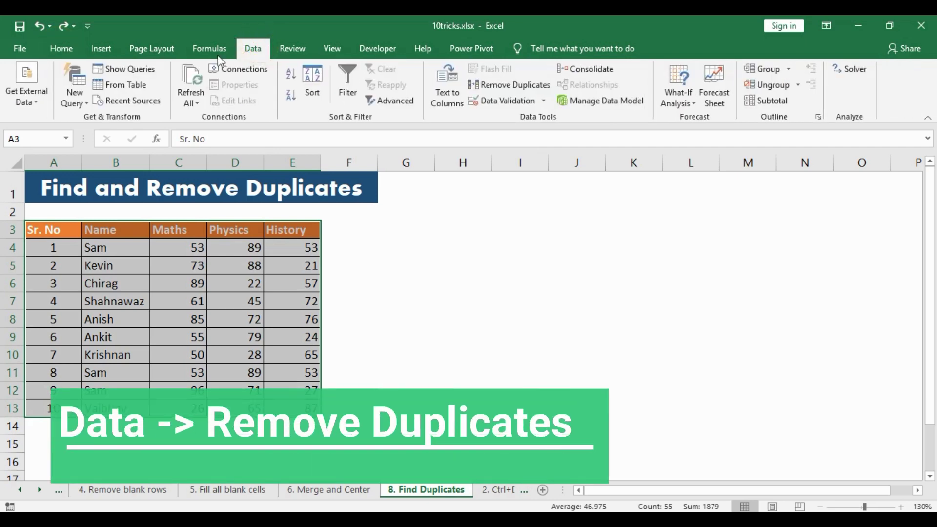
pyautogui.click(518, 88)
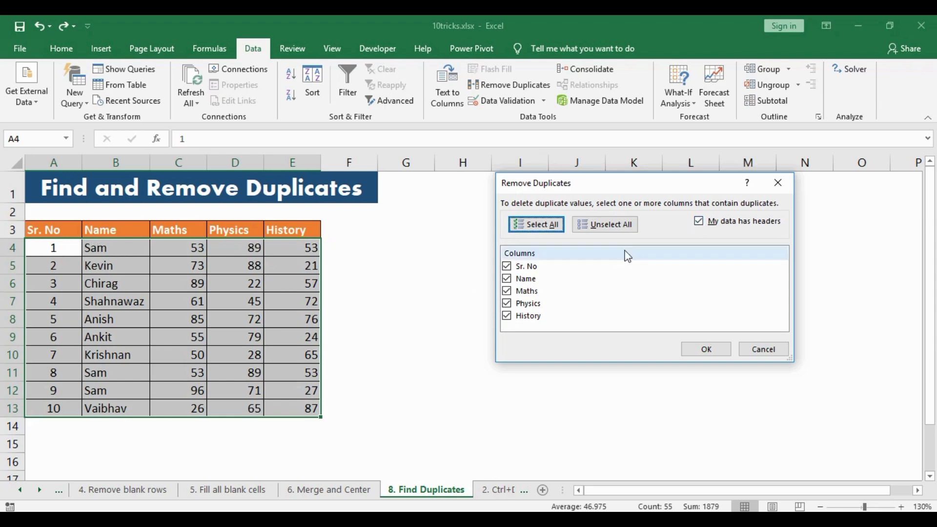
pyautogui.click(700, 221)
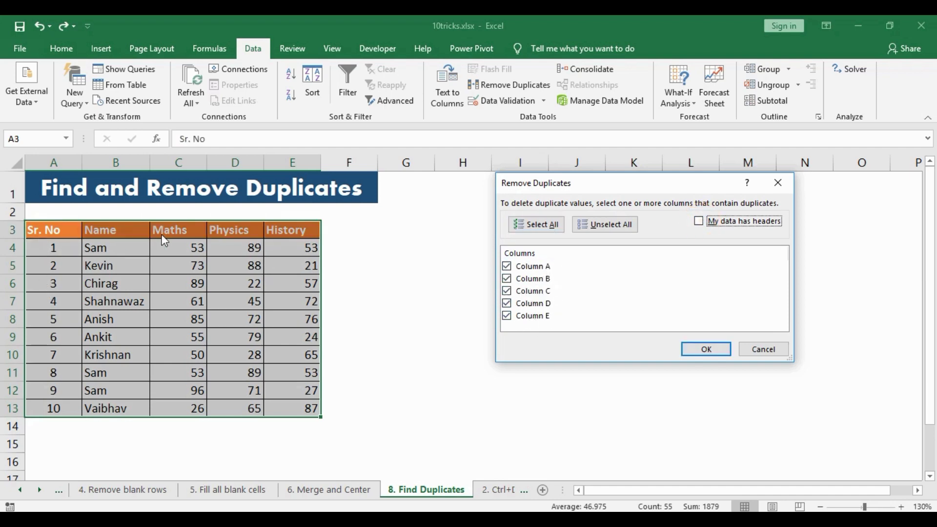
pyautogui.click(700, 224)
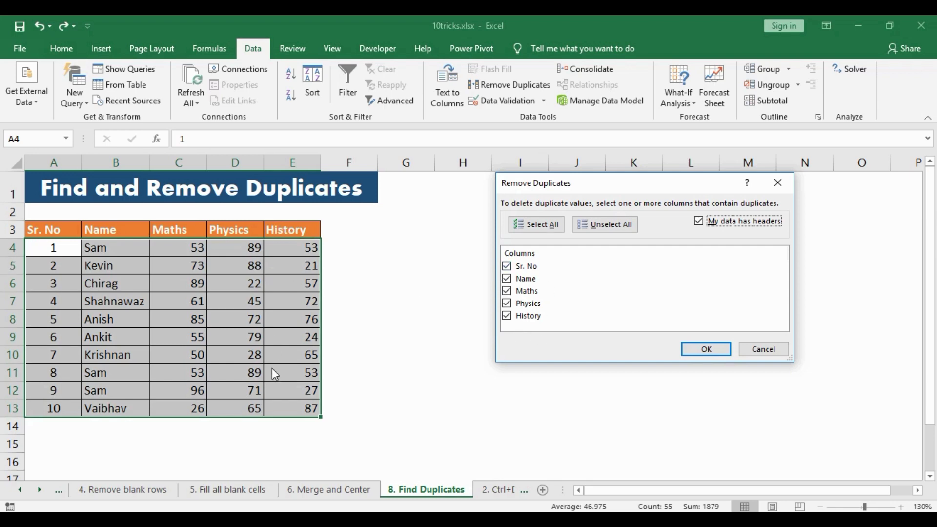
pyautogui.click(507, 266)
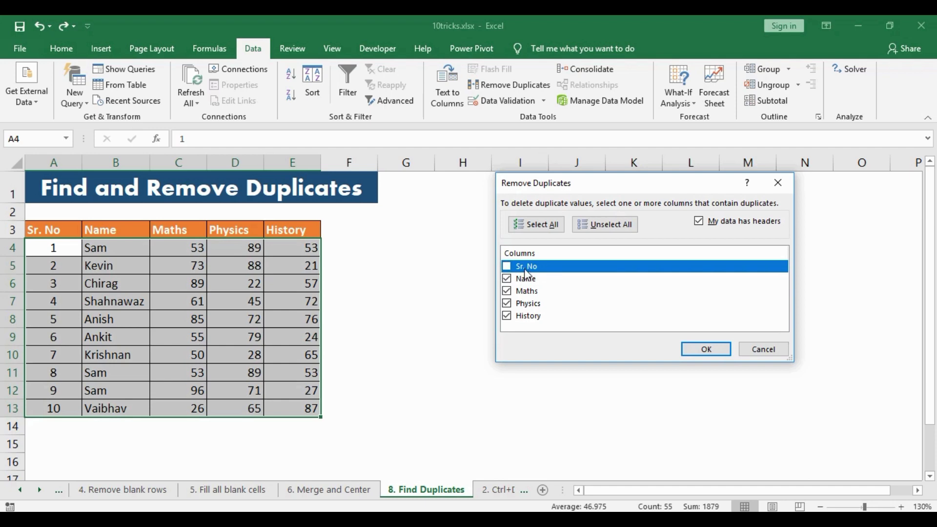
pyautogui.click(718, 351)
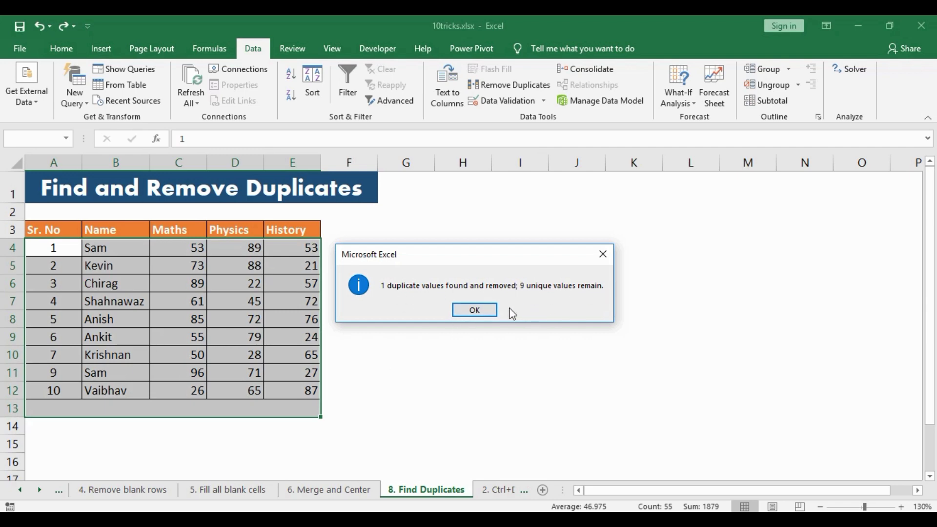
pyautogui.click(468, 309)
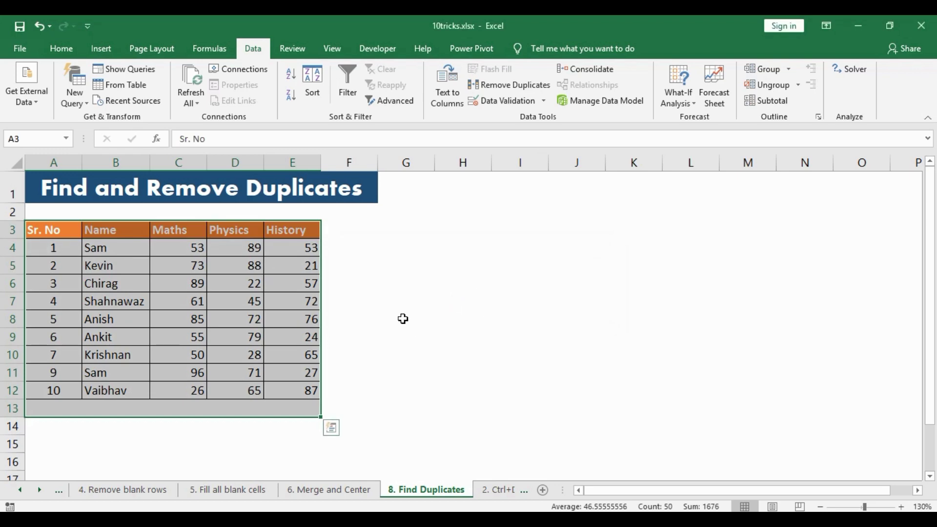
# - Undo the last duplicate removal and deselect the table
pyautogui.click(403, 319)
pyautogui.hotkey('ctrl', 'z')
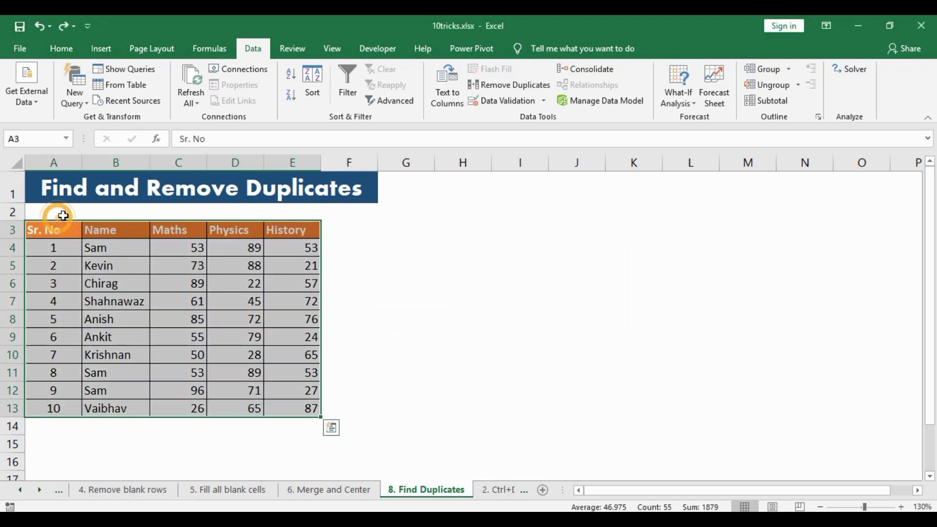
pyautogui.click(59, 215)
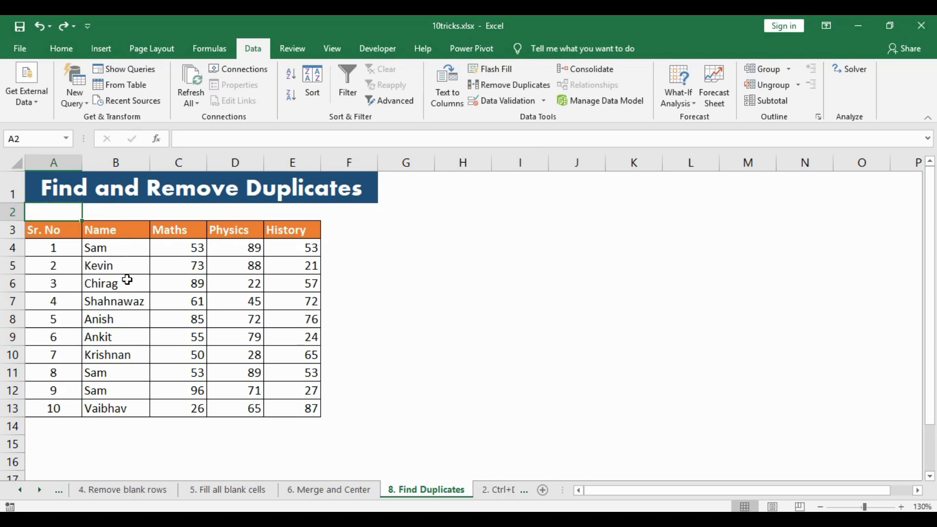
# - Remove duplicates from A3:E13 on the Find Duplicates sheet with My data has headers enabled, comparing only the Name column
pyautogui.click(110, 248)
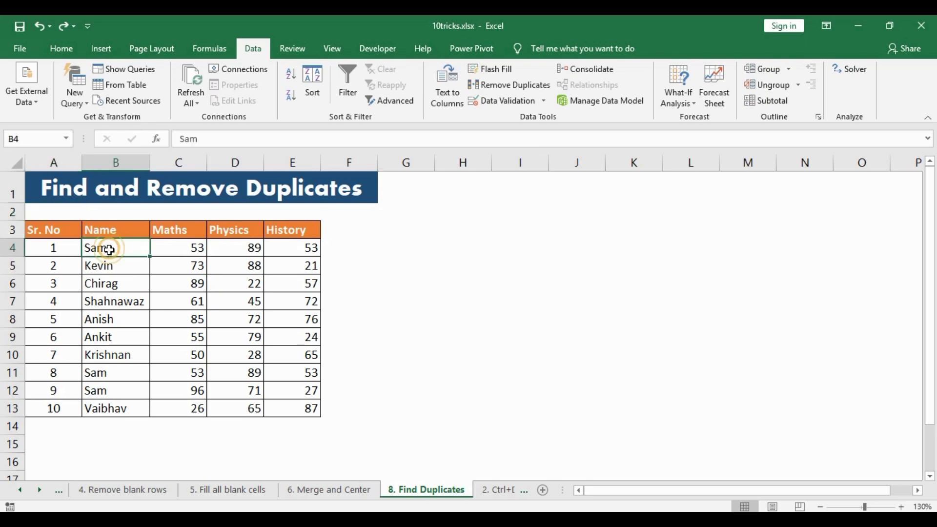
pyautogui.click(116, 373)
pyautogui.click(116, 390)
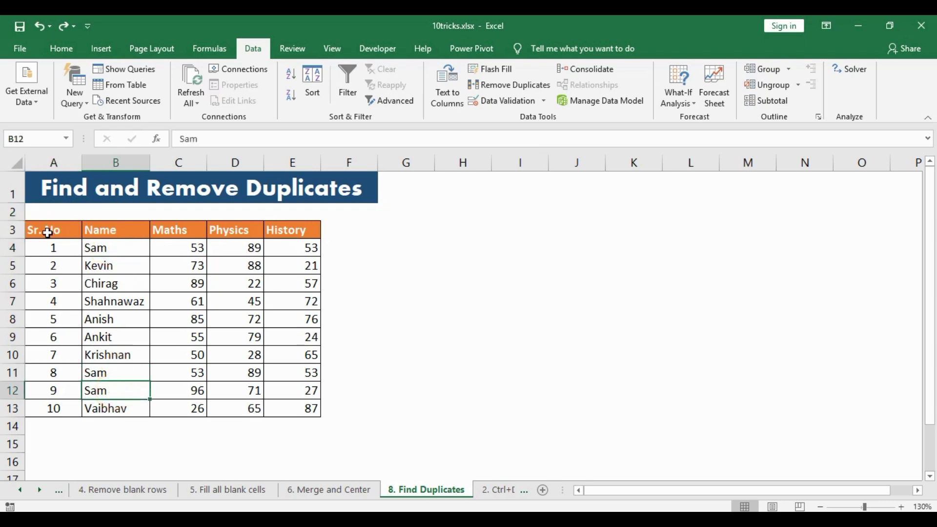
pyautogui.moveTo(39, 232); pyautogui.dragTo(293, 402)
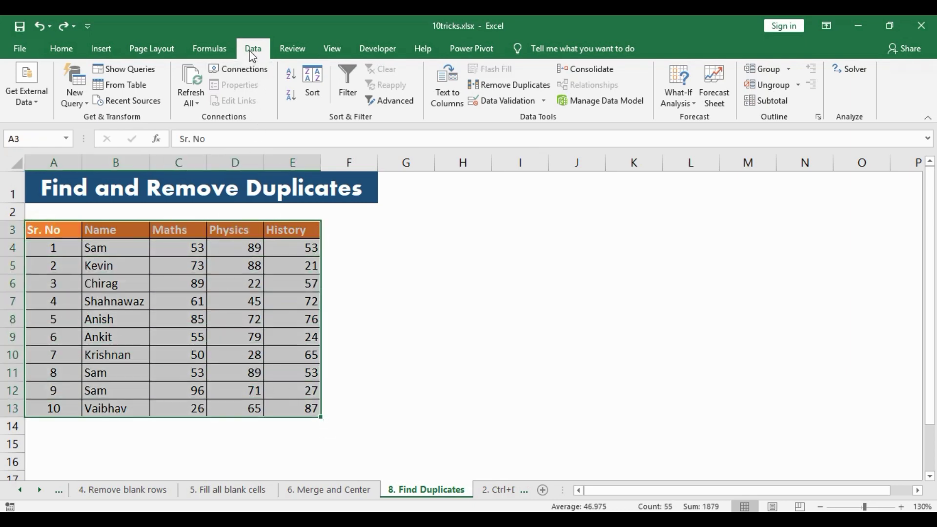
pyautogui.click(503, 83)
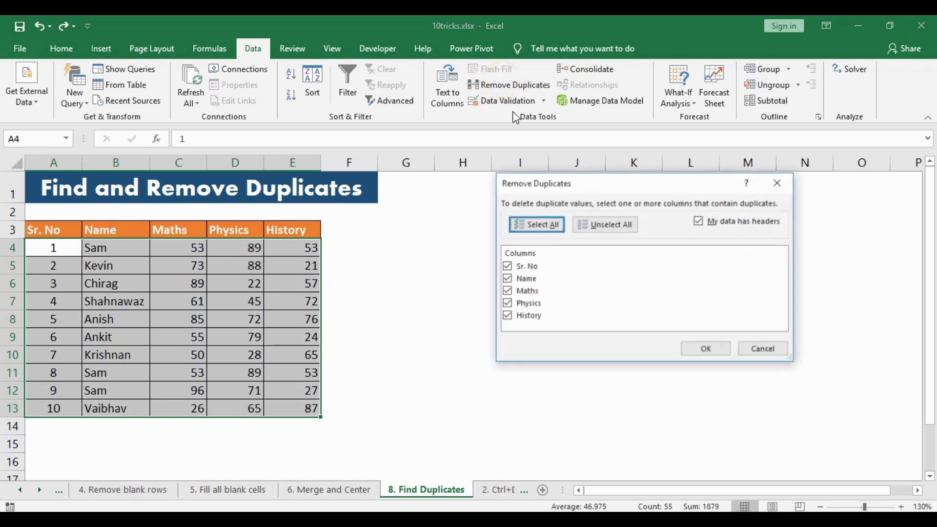
pyautogui.click(602, 225)
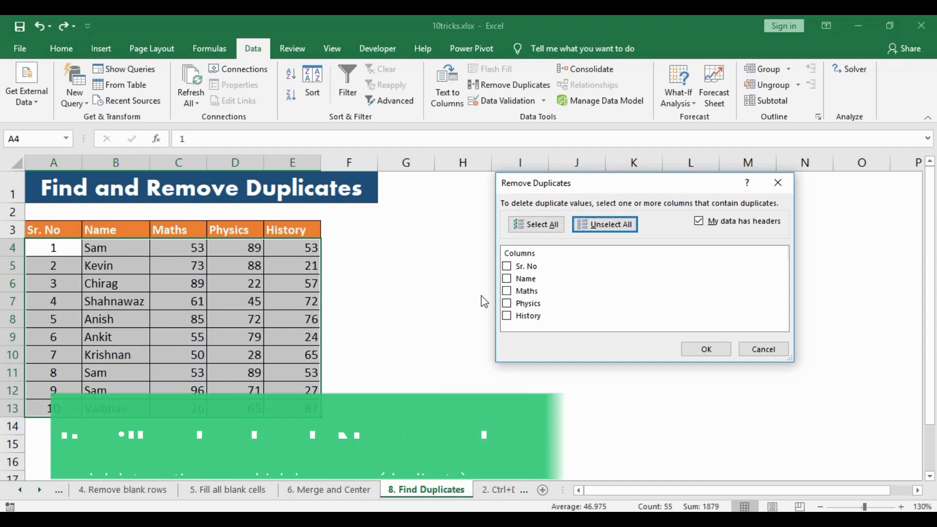
pyautogui.click(506, 279)
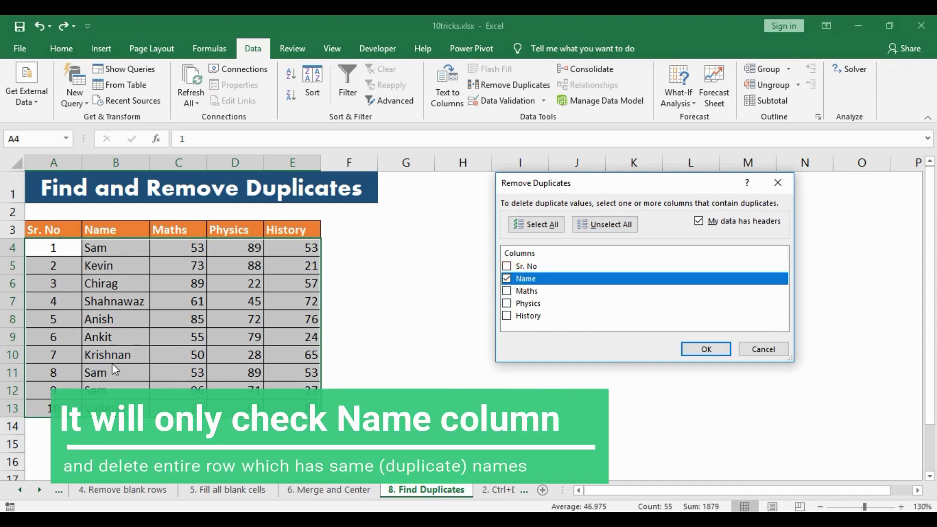
pyautogui.click(707, 349)
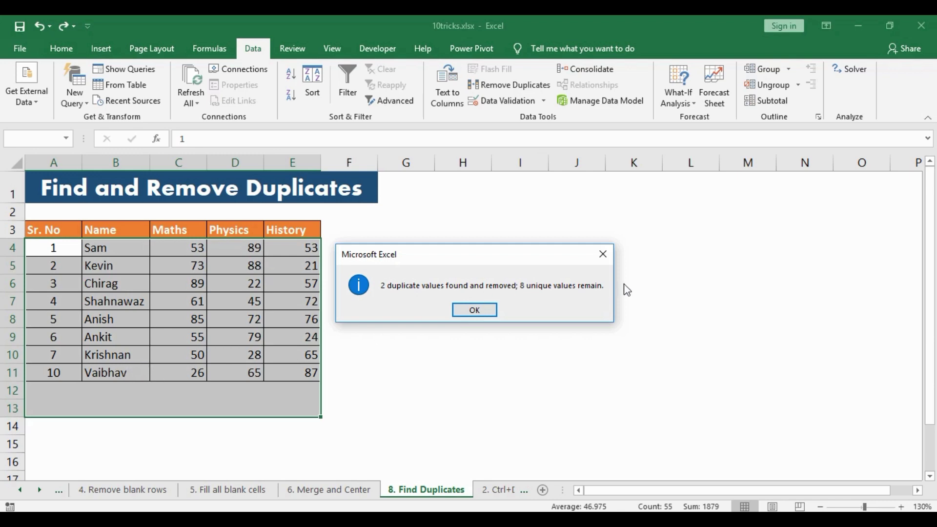
pyautogui.click(490, 310)
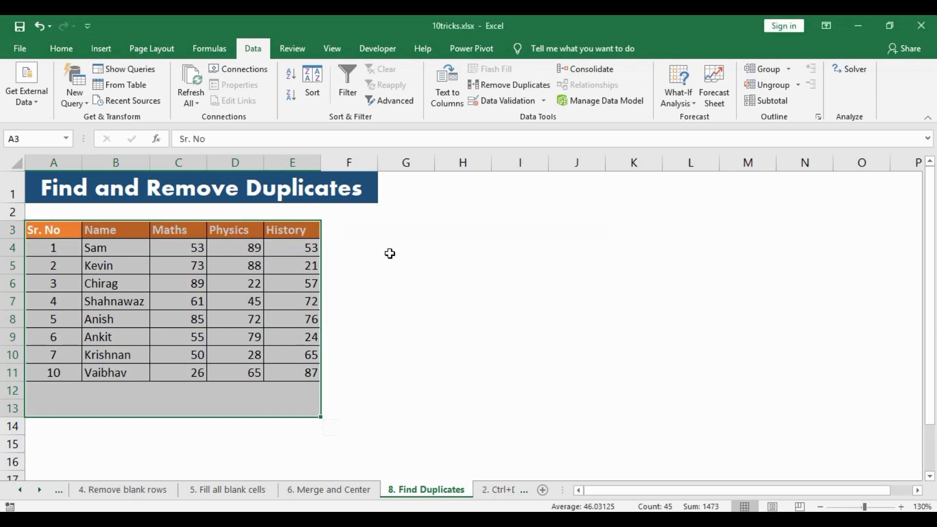
# - Undo the Name-only duplicate removal and deselect the table
pyautogui.hotkey('ctrl', 'z')
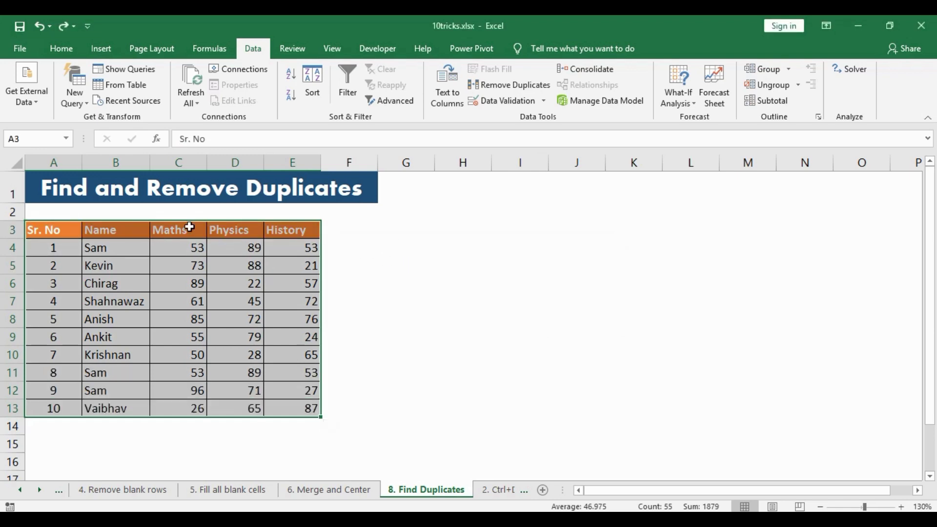
pyautogui.click(32, 211)
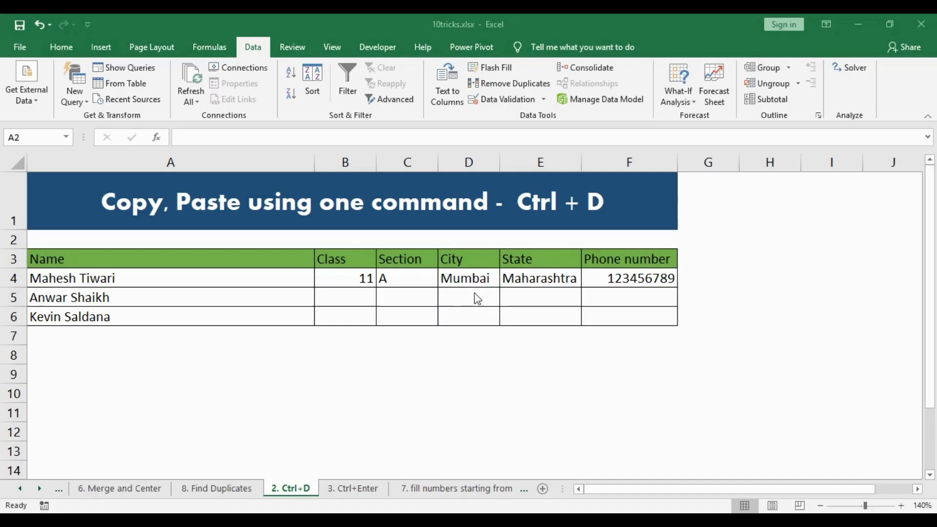
# - On the Ctrl+D sheet, fill the Class, Section, City and State values from row 4 down into B5:E5
pyautogui.click(155, 239)
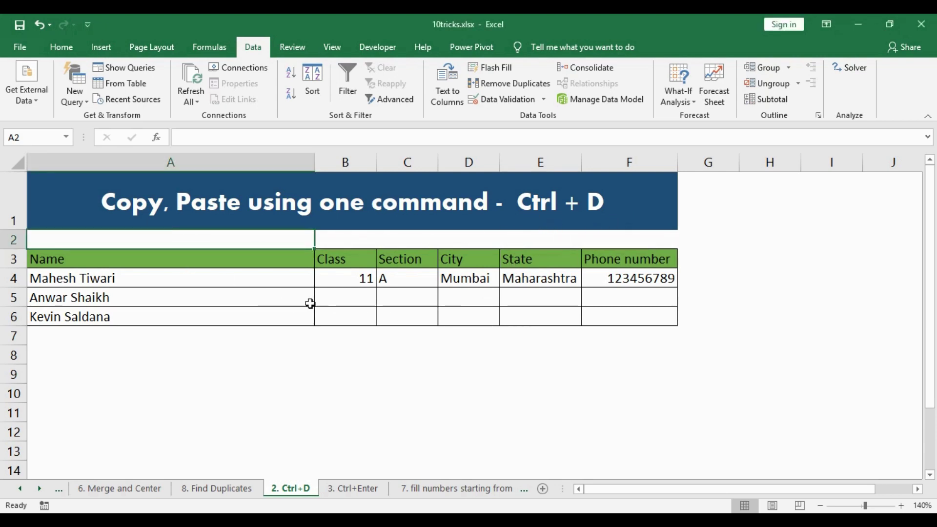
pyautogui.moveTo(338, 300); pyautogui.dragTo(519, 303)
pyautogui.click(336, 281)
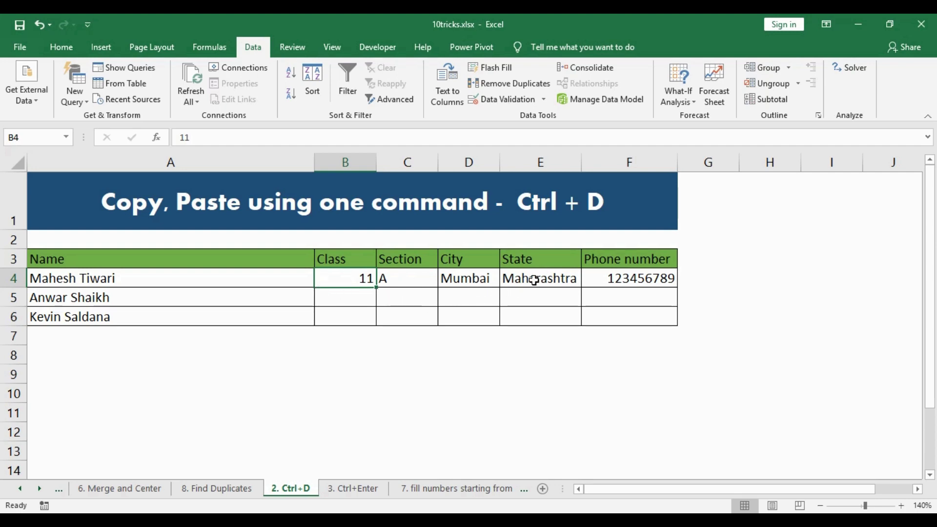
pyautogui.click(340, 300)
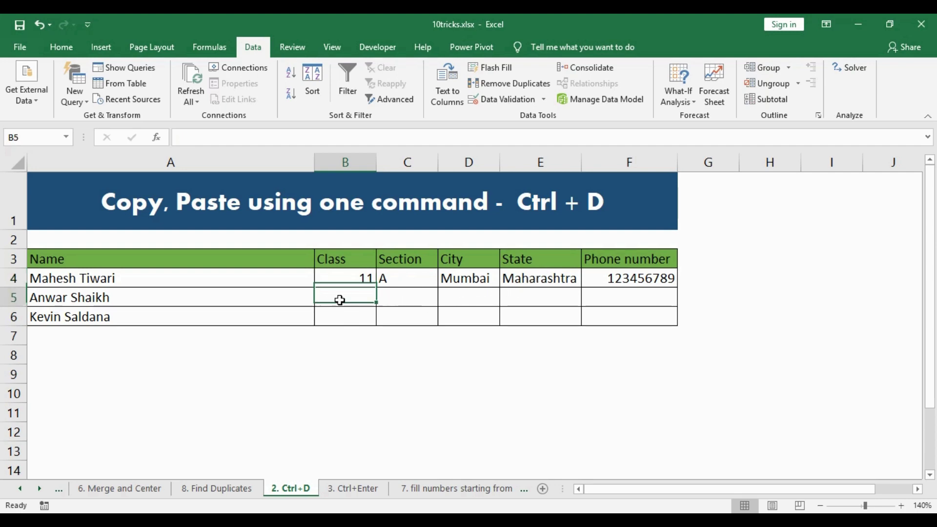
pyautogui.moveTo(340, 300); pyautogui.dragTo(525, 300)
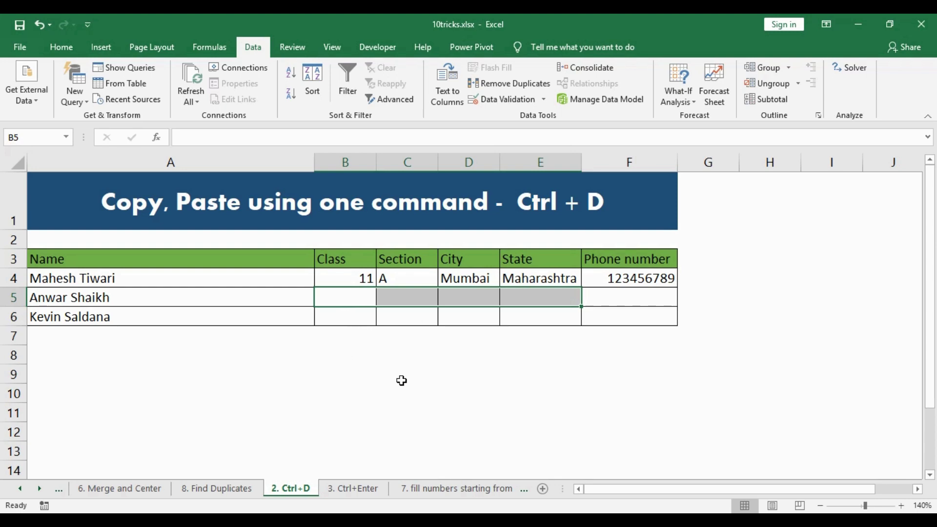
pyautogui.hotkey('ctrl', 'd')
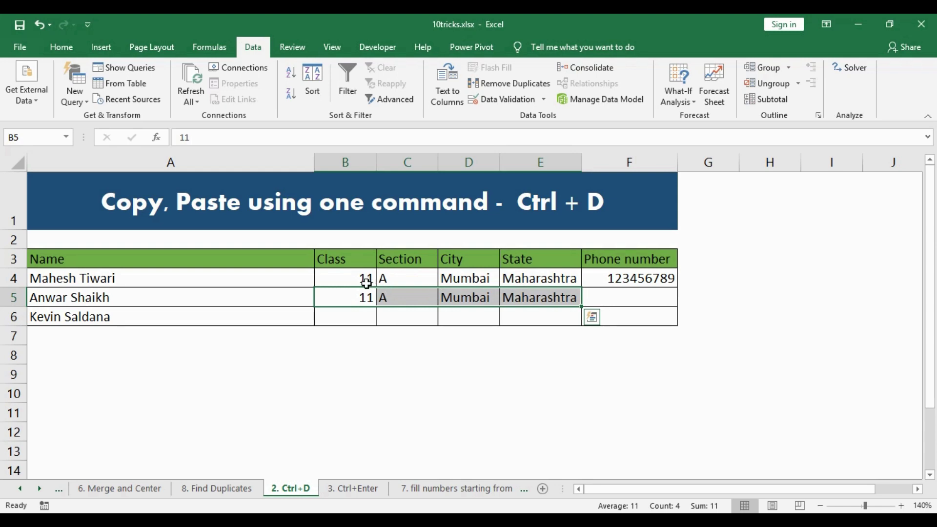
# - Fill the Class and Section values from row 5 down into B6:C6, and the State value into E6
pyautogui.click(347, 317)
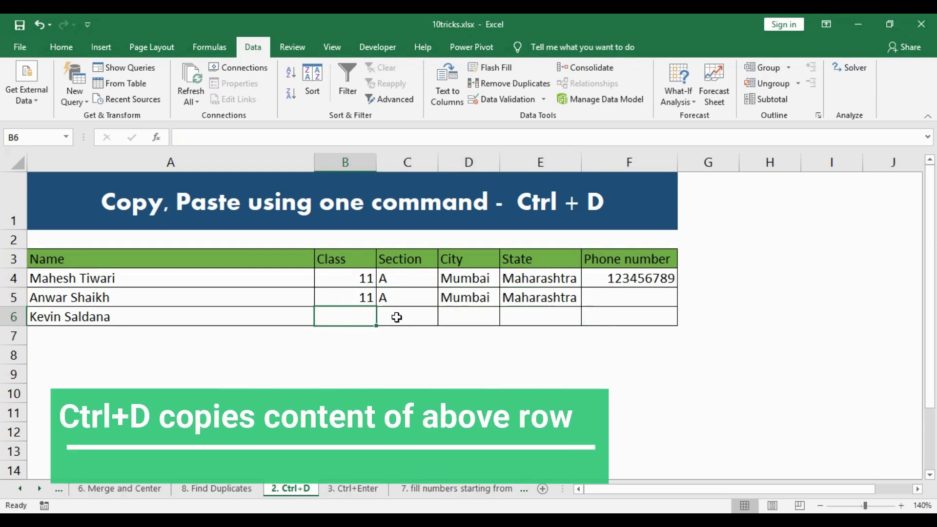
pyautogui.moveTo(346, 318); pyautogui.dragTo(393, 322)
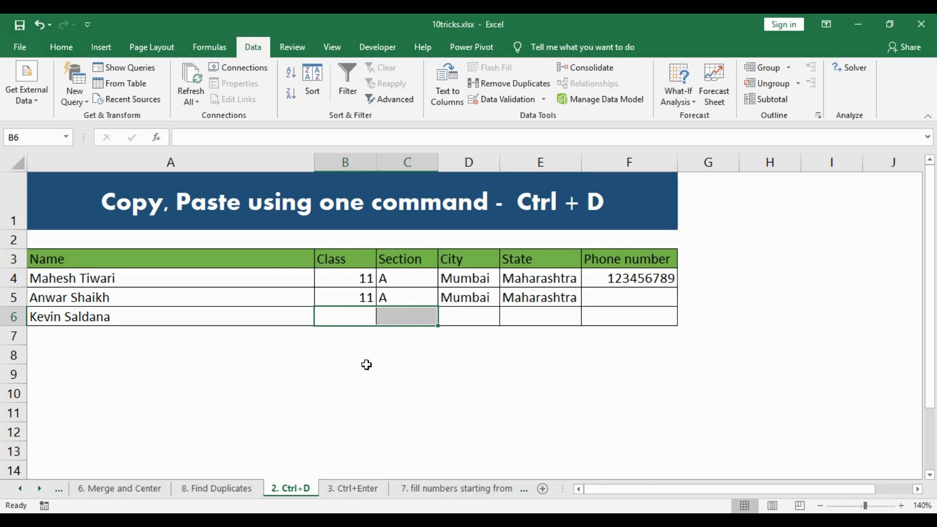
pyautogui.hotkey('ctrl', 'd')
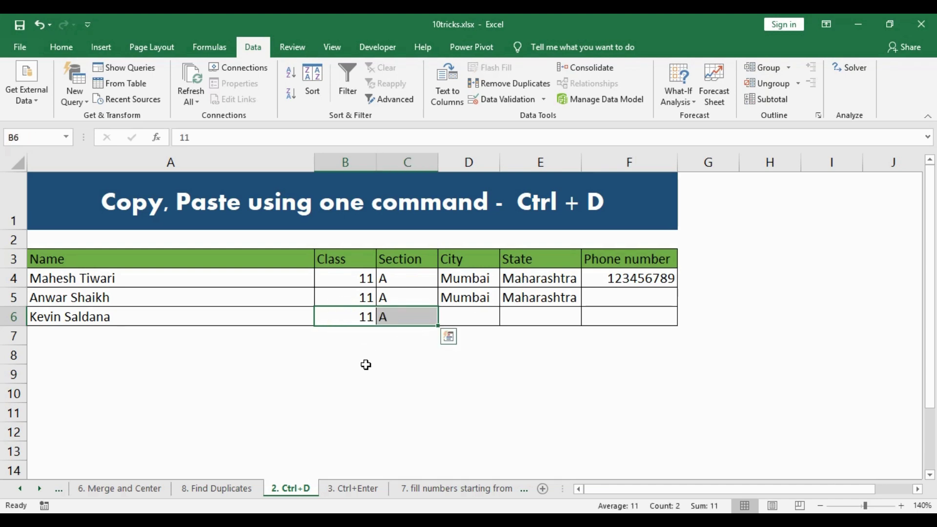
pyautogui.click(533, 317)
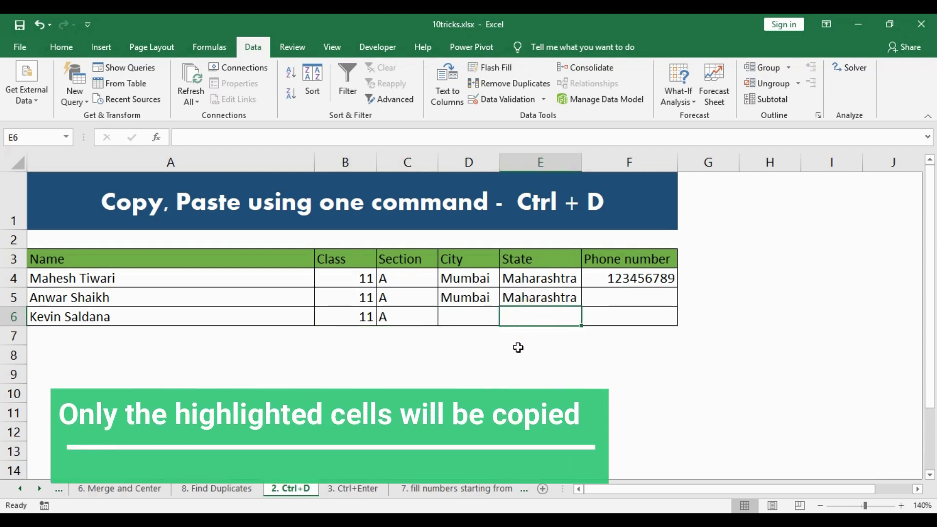
pyautogui.hotkey('ctrl', 'd')
# - Enter Pune as the City in D6
pyautogui.click(463, 318)
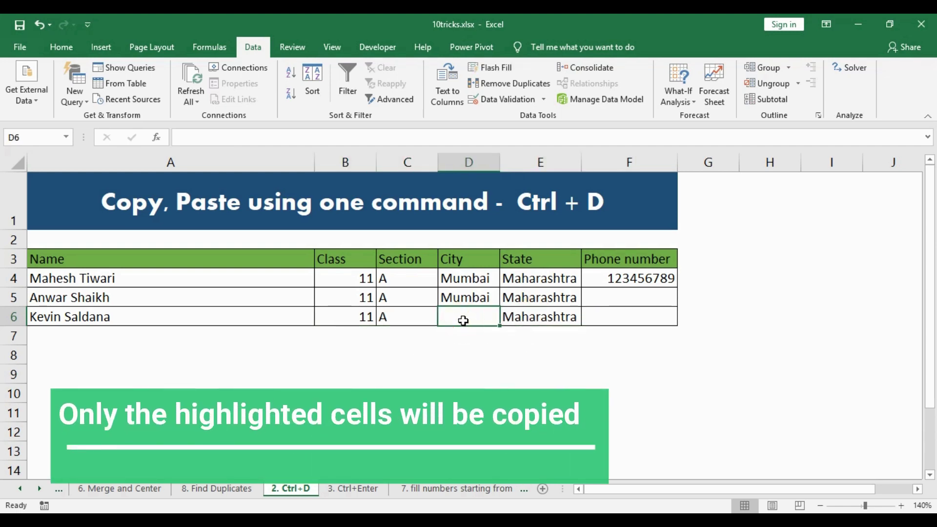
pyautogui.write('Pune')
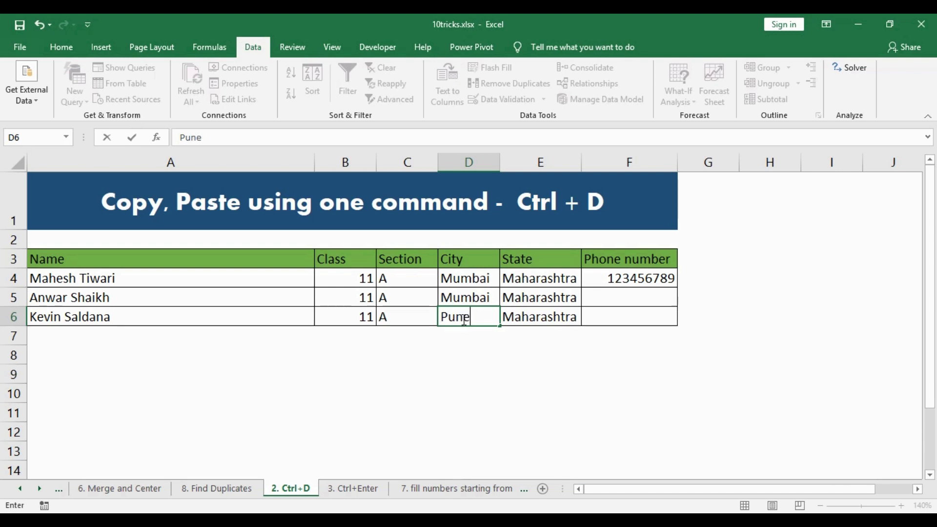
pyautogui.press('Tab')
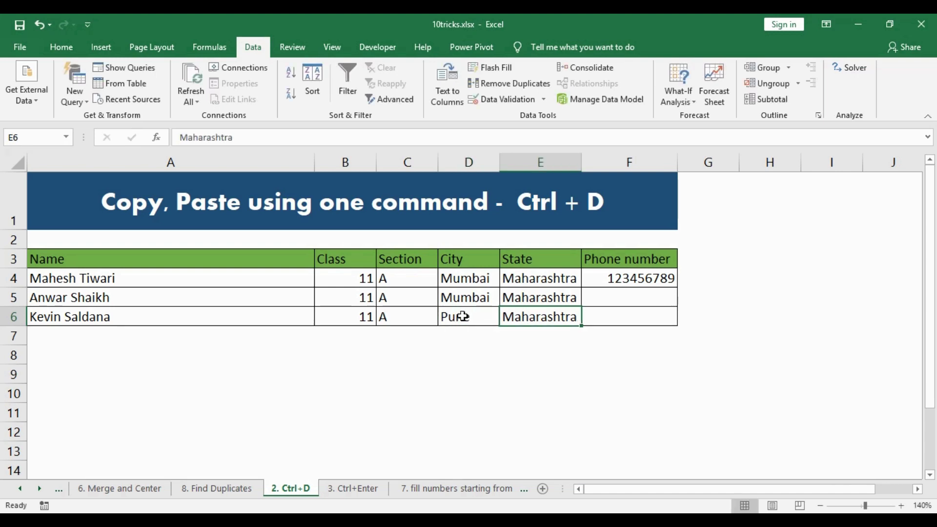
# - Enter a phone number for each of the second and third people in F5 and F6
pyautogui.press('Tab')
pyautogui.press('Up')
pyautogui.press('Up')
pyautogui.press('Down')
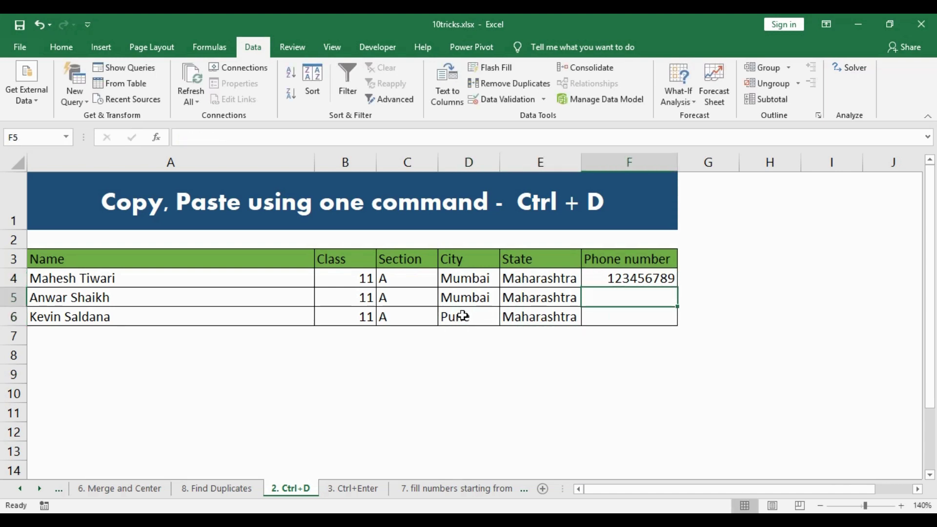
pyautogui.write('233664')
pyautogui.press('Return')
pyautogui.write('1333654')
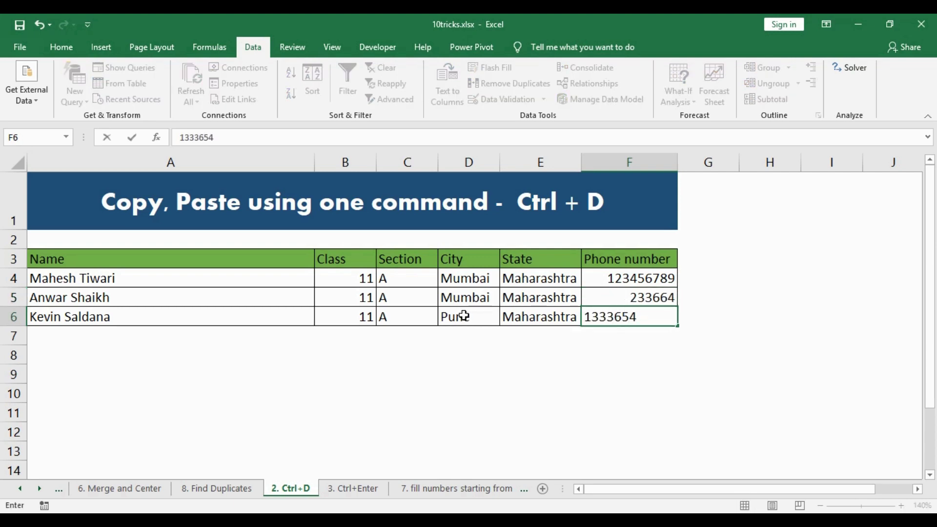
pyautogui.press('Tab')
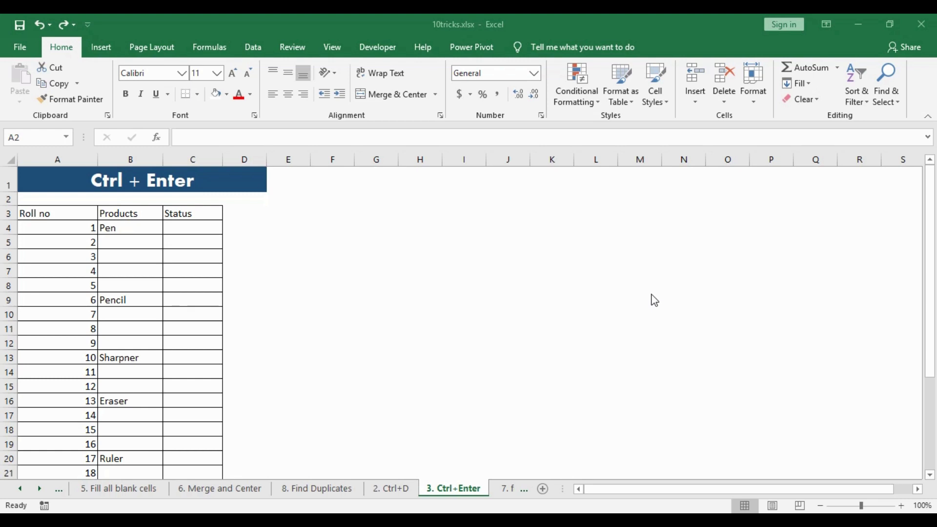
# - Examine the Ctrl+Enter sheet's table down to row 23, checking the blank cells below each product name and the Status column
pyautogui.click(55, 197)
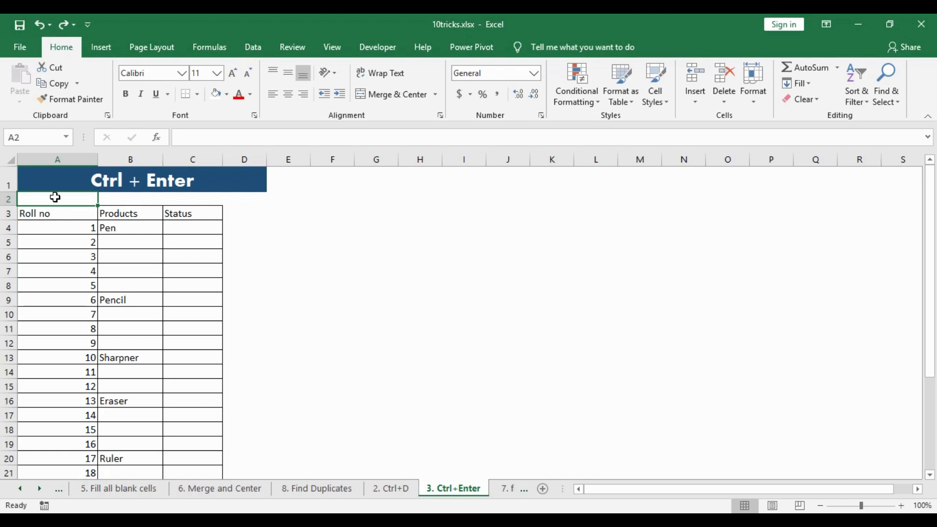
pyautogui.moveTo(134, 228); pyautogui.dragTo(108, 369)
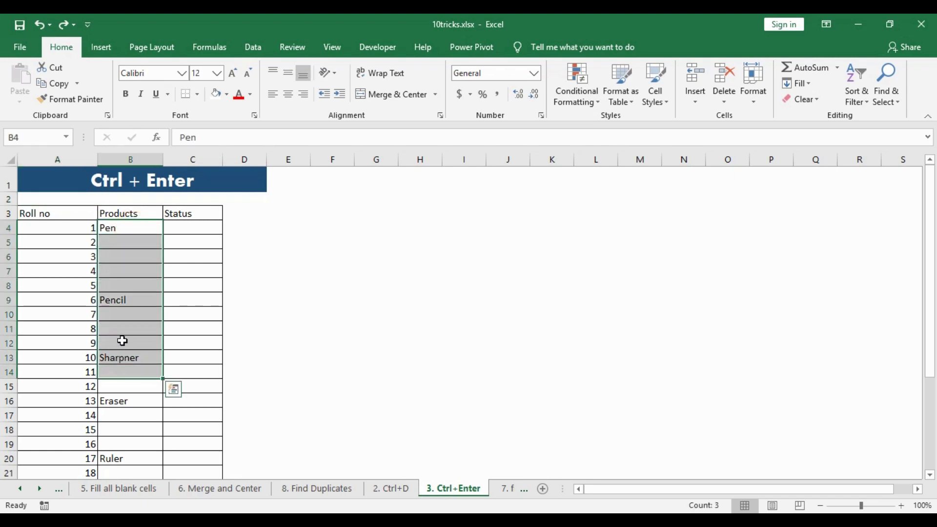
pyautogui.click(194, 229)
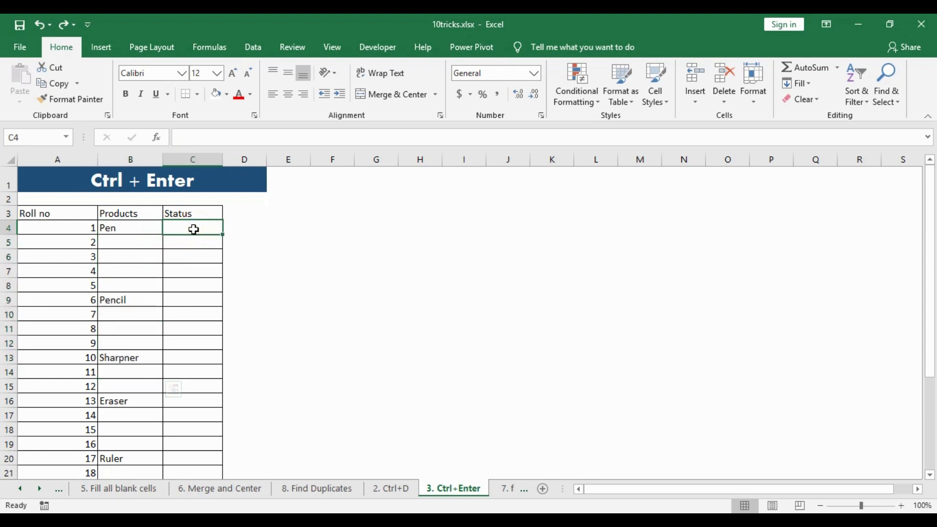
pyautogui.click(30, 199)
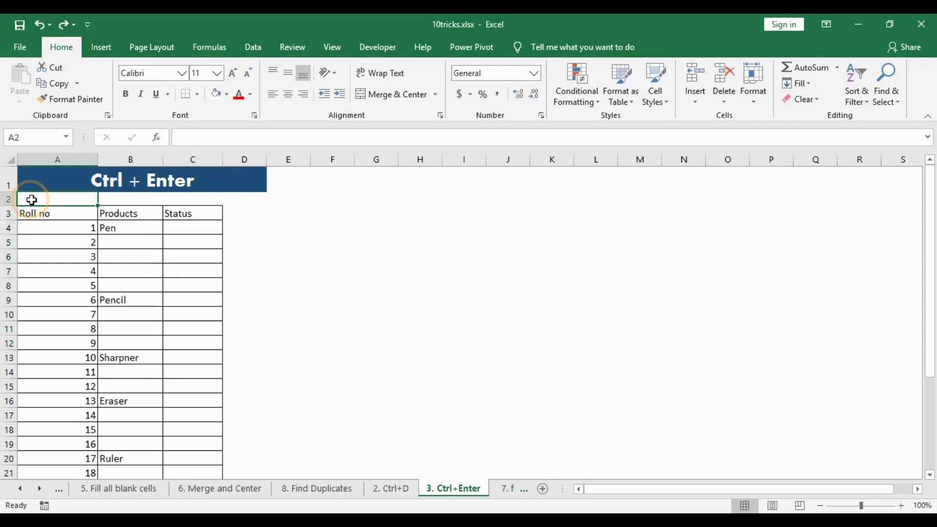
pyautogui.scroll(-1, 41, 231)
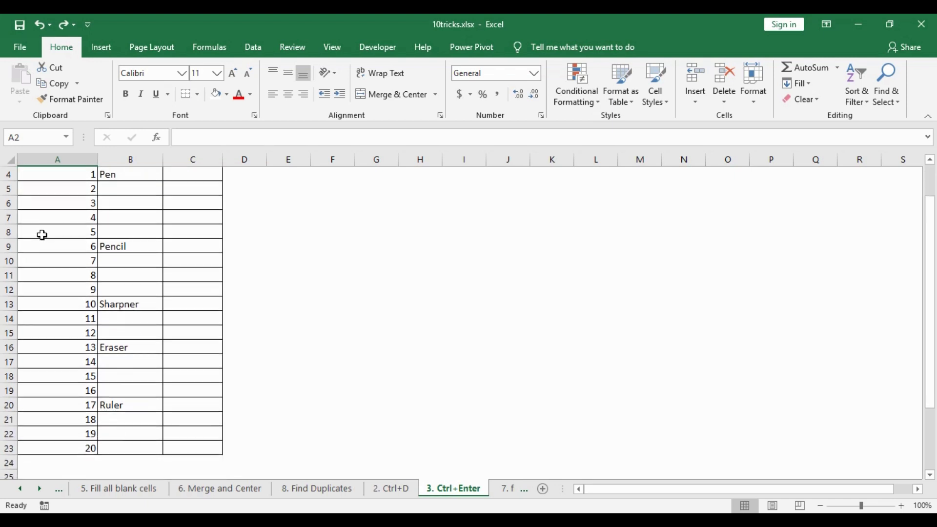
pyautogui.scroll(1, 41, 230)
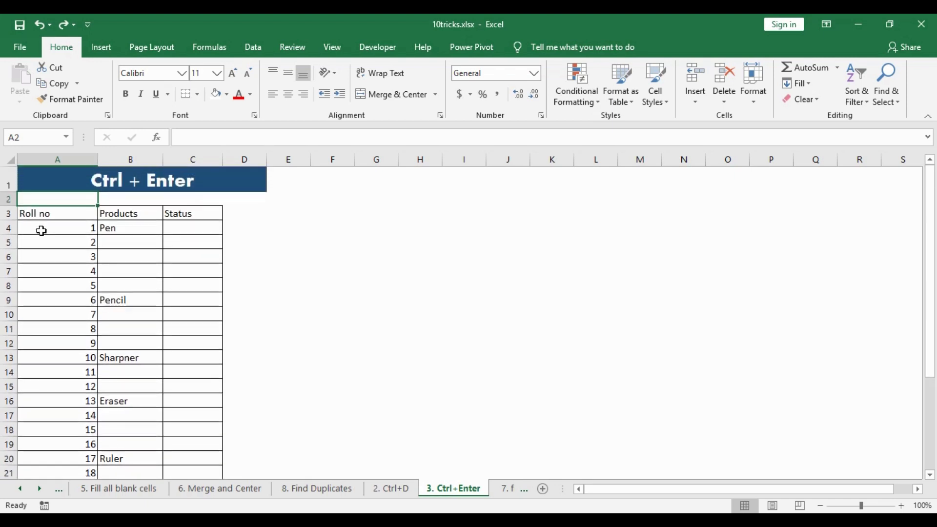
pyautogui.click(128, 230)
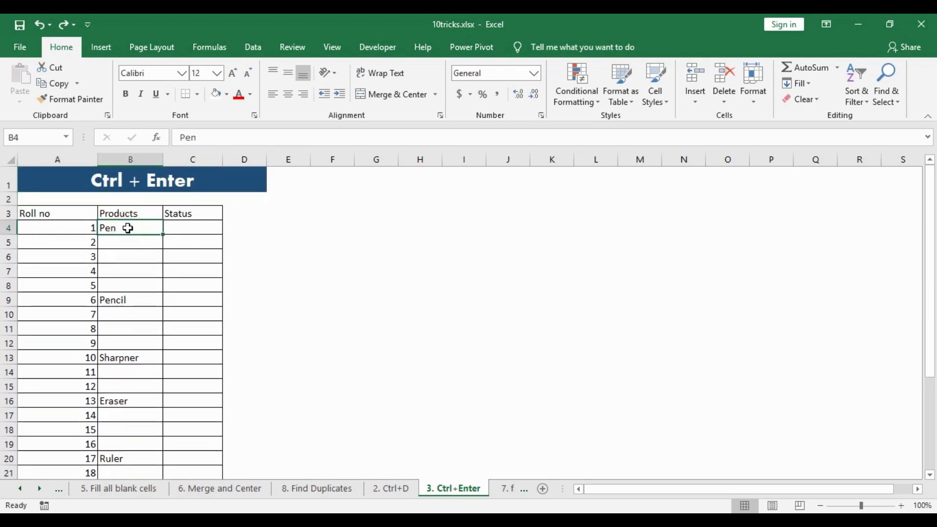
pyautogui.moveTo(128, 228); pyautogui.dragTo(117, 346)
pyautogui.click(123, 301)
pyautogui.scroll(-2, 128, 308)
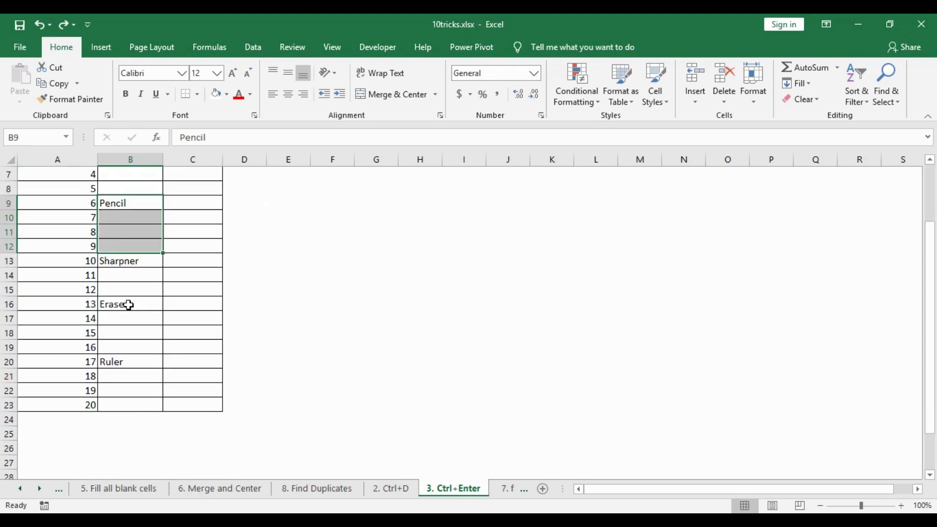
pyautogui.moveTo(130, 265); pyautogui.dragTo(123, 345)
pyautogui.scroll(2, 137, 303)
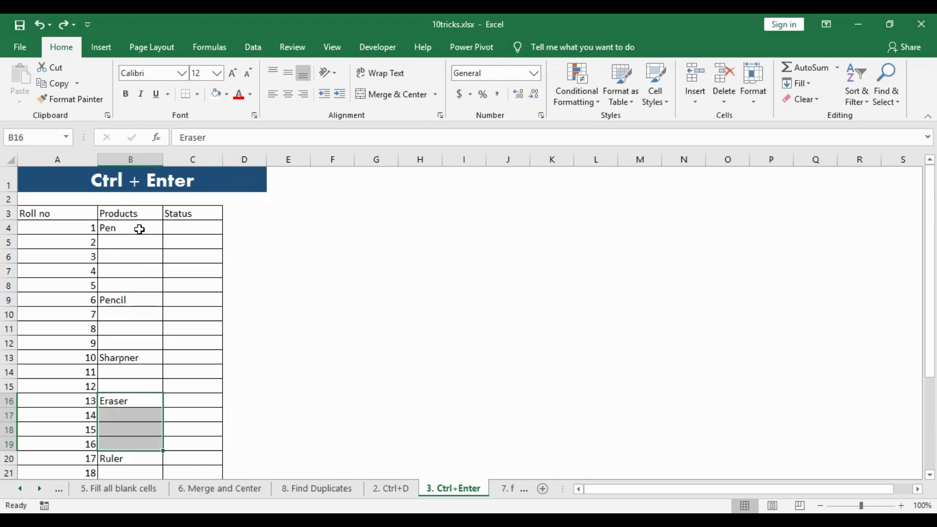
pyautogui.click(131, 229)
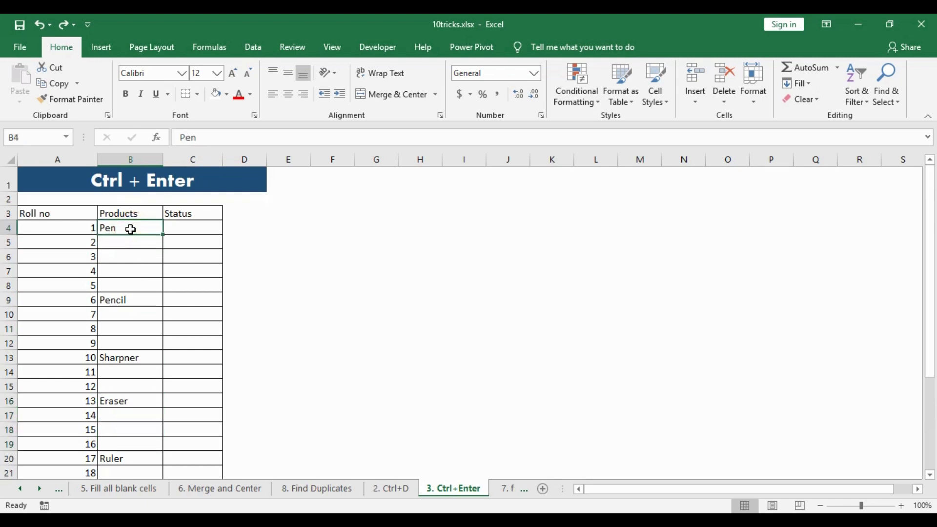
# - Copy Pen from B4 into B5:B8 and Pencil from B9 into B10:B12
pyautogui.hotkey('ctrl', 'c')
pyautogui.moveTo(124, 244); pyautogui.dragTo(125, 282)
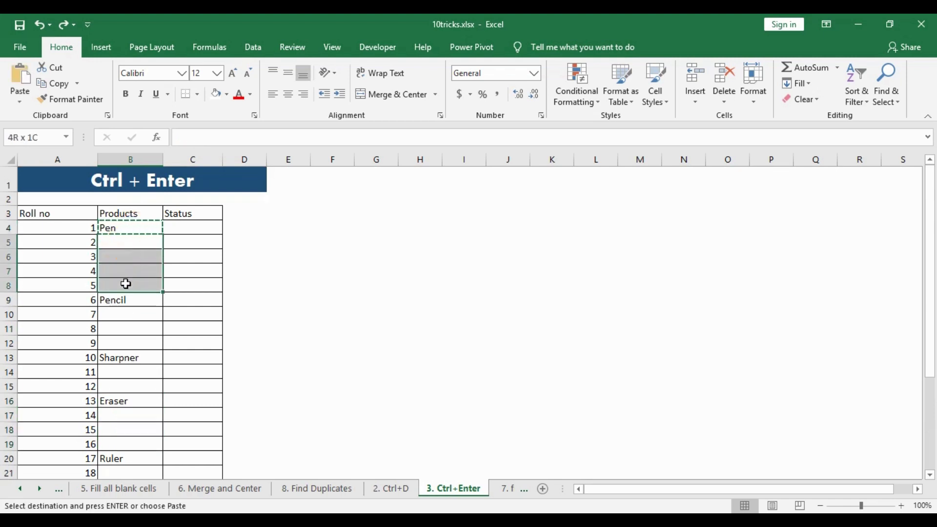
pyautogui.hotkey('ctrl', 'v')
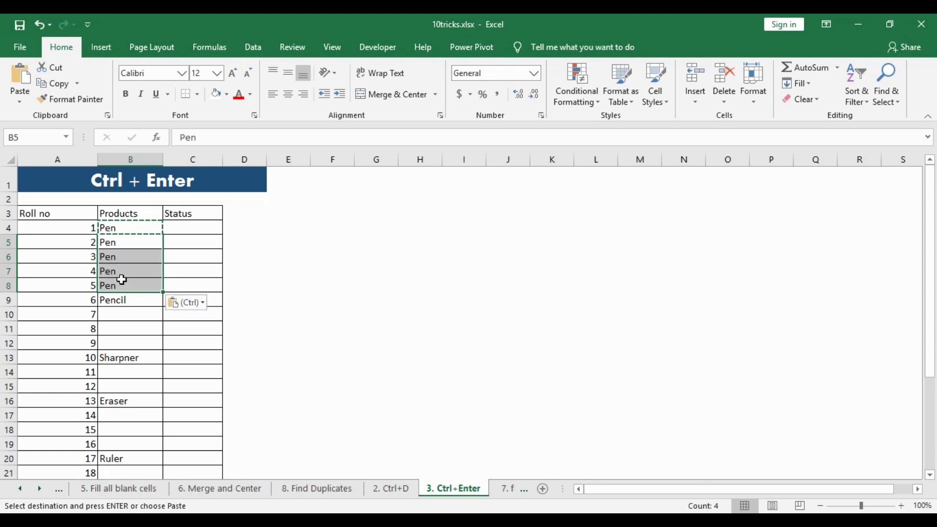
pyautogui.click(120, 302)
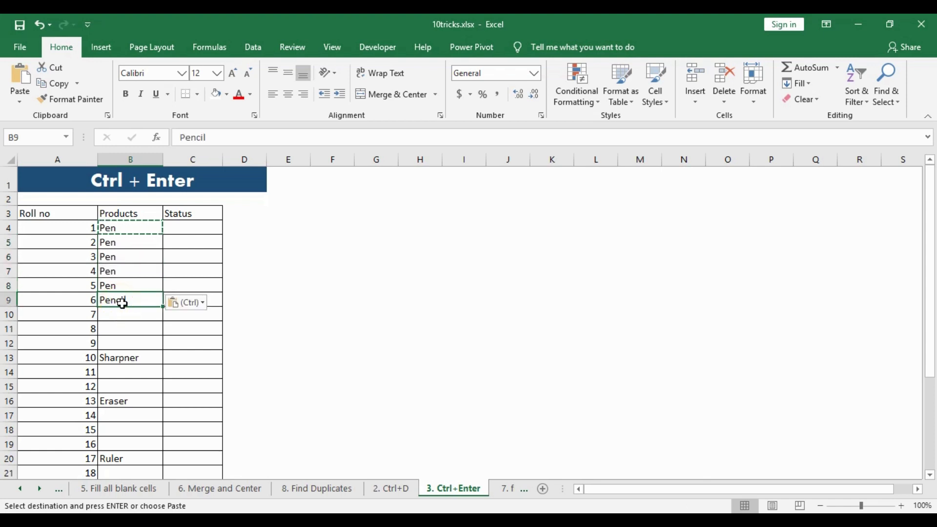
pyautogui.hotkey('ctrl', 'c')
pyautogui.moveTo(122, 314); pyautogui.dragTo(116, 341)
pyautogui.hotkey('ctrl', 'v')
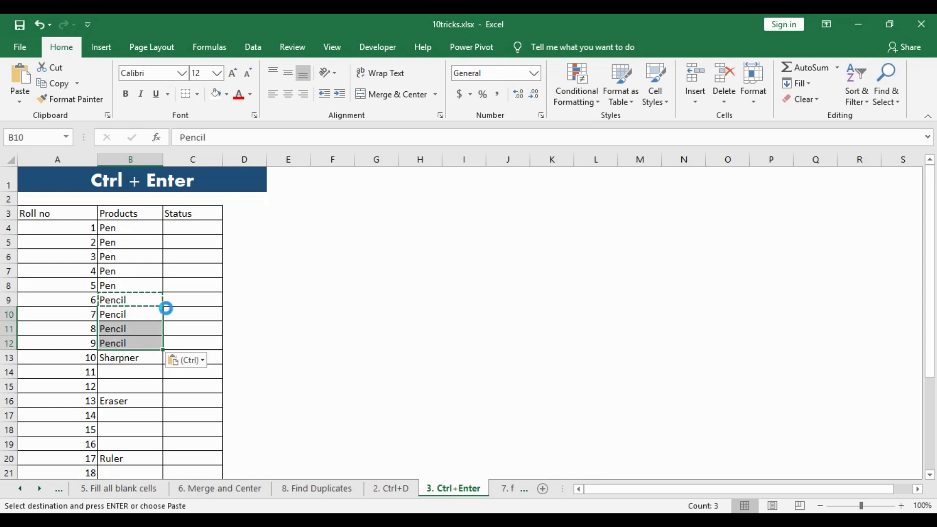
# - Undo the pasted Pen and Pencil entries in the Products column
pyautogui.hotkey('ctrl', 'z')
pyautogui.hotkey('ctrl', 'z')
pyautogui.click(59, 201)
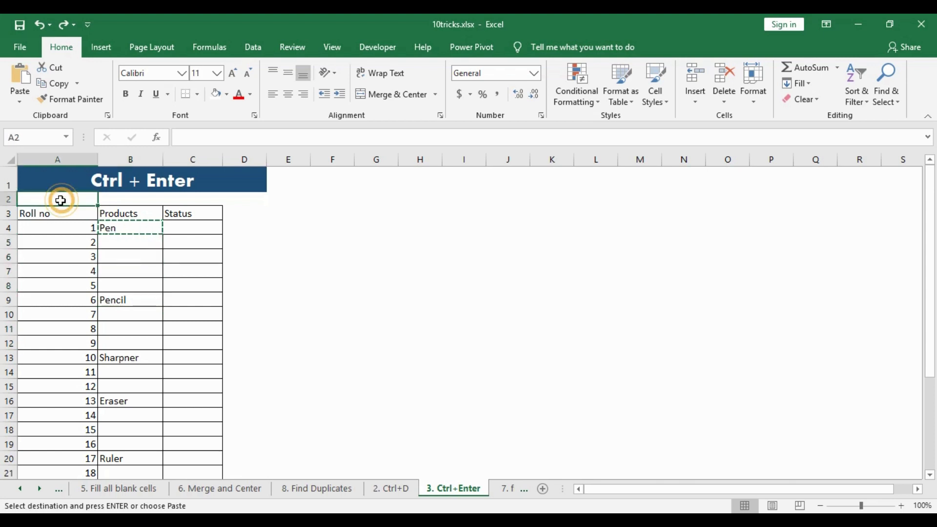
# - Select only the blank cells within B4:B23 using Go To Special with the Blanks option, and clear the copy marquee
pyautogui.moveTo(135, 228); pyautogui.dragTo(115, 445)
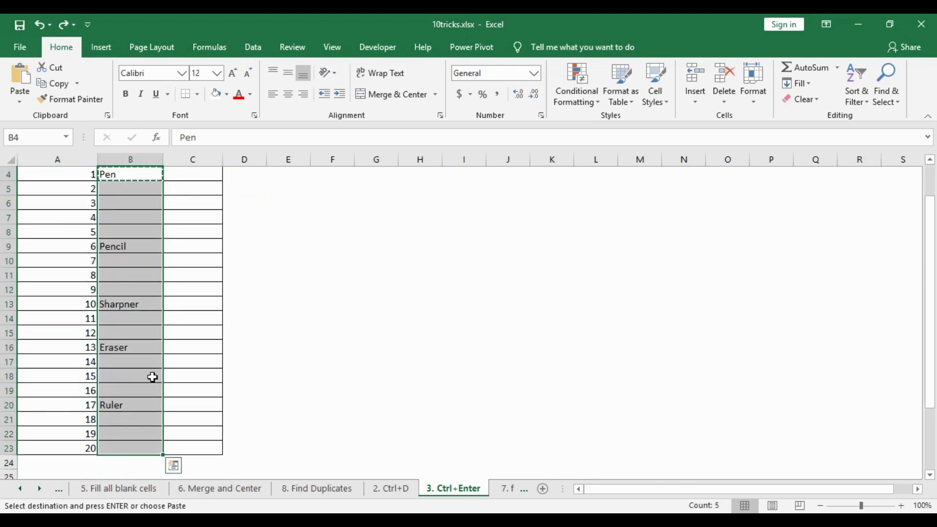
pyautogui.scroll(1, 151, 371)
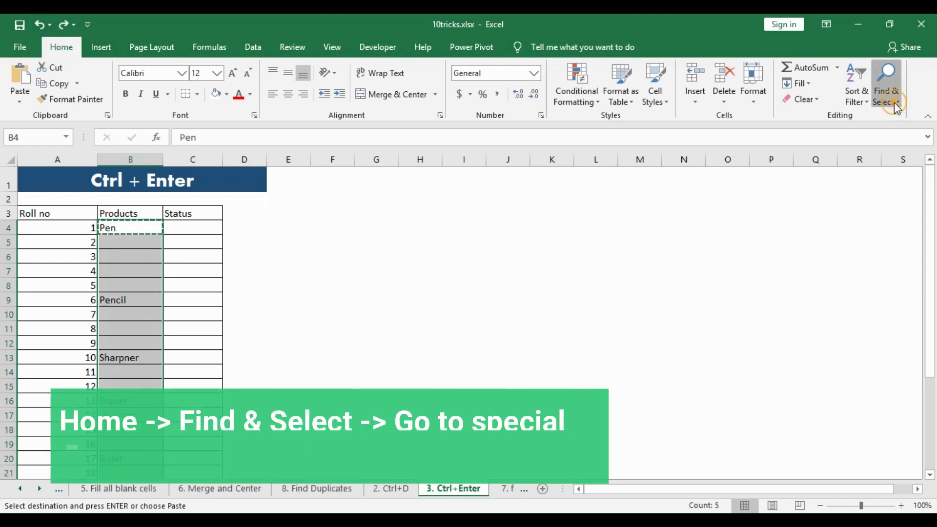
pyautogui.click(894, 101)
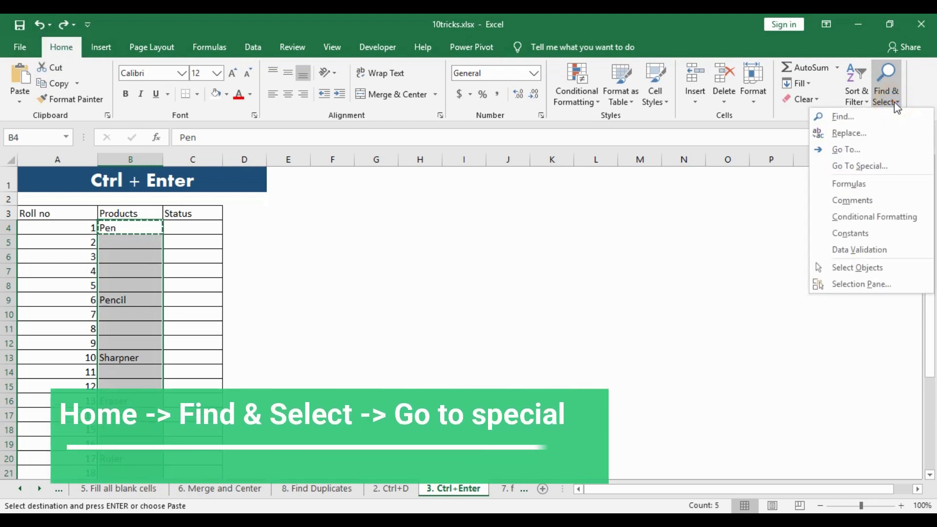
pyautogui.click(855, 166)
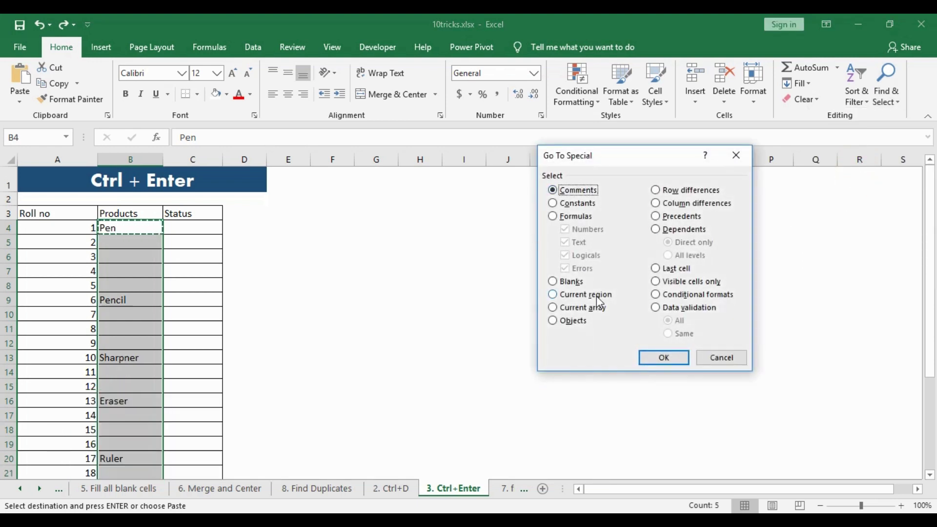
pyautogui.click(553, 283)
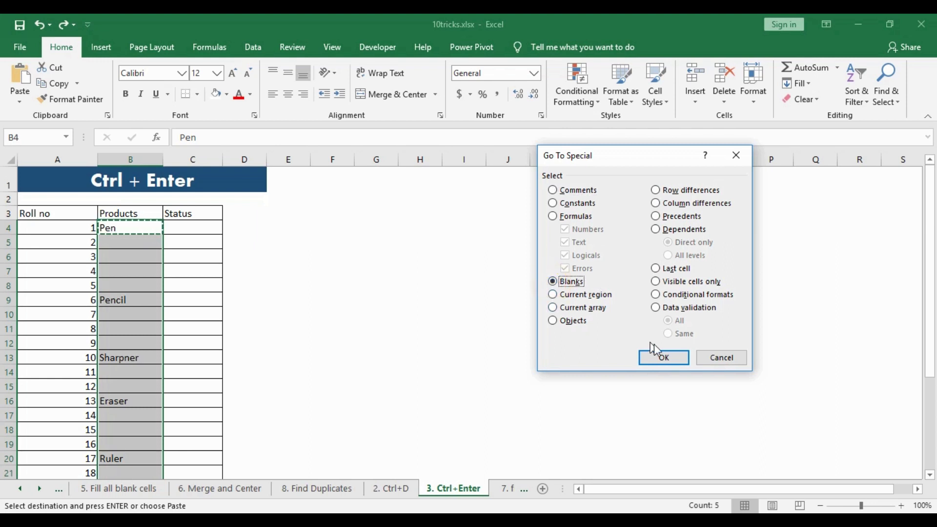
pyautogui.click(659, 360)
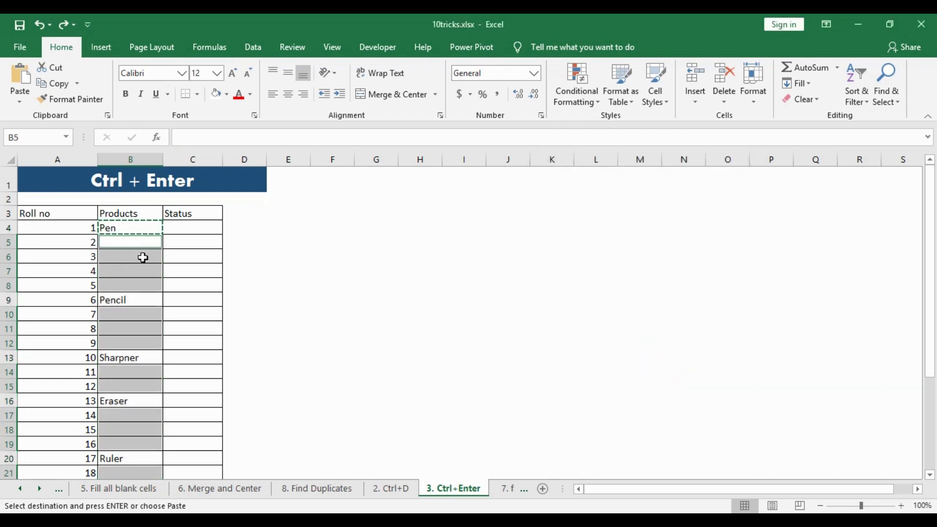
pyautogui.press('Escape')
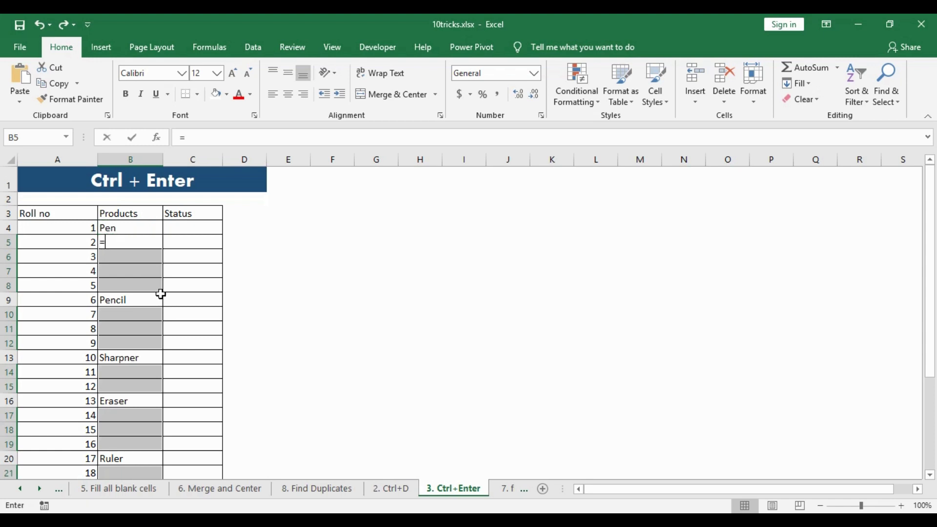
# - Fill all selected blank Products cells at once with the relative formula =B4, and check the column down to row 23
pyautogui.write('=')
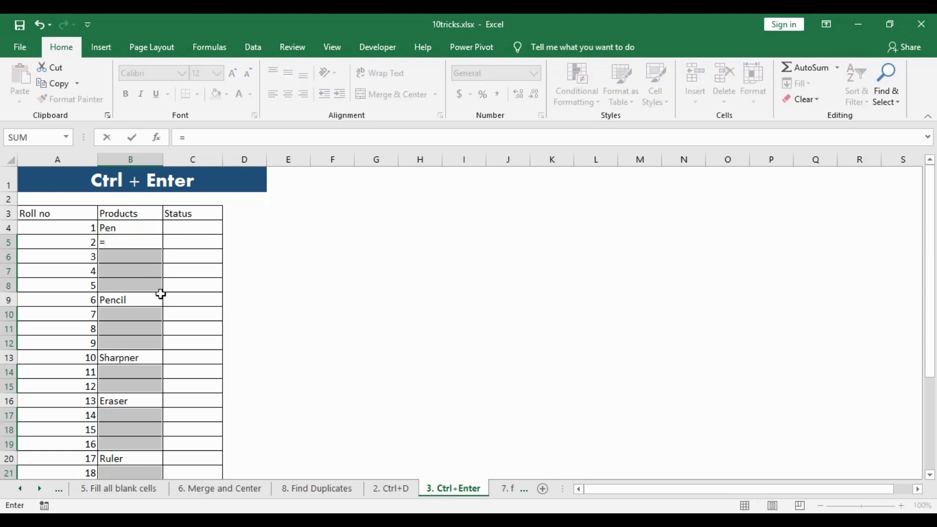
pyautogui.click(126, 229)
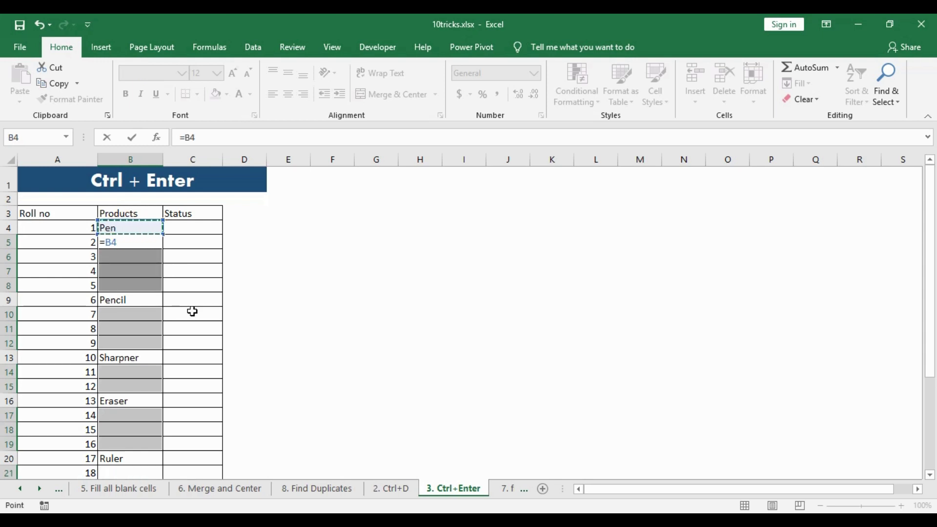
pyautogui.hotkey('ctrl', 'Return')
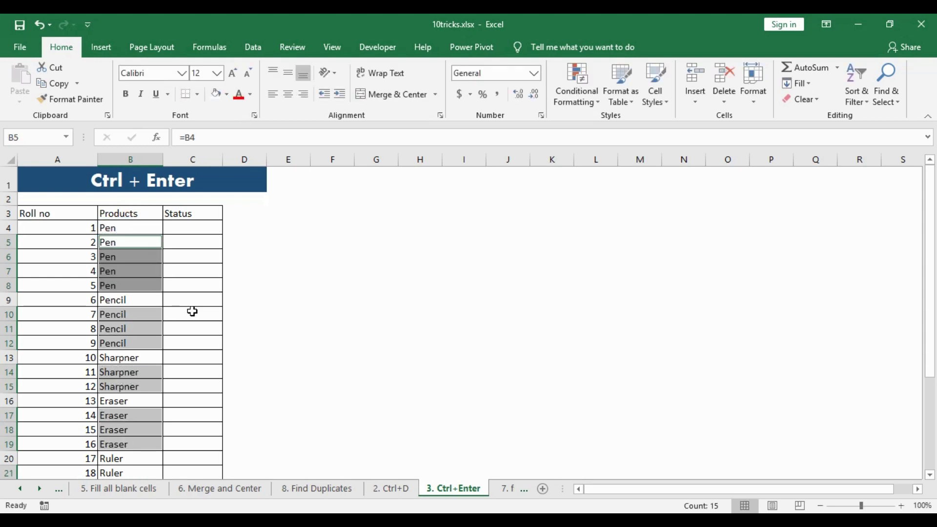
pyautogui.scroll(-1, 192, 312)
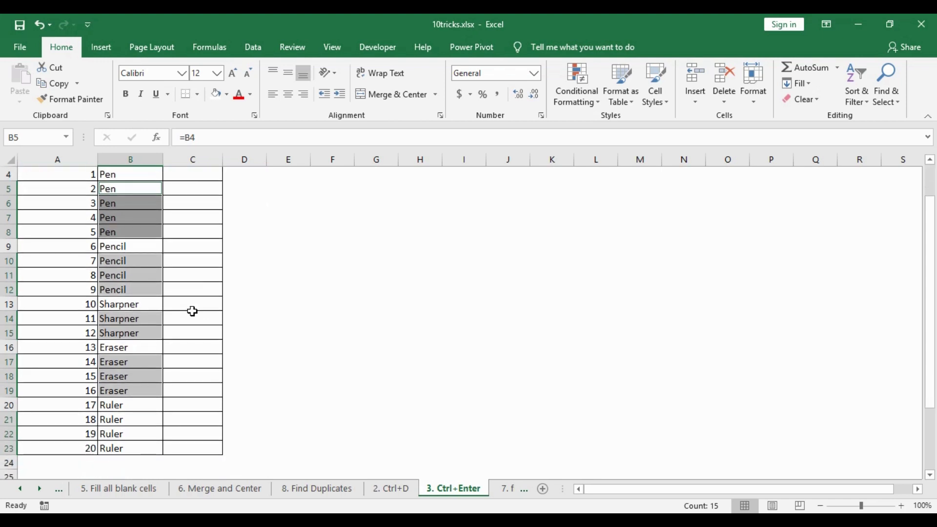
pyautogui.scroll(-1, 193, 311)
pyautogui.click(154, 376)
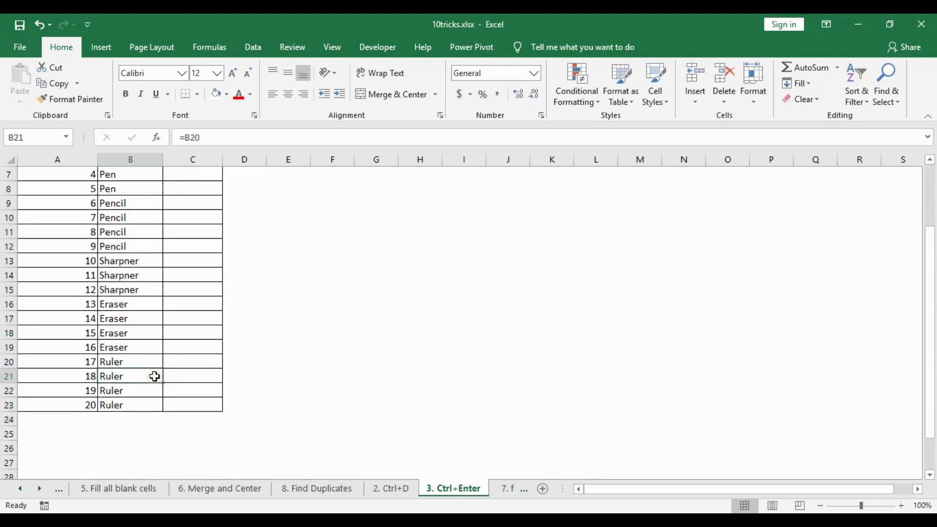
pyautogui.scroll(2, 272, 353)
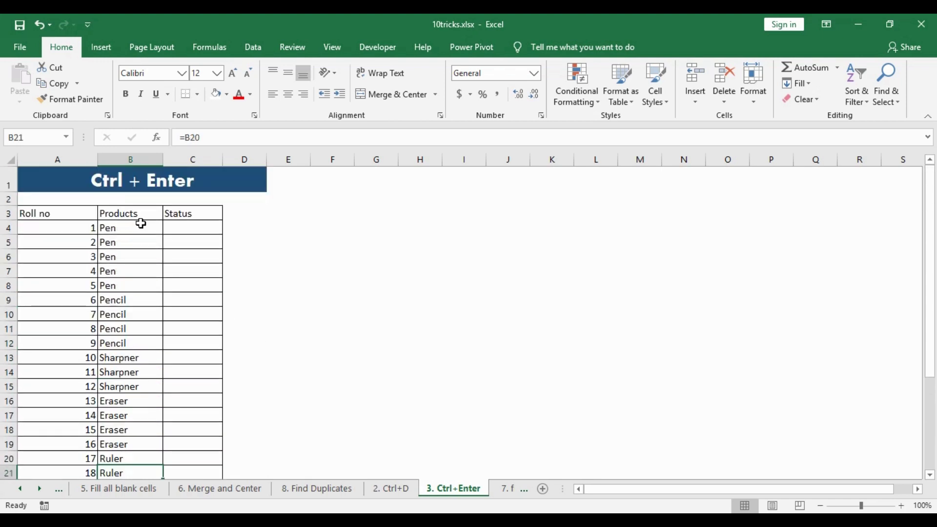
pyautogui.click(64, 200)
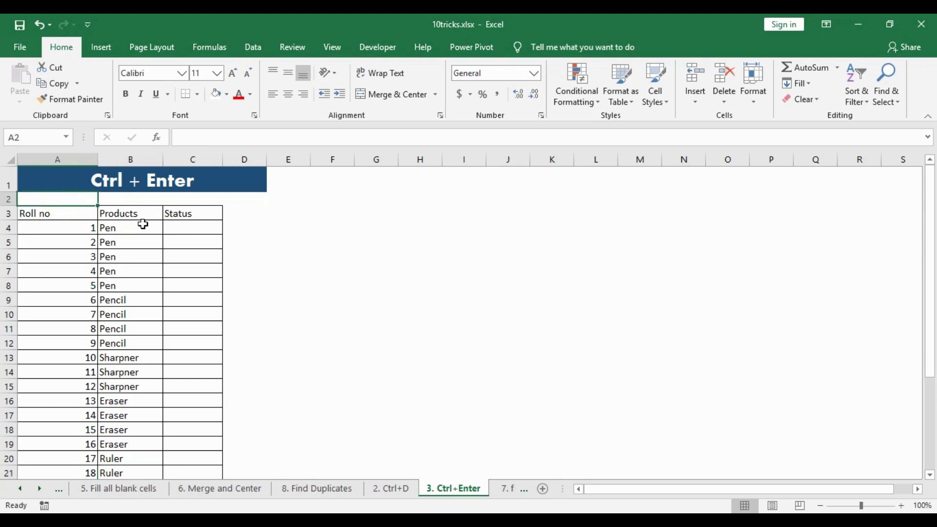
# - Fill all Status cells in C4:C23 at once with the text ok
pyautogui.moveTo(189, 228); pyautogui.dragTo(188, 446)
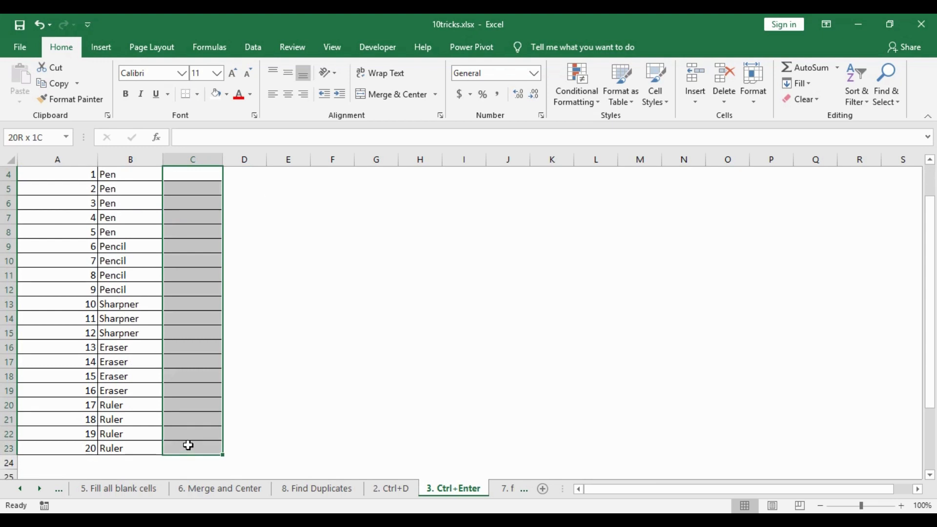
pyautogui.scroll(1, 273, 378)
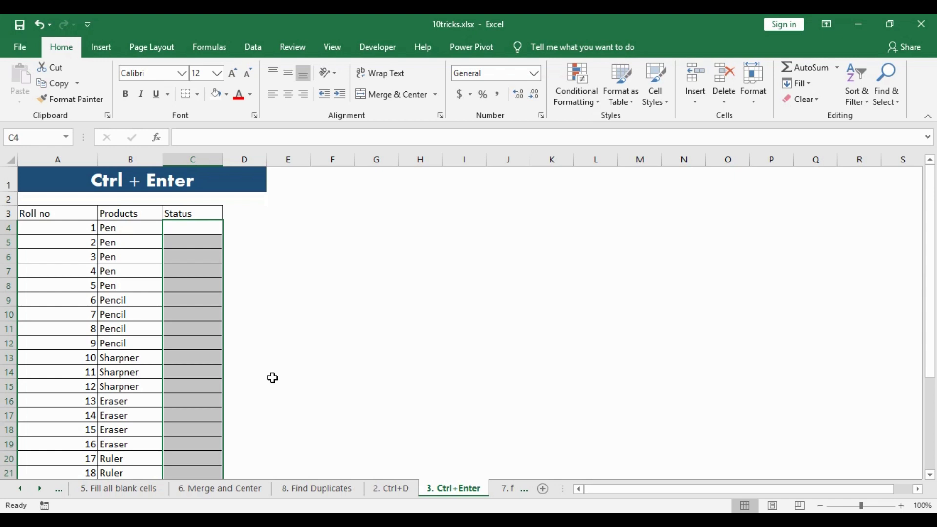
pyautogui.write('ok')
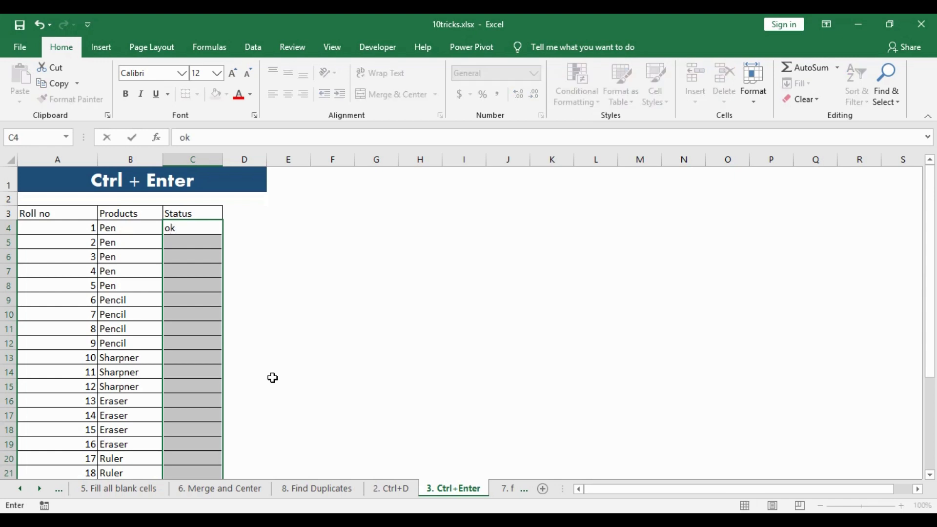
pyautogui.hotkey('ctrl', 'Return')
pyautogui.scroll(-1, 273, 378)
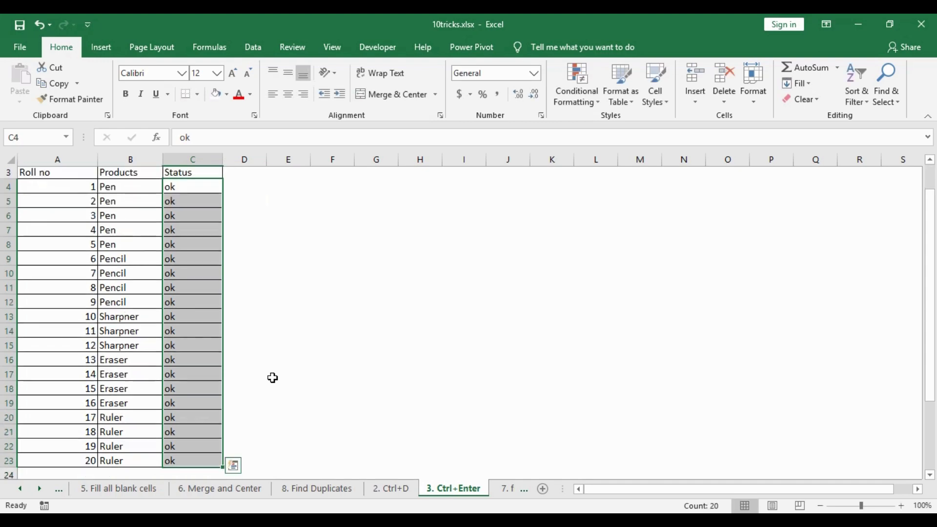
pyautogui.scroll(1, 273, 377)
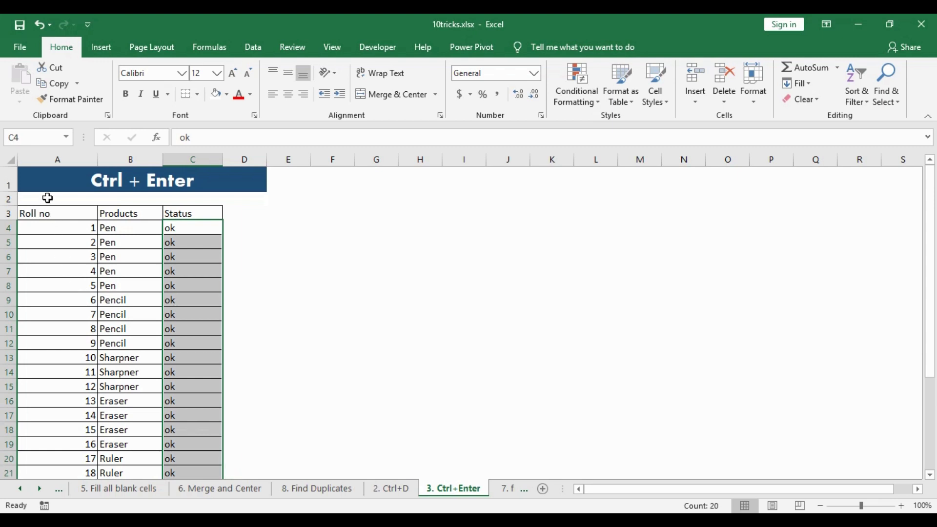
pyautogui.click(47, 198)
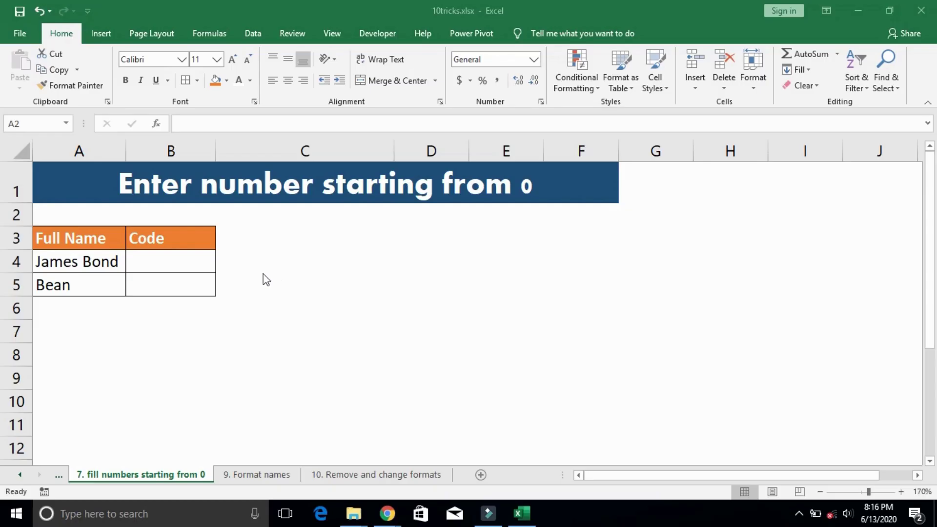
# - Try to enter 007 as a plain number in Code cell B4 of the fill numbers sheet, and clear the cell
pyautogui.click(67, 213)
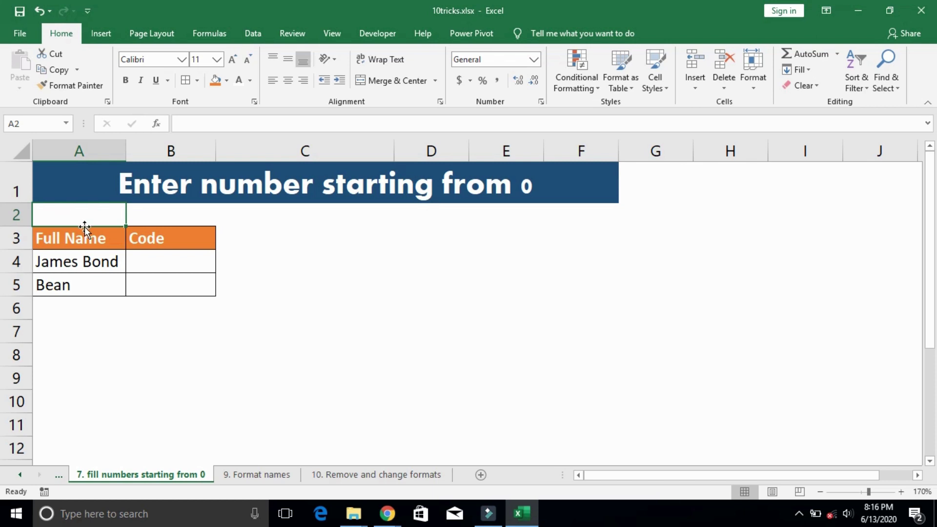
pyautogui.click(156, 263)
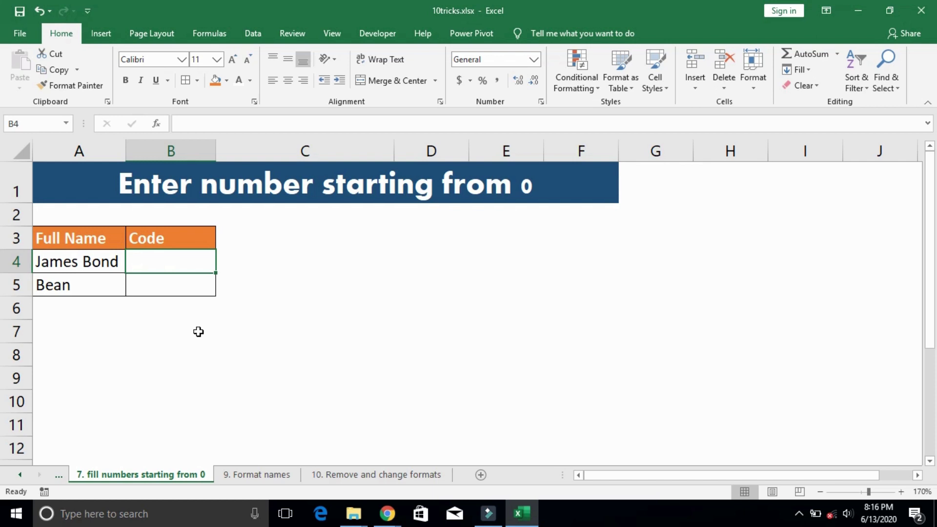
pyautogui.write('007')
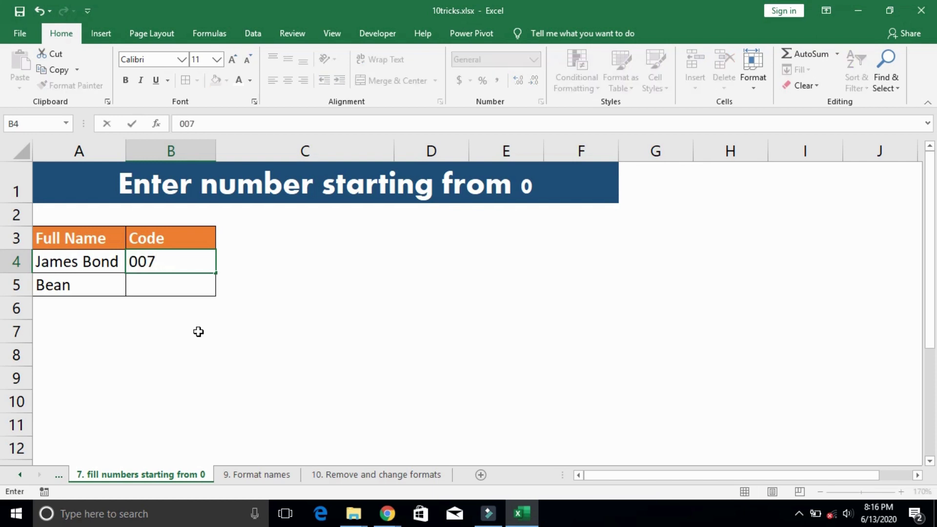
pyautogui.press('Return')
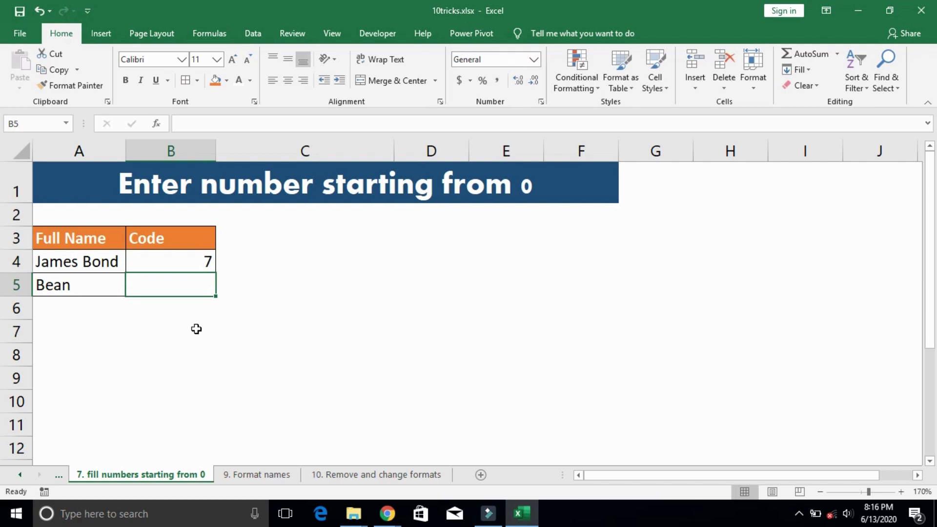
pyautogui.click(177, 264)
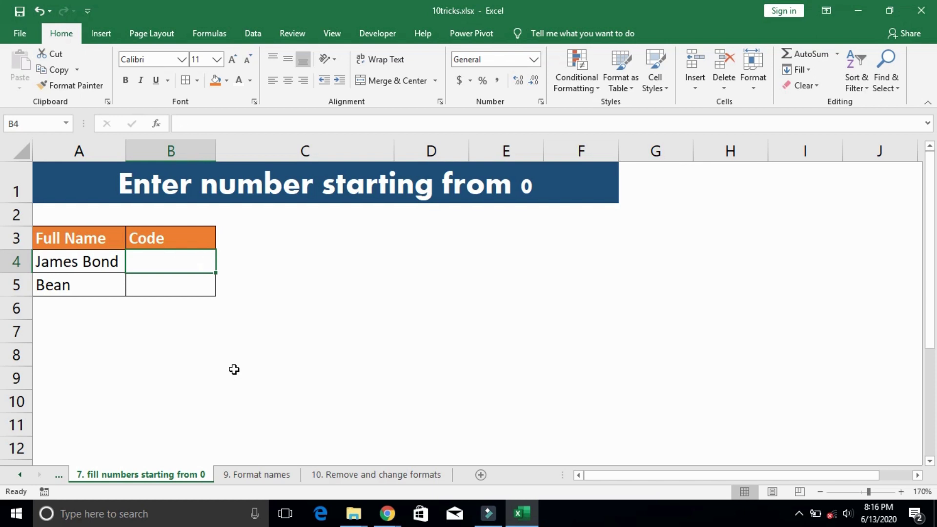
# - Enter '007 with a leading apostrophe in Code cell B4 to keep the zeros, and reselect the cell
pyautogui.press('Up')
pyautogui.press('Down')
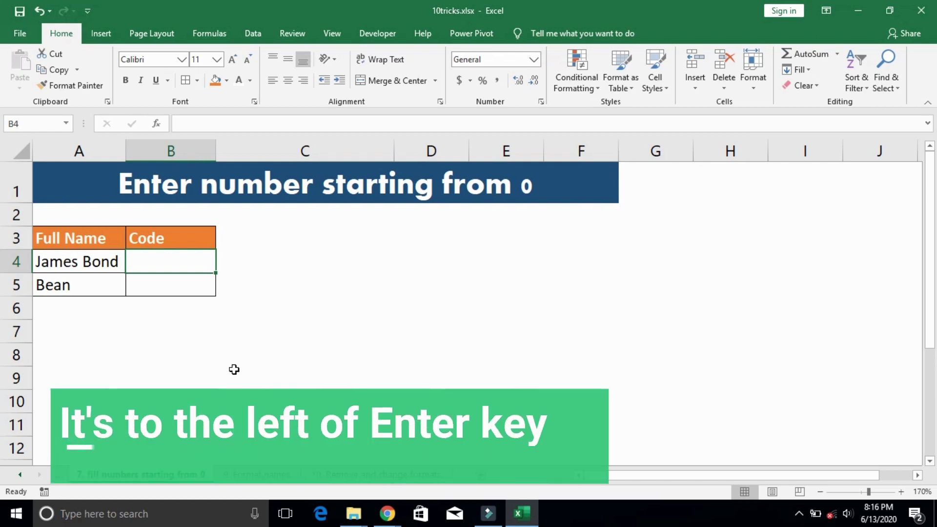
pyautogui.write("'")
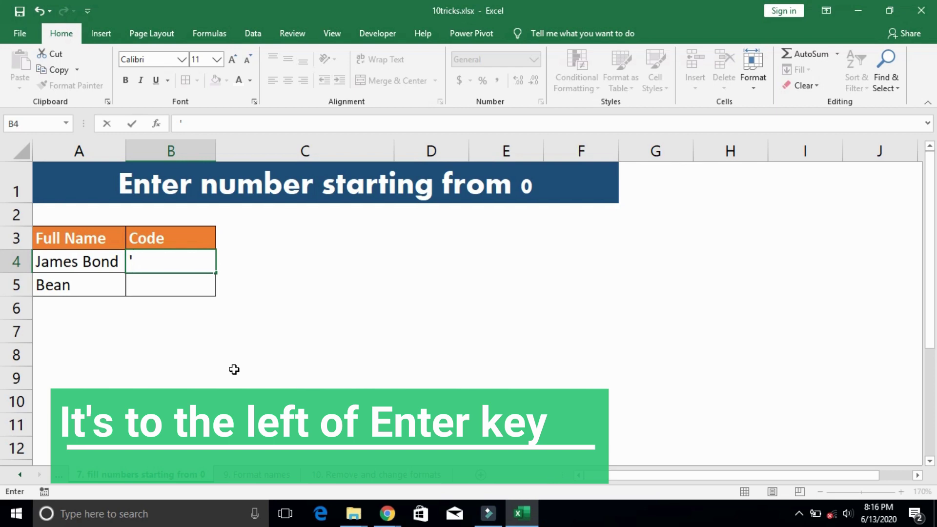
pyautogui.write('007')
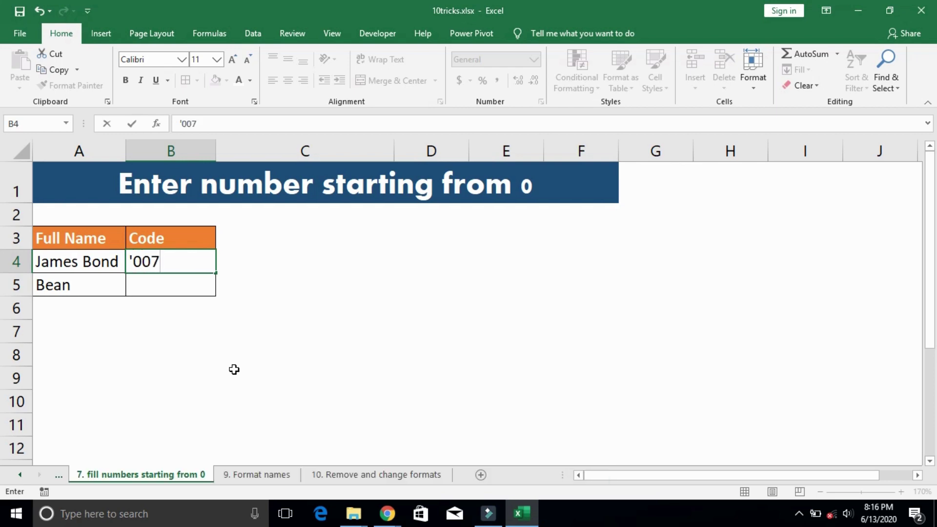
pyautogui.press('Return')
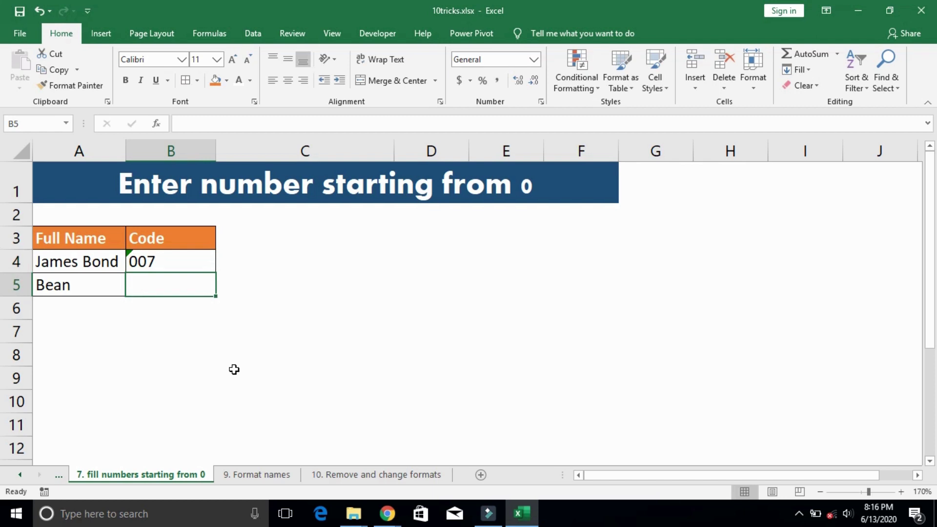
pyautogui.click(133, 263)
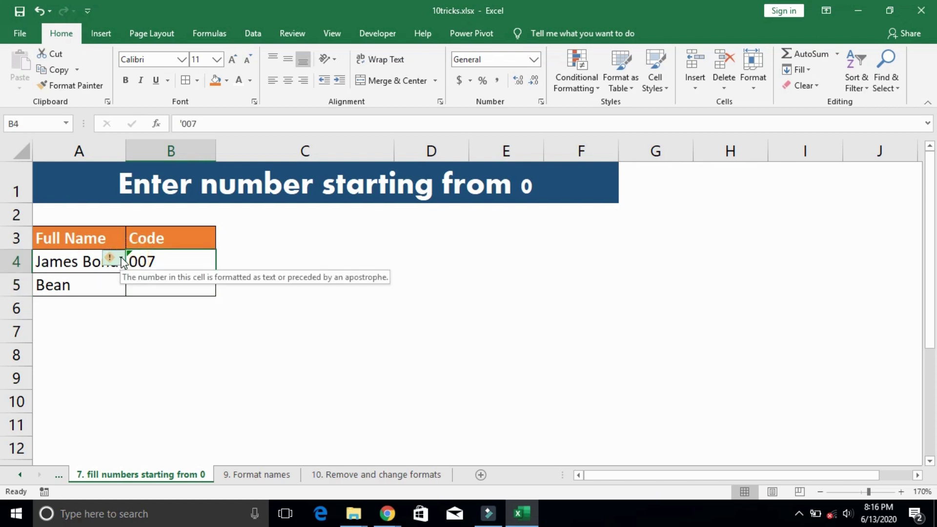
# - Ignore the number-stored-as-text error in Code cell B4, and enter '009 with a leading apostrophe in B5
pyautogui.click(122, 261)
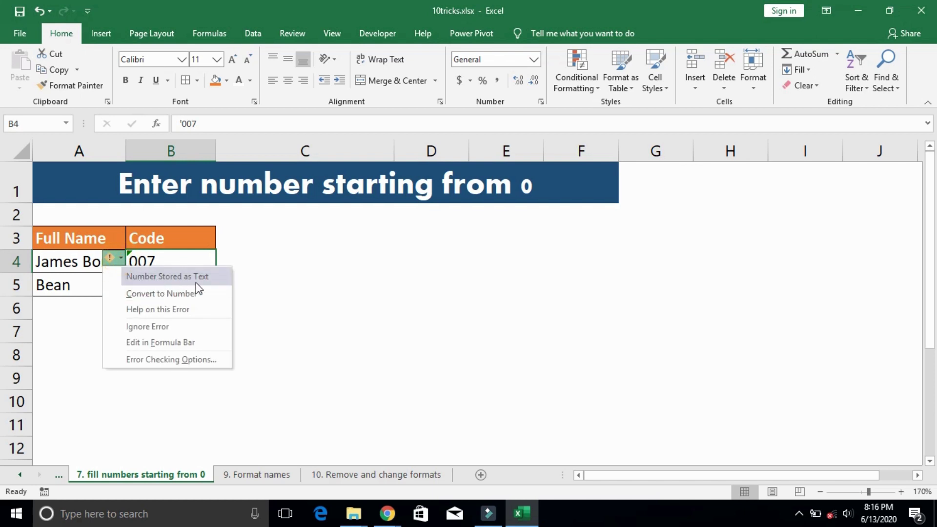
pyautogui.click(148, 327)
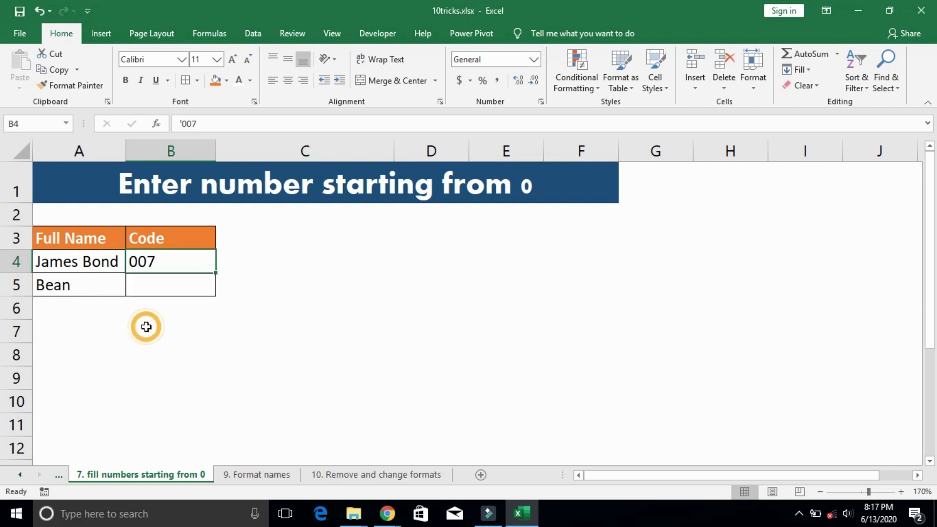
pyautogui.click(146, 287)
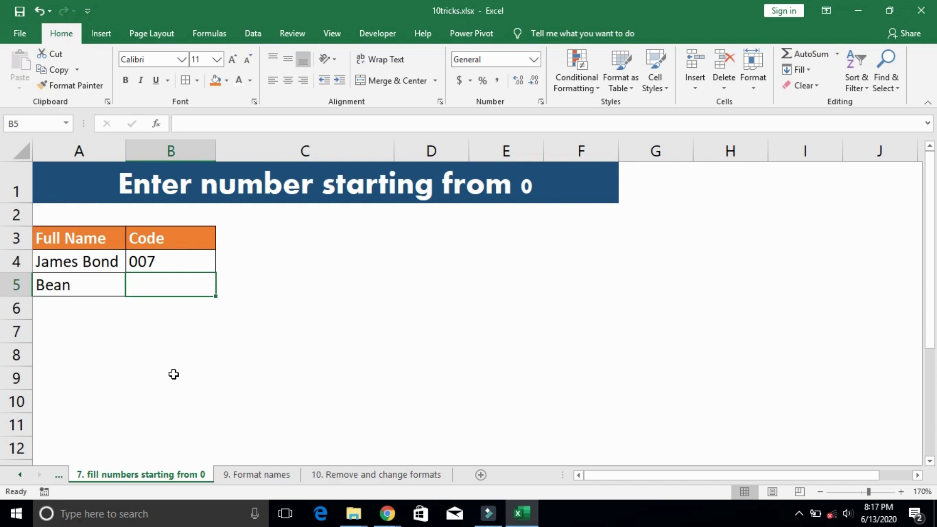
pyautogui.write("'")
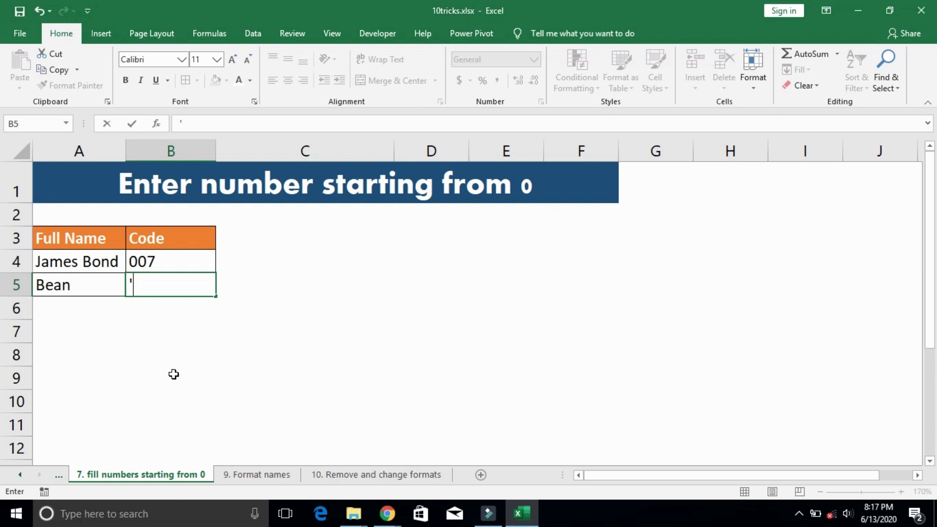
pyautogui.write('009')
pyautogui.press('Return')
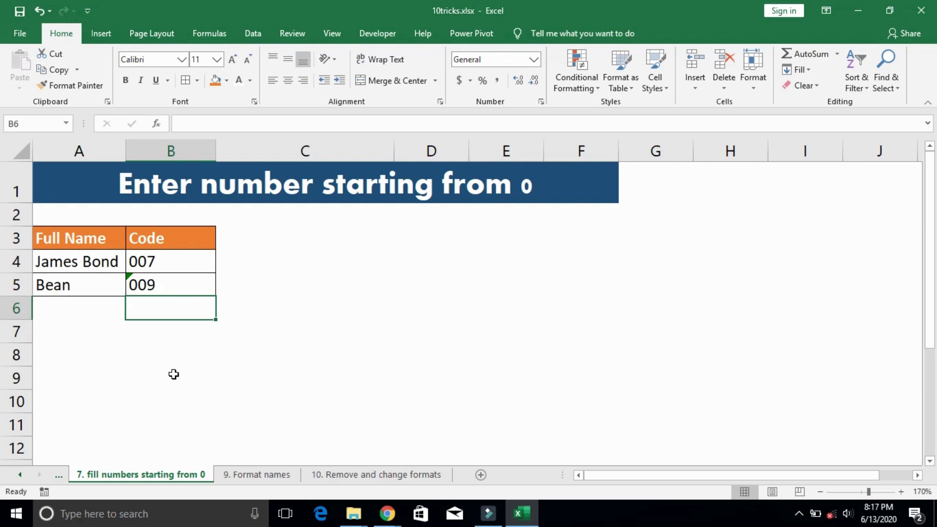
pyautogui.click(163, 263)
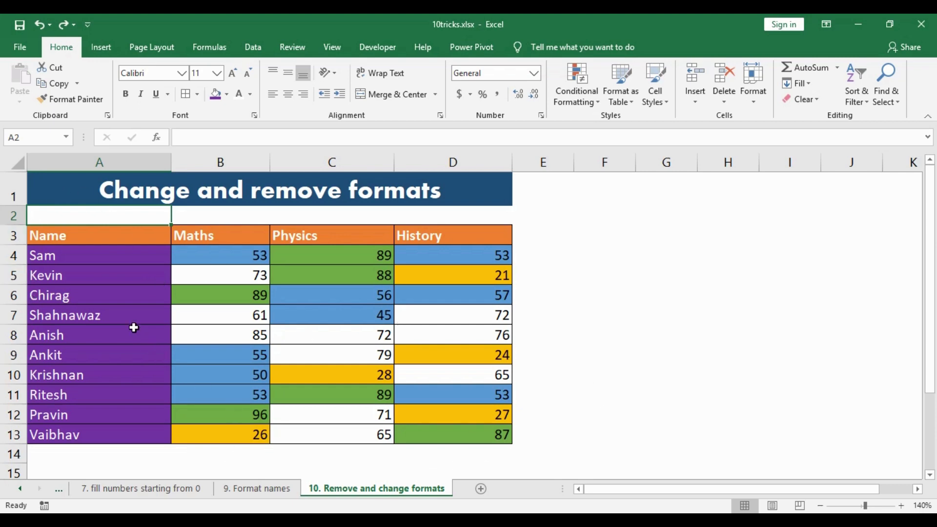
# - Clear only the formats from the table data in A4:D13 of the Remove and change formats sheet, keeping the contents
pyautogui.moveTo(104, 258); pyautogui.dragTo(83, 434)
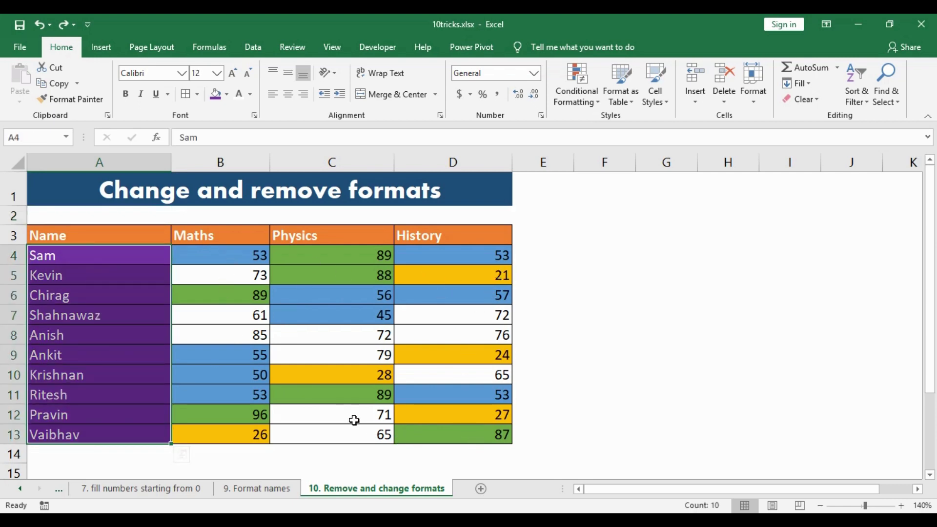
pyautogui.click(607, 379)
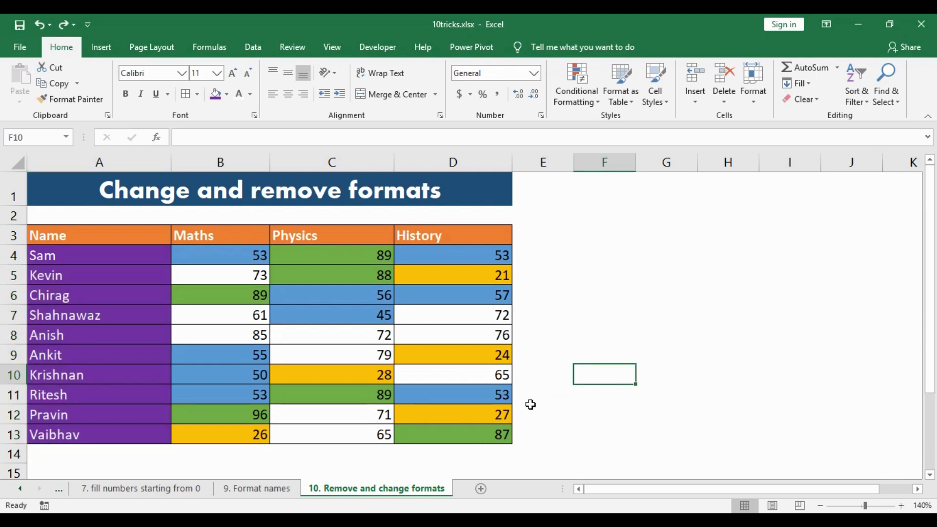
pyautogui.moveTo(66, 256); pyautogui.dragTo(452, 437)
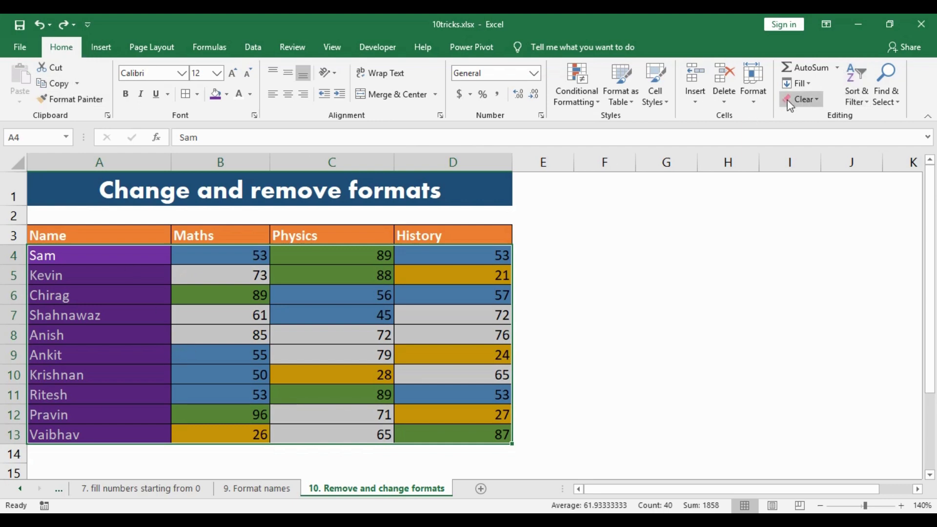
pyautogui.click(818, 100)
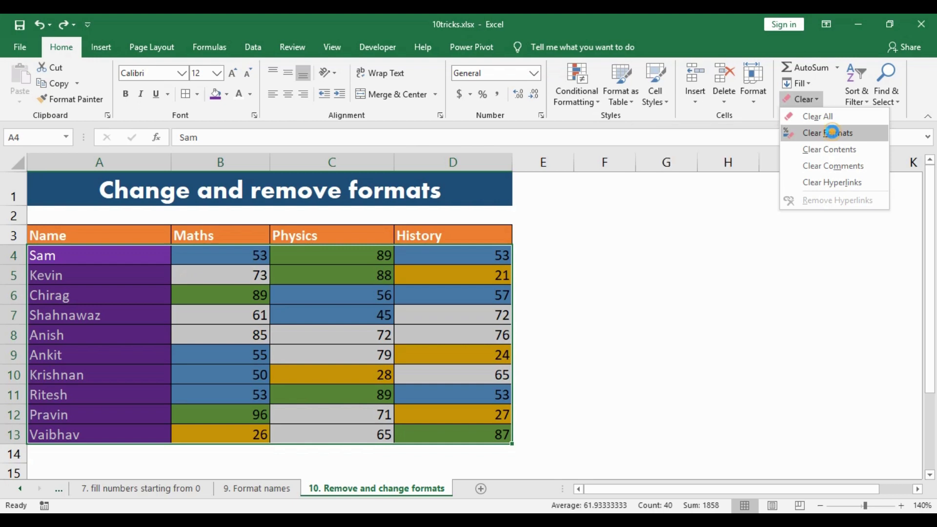
pyautogui.click(836, 136)
pyautogui.click(546, 302)
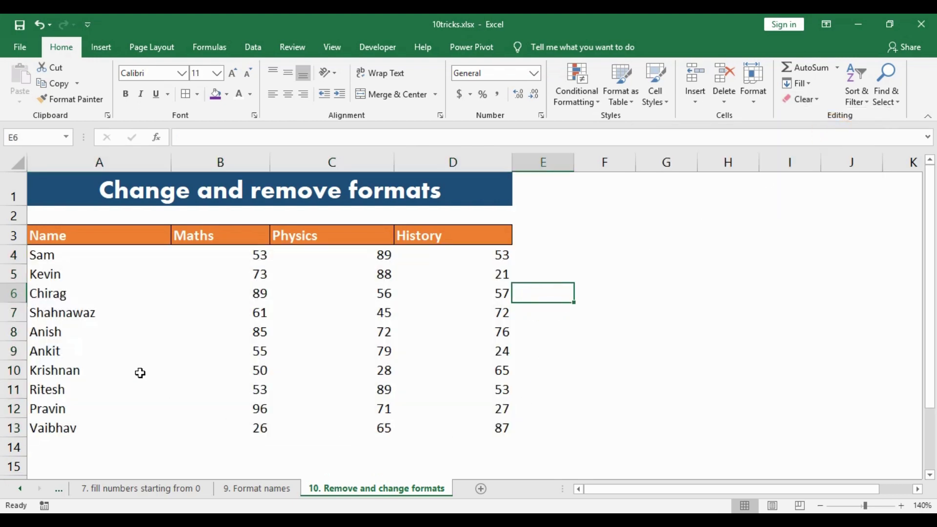
# - Apply All Borders to the table data in A4:D13
pyautogui.click(41, 255)
pyautogui.moveTo(278, 255); pyautogui.dragTo(423, 423)
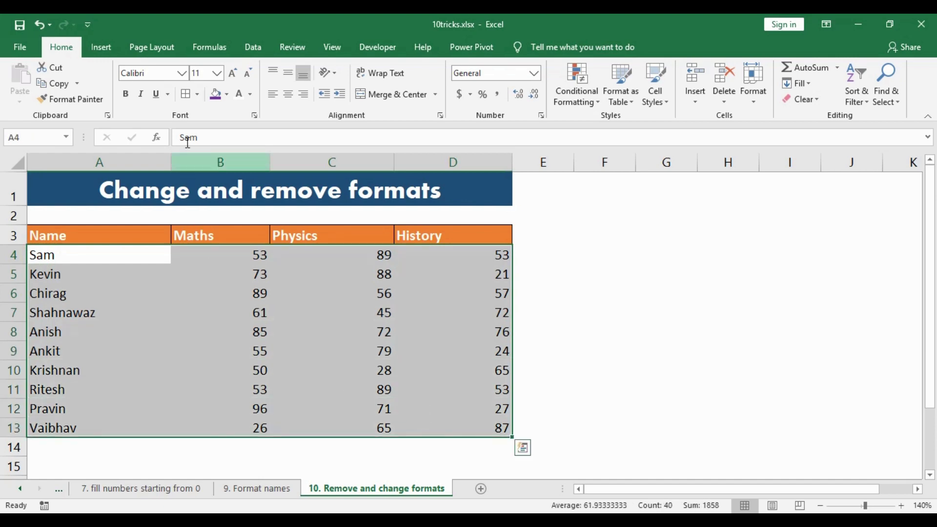
pyautogui.click(196, 94)
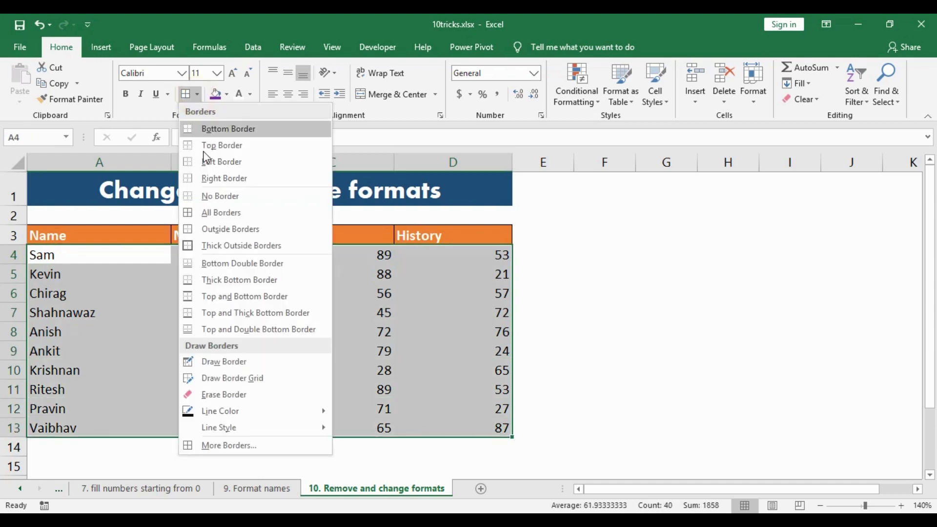
pyautogui.click(210, 214)
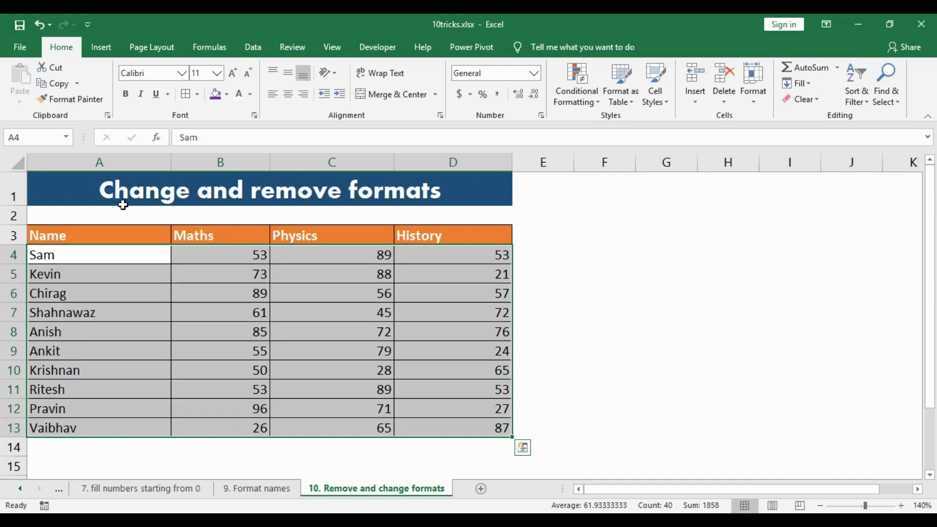
pyautogui.click(107, 213)
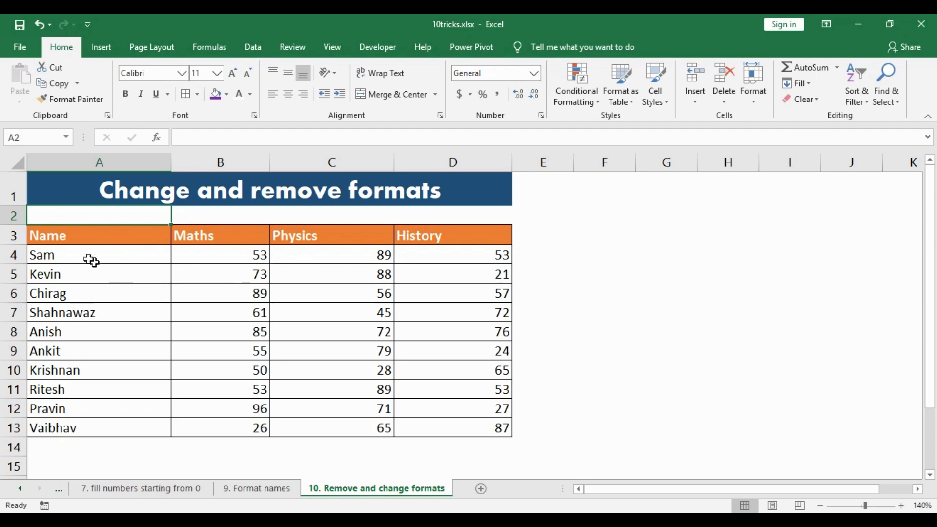
# - Set up a format replacement in Find and Replace, taking the format to find from orange header cell A3
pyautogui.moveTo(48, 236); pyautogui.dragTo(440, 236)
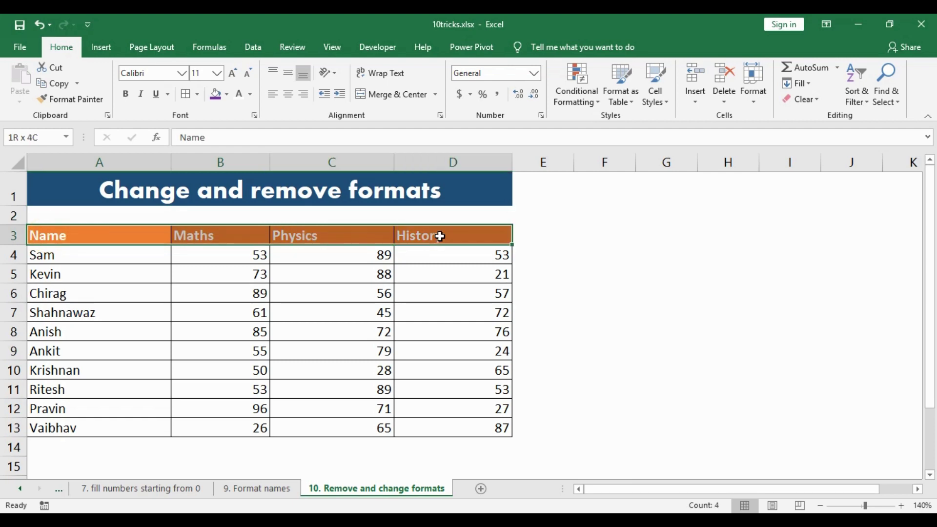
pyautogui.click(52, 213)
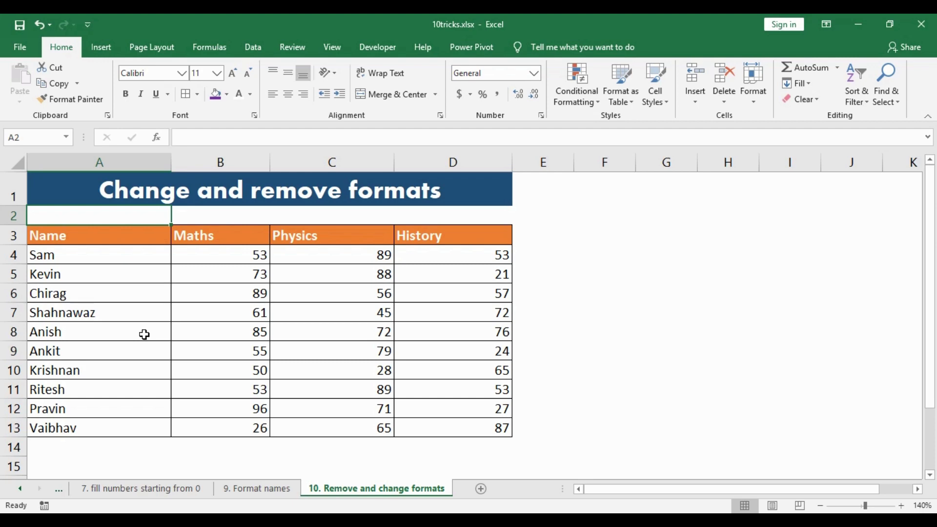
pyautogui.hotkey('ctrl', 'f')
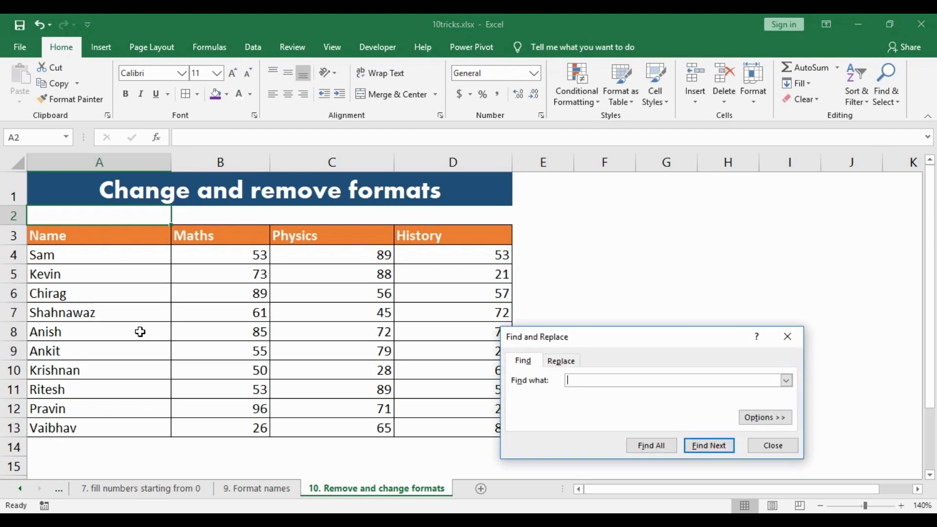
pyautogui.moveTo(684, 344); pyautogui.dragTo(716, 184)
pyautogui.click(592, 201)
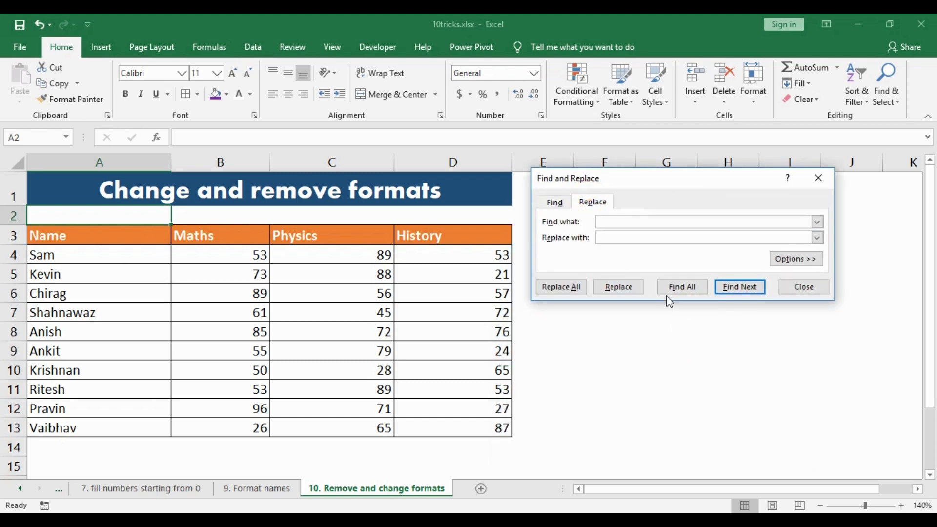
pyautogui.click(799, 260)
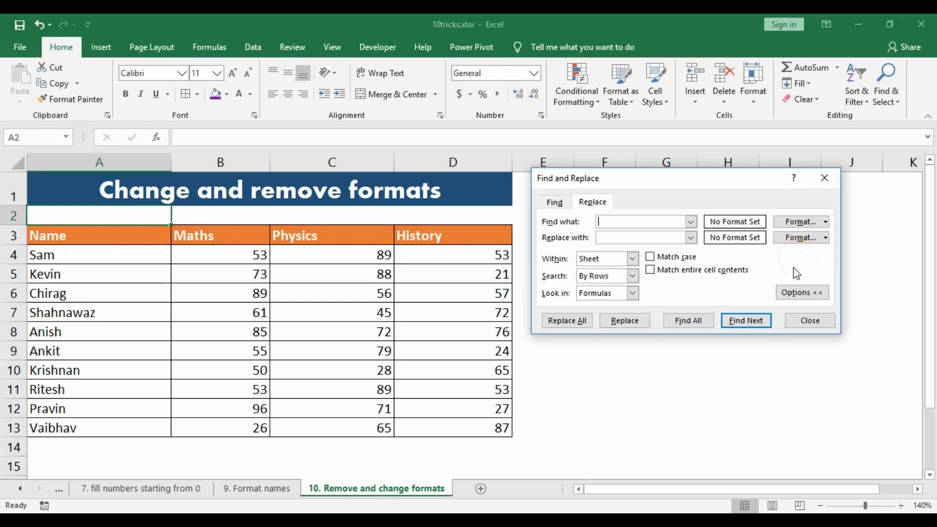
pyautogui.click(827, 224)
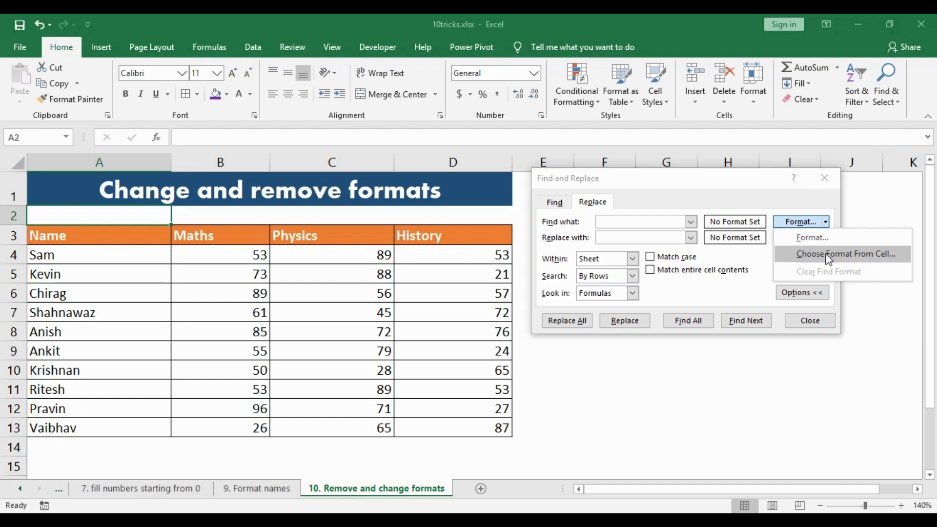
pyautogui.click(828, 254)
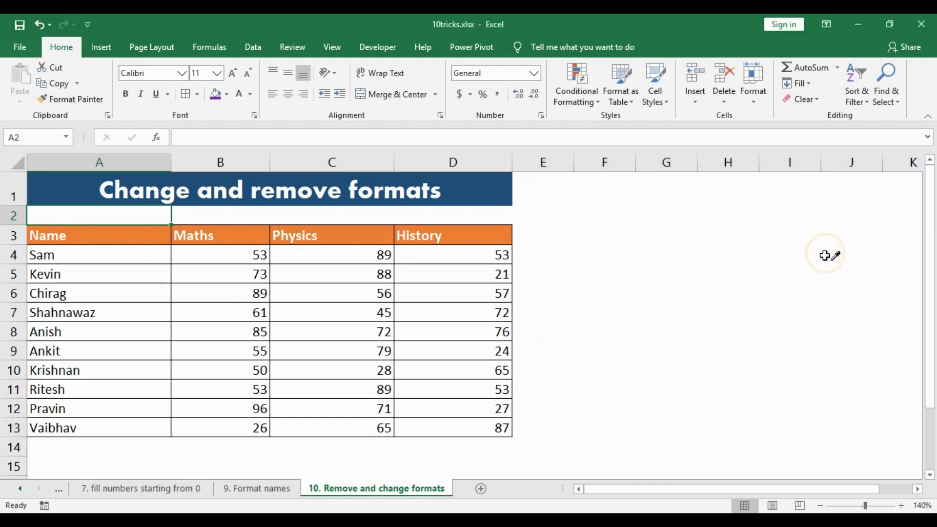
pyautogui.click(154, 231)
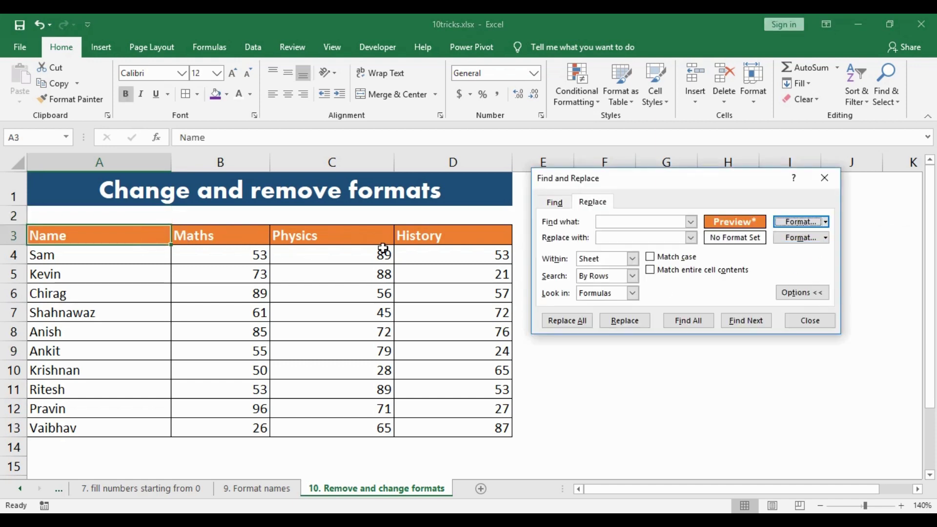
# - Set the replacement format to a dark blue background fill
pyautogui.click(827, 239)
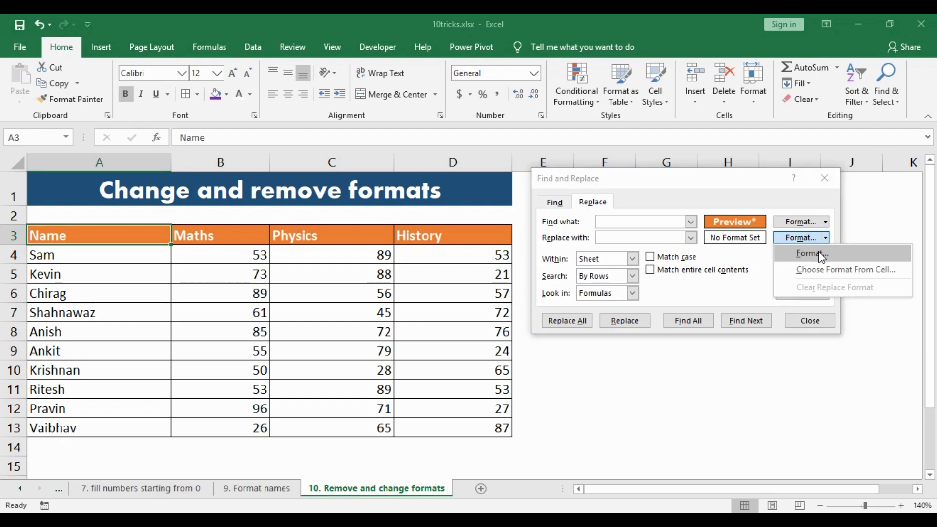
pyautogui.click(822, 255)
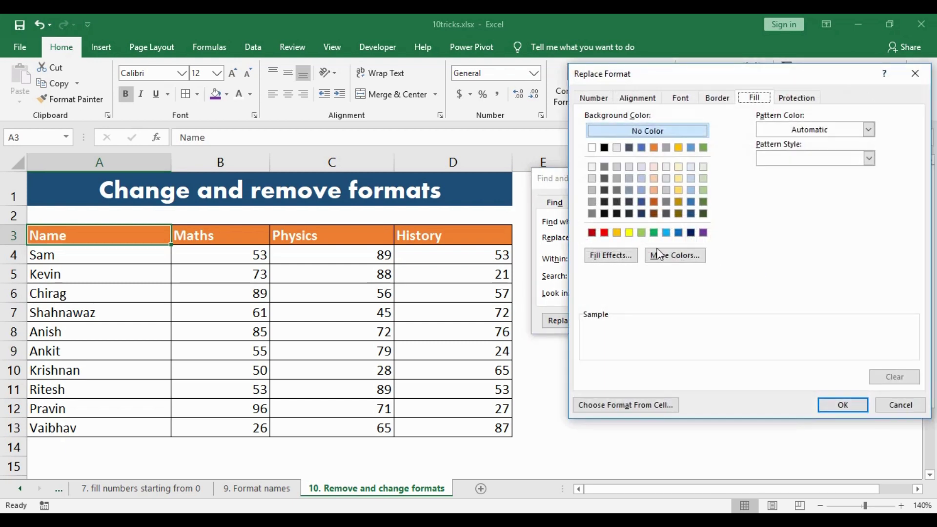
pyautogui.click(753, 98)
pyautogui.click(691, 233)
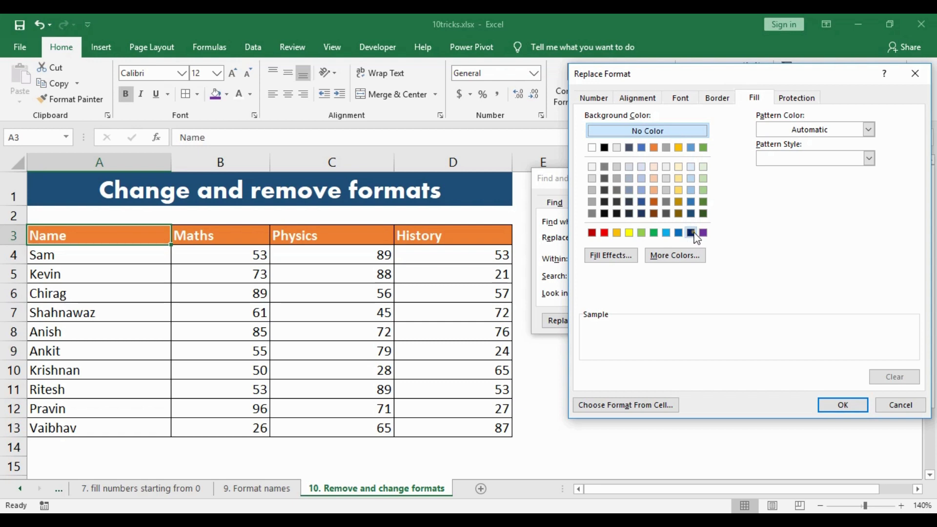
pyautogui.click(839, 407)
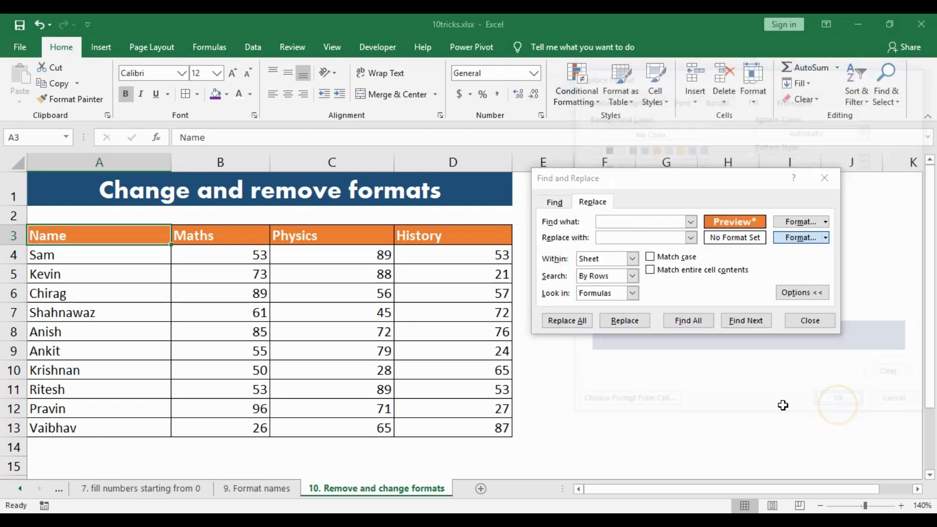
# - Replace the orange header format with the dark blue one throughout the sheet, and close Find and Replace
pyautogui.click(568, 321)
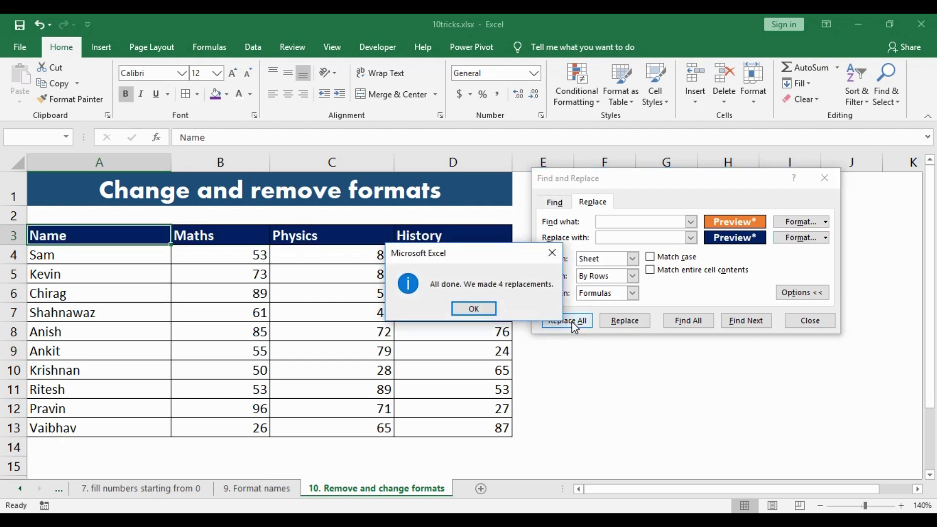
pyautogui.click(473, 309)
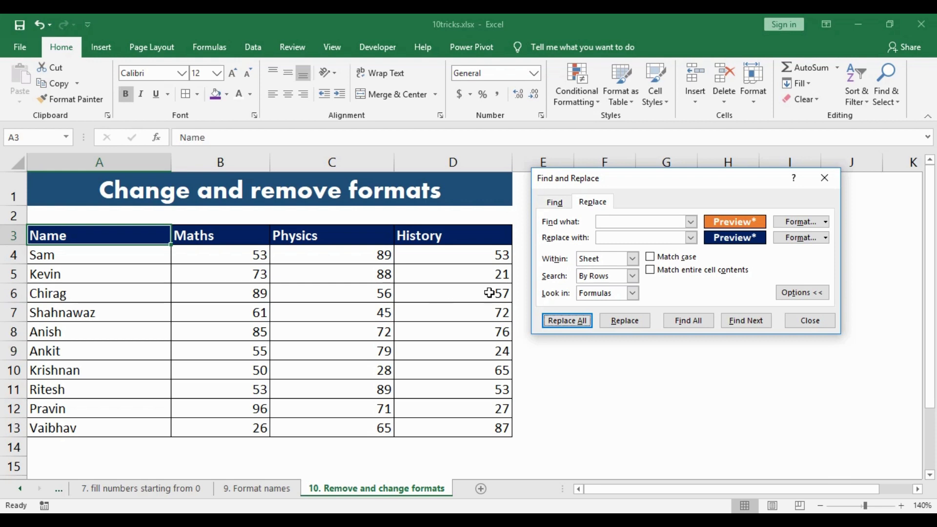
pyautogui.click(806, 321)
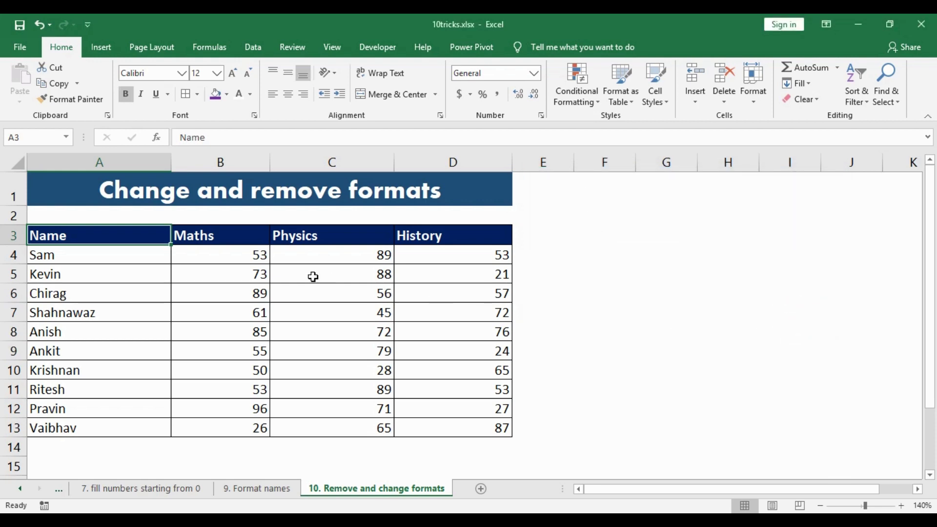
pyautogui.click(88, 213)
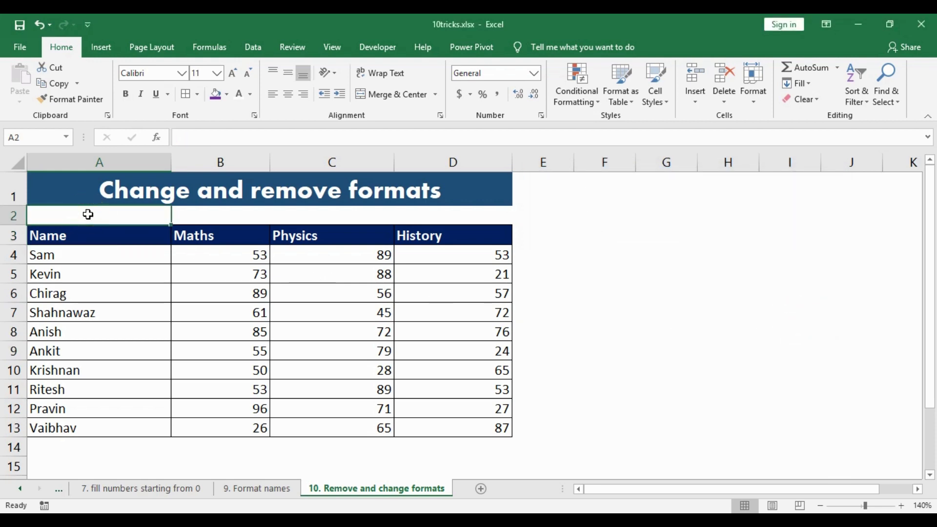